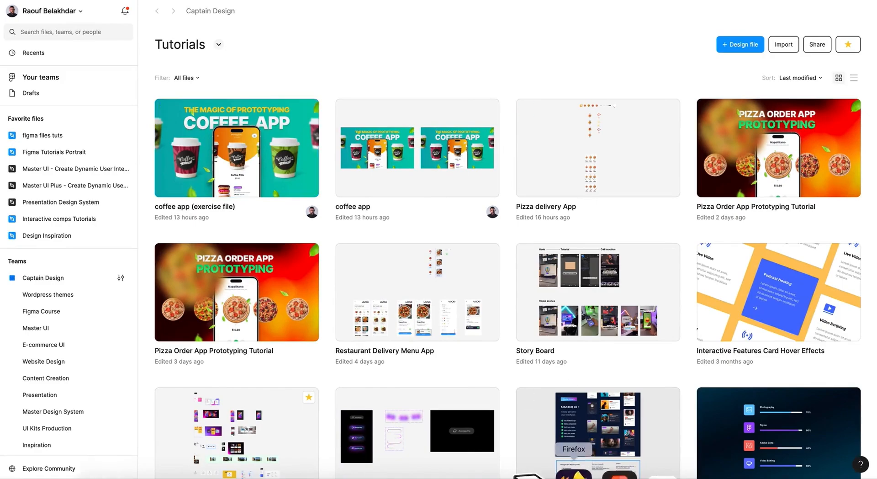
Step: Check the exercise file link in the YouTube description in Firefox, and open the "coffee app (exercise file)" design in Figma
click(575, 473)
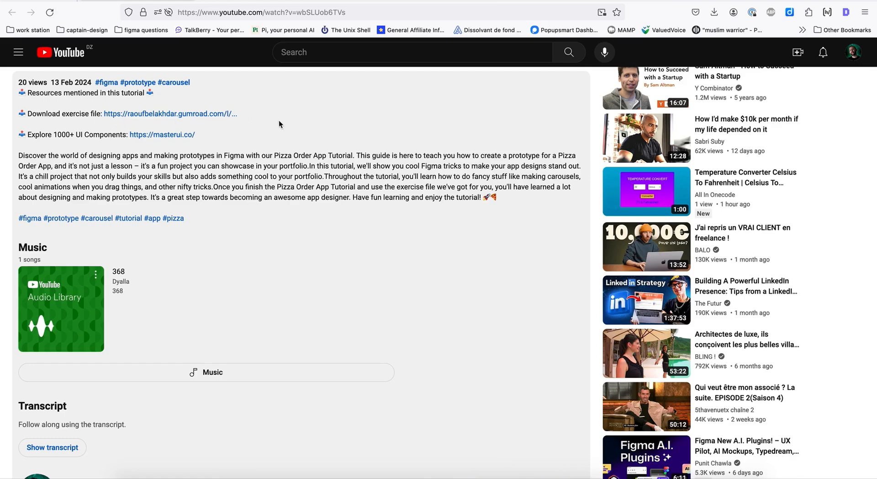
click(578, 473)
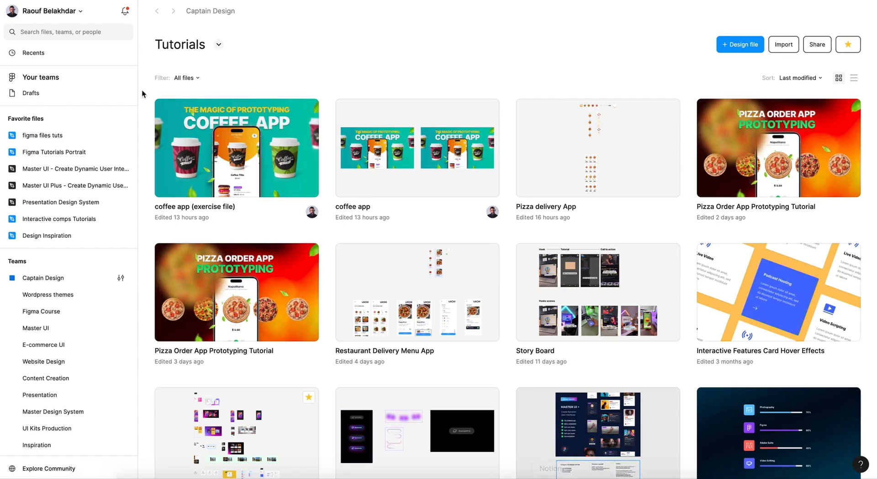
double_click(221, 130)
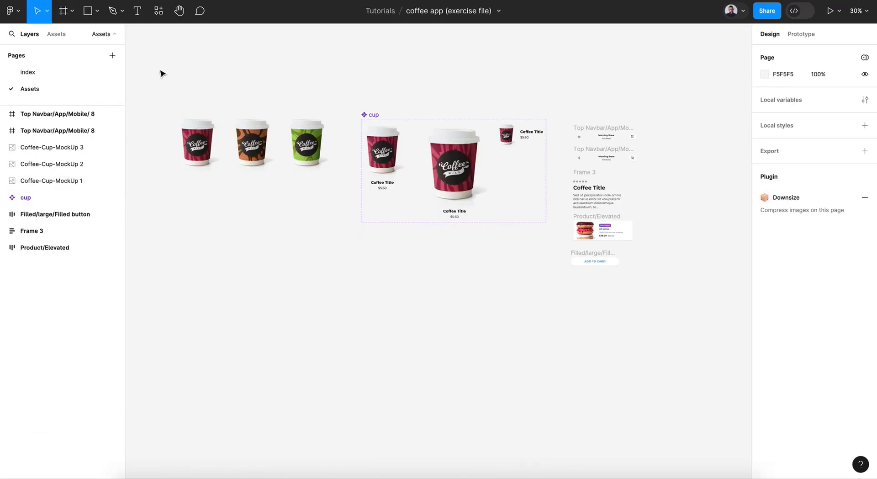
Step: Examine the cup images, the cup component variants and the navbar, product and button elements on the Assets page
scroll(161, 73, up, 5)
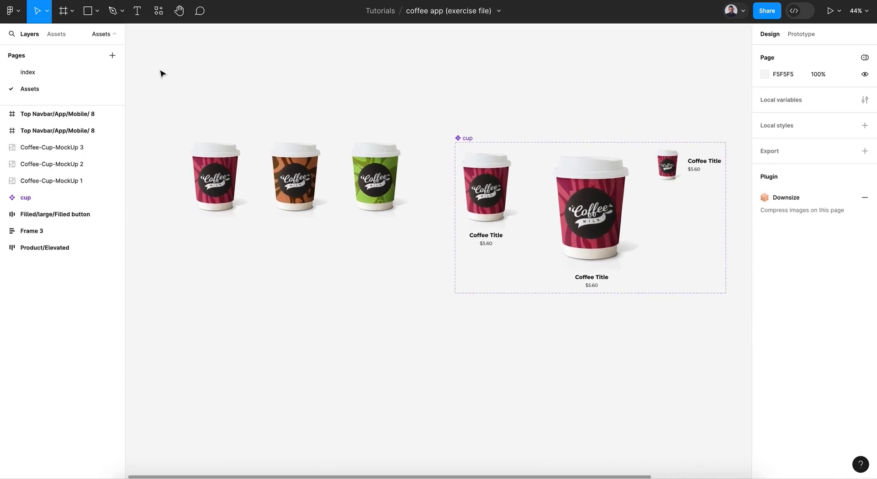
scroll(161, 73, right, 5)
scroll(161, 73, down, 2)
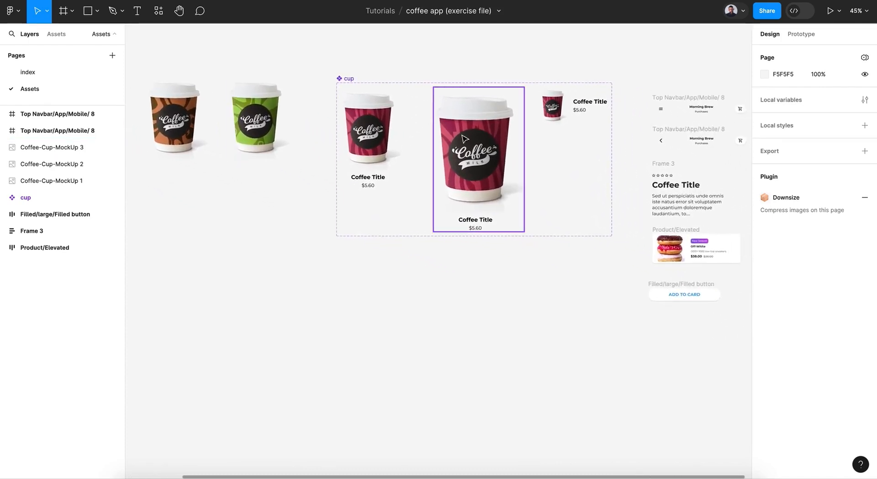
scroll(469, 144, right, 2)
scroll(469, 144, down, 1)
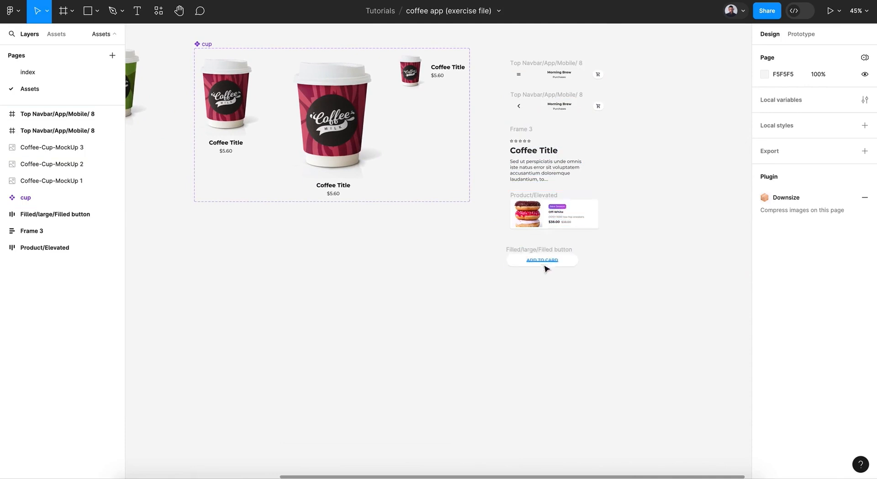
scroll(494, 282, left, 5)
scroll(495, 282, up, 1)
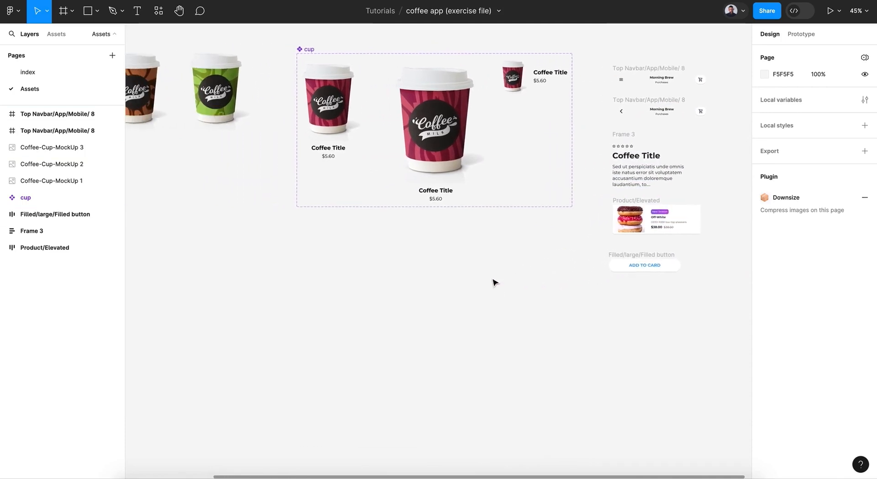
scroll(495, 281, down, 4)
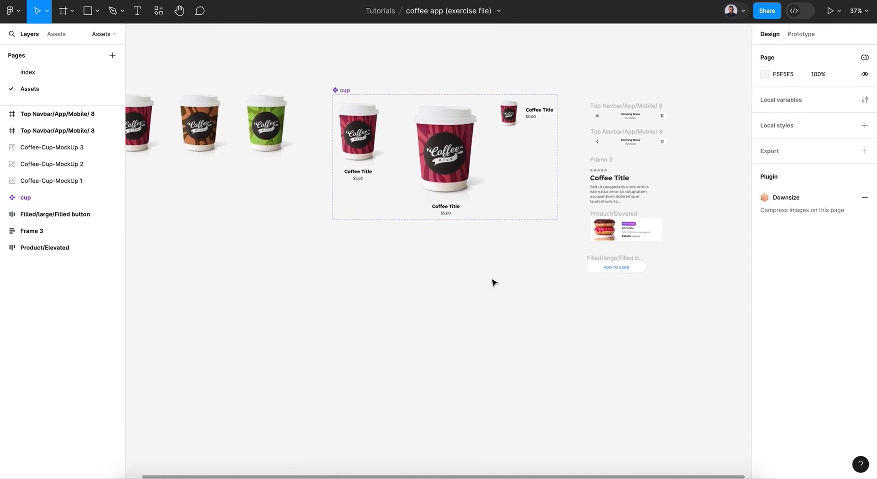
scroll(495, 282, down, 2)
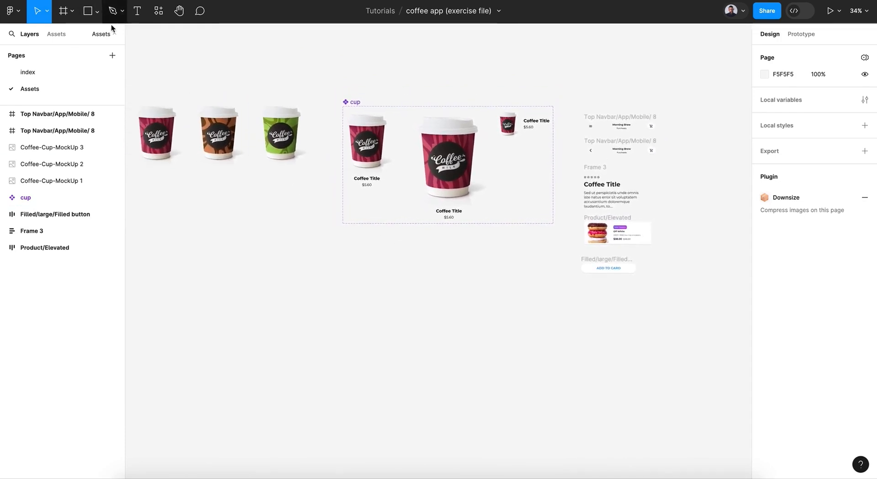
Step: Add a page named "prototype" and place an iPhone 14 & 15 Pro Max frame on it
click(112, 56)
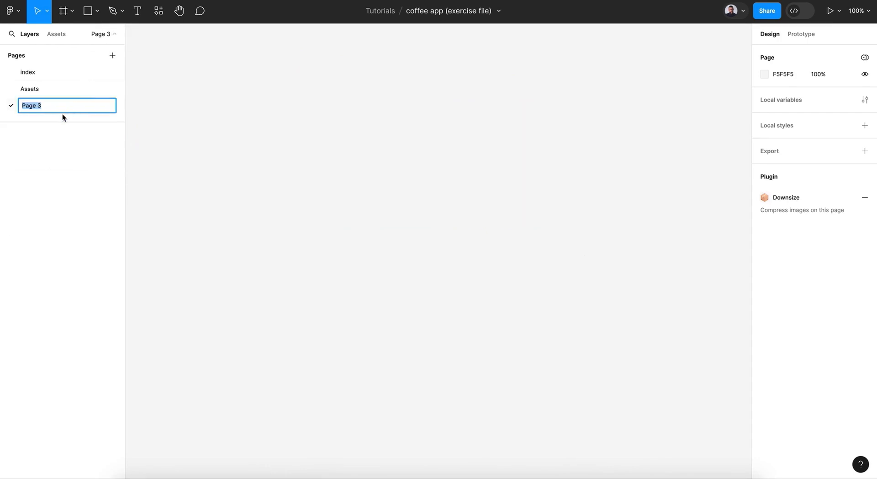
text(prototype)
key(Return)
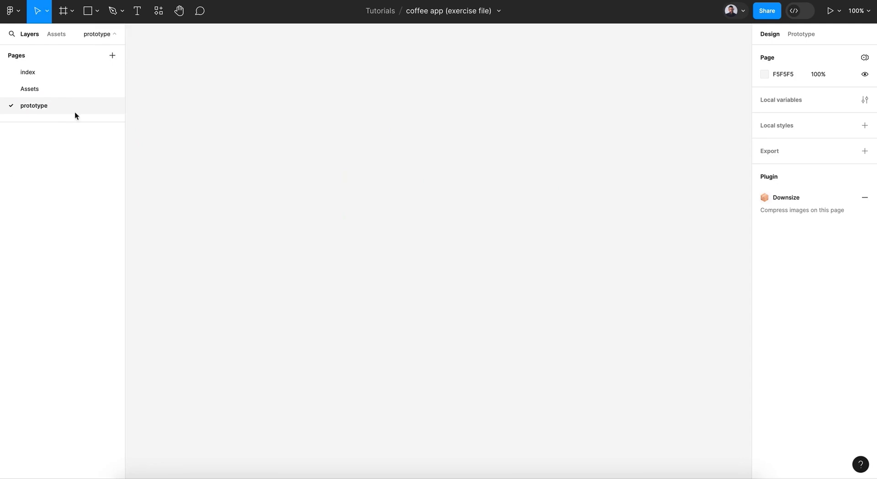
click(64, 19)
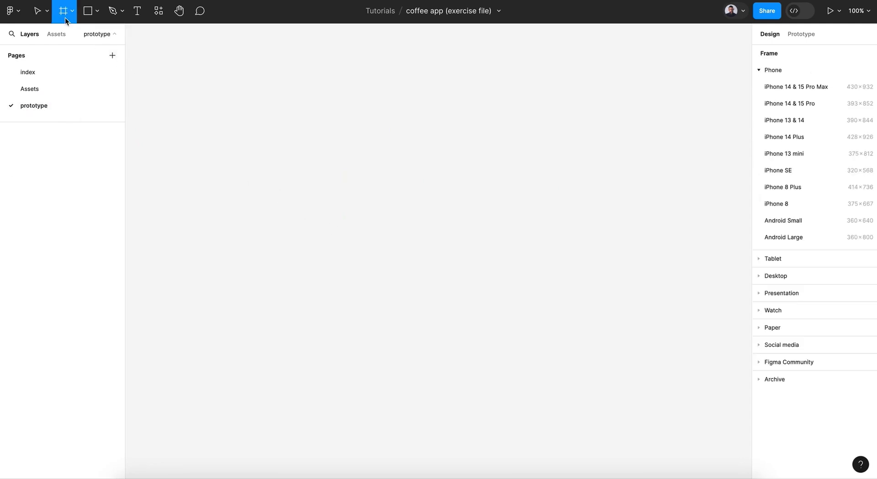
click(782, 87)
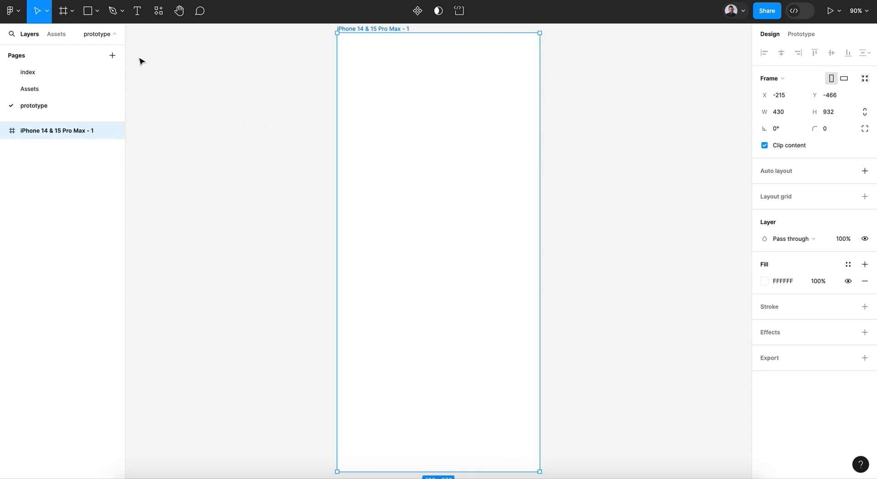
Step: Draw a circle about 661 × 661 in the phone frame, positioned at about X -126, Y -330 to form a curved header
click(98, 12)
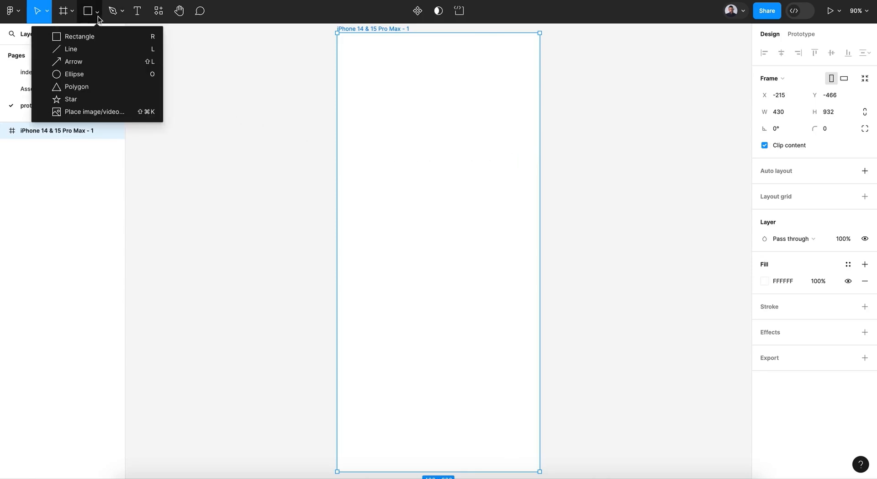
click(99, 76)
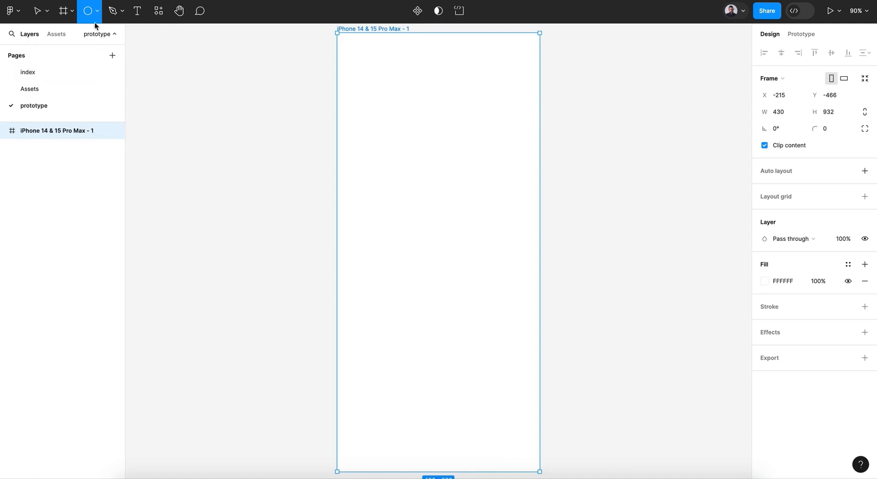
scroll(272, 84, up, 3)
scroll(272, 84, right, 3)
mouse_move(246, 66)
mouse_down()
mouse_move(568, 334)
mouse_move(559, 333)
mouse_up()
drag(421, 315, 385, 255)
mouse_move(52, 135)
mouse_down()
mouse_move(53, 154)
mouse_move(67, 131)
mouse_up()
click(366, 177)
drag(365, 176, 366, 147)
drag(375, 178, 375, 160)
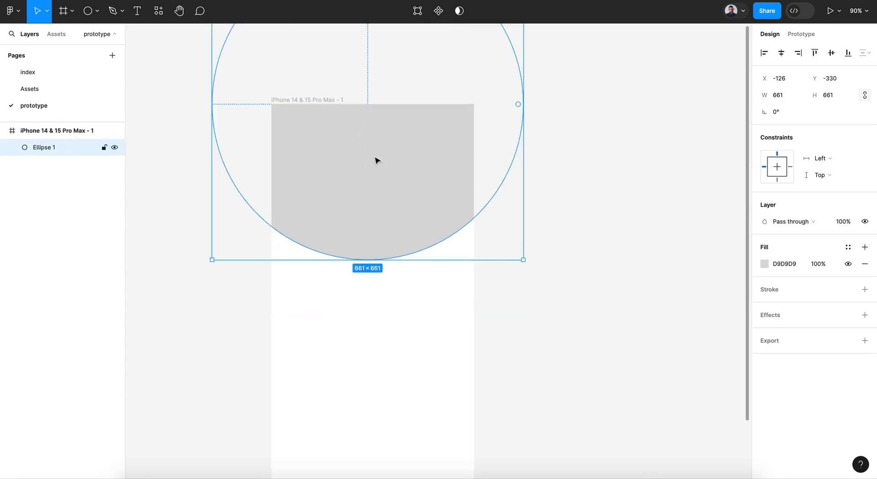
Step: Try a linear gradient fill on the ellipse and shift the hue of its first colour stop towards yellow
click(763, 264)
click(652, 201)
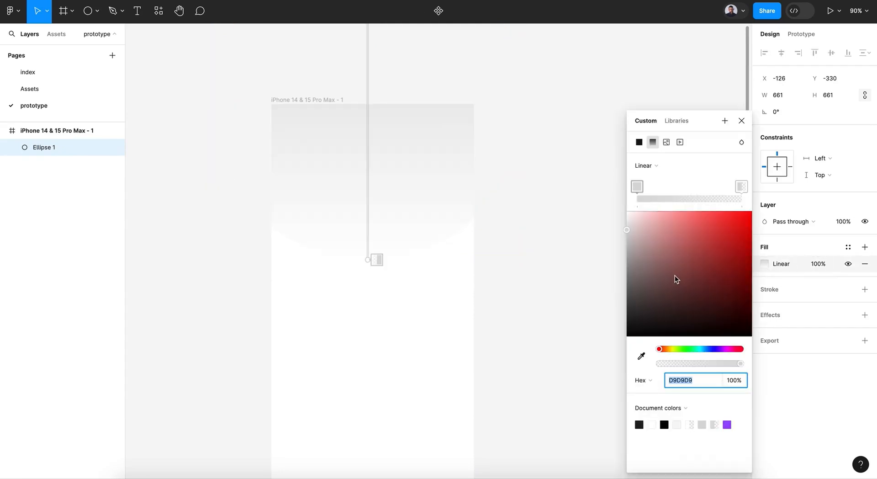
click(639, 191)
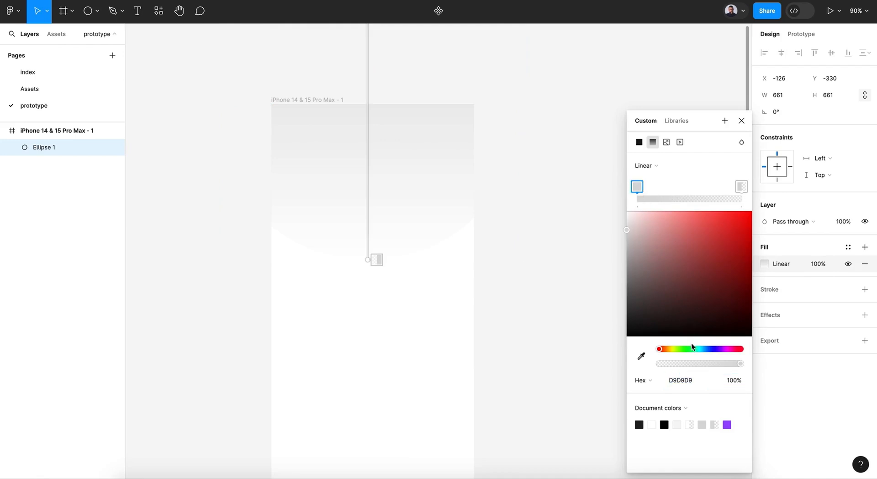
drag(667, 350, 671, 350)
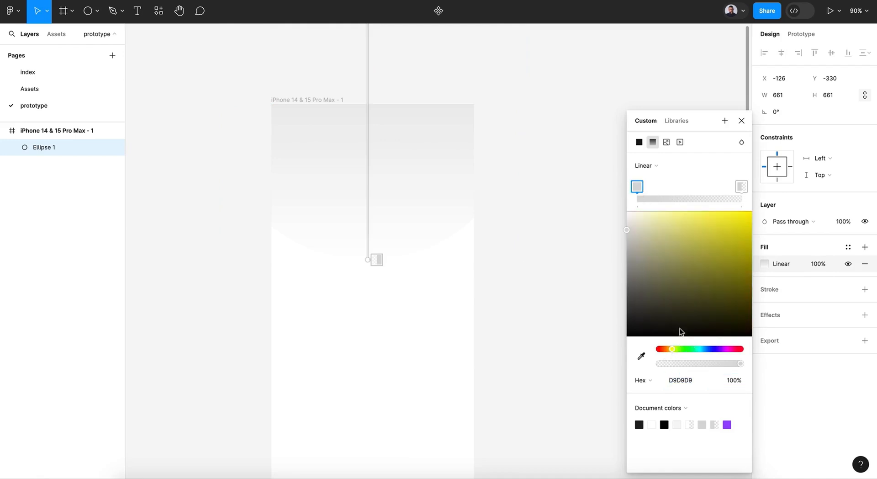
click(741, 121)
Step: Apply the pink-to-red gradient from the uiGradients plugin to the ellipse
click(162, 10)
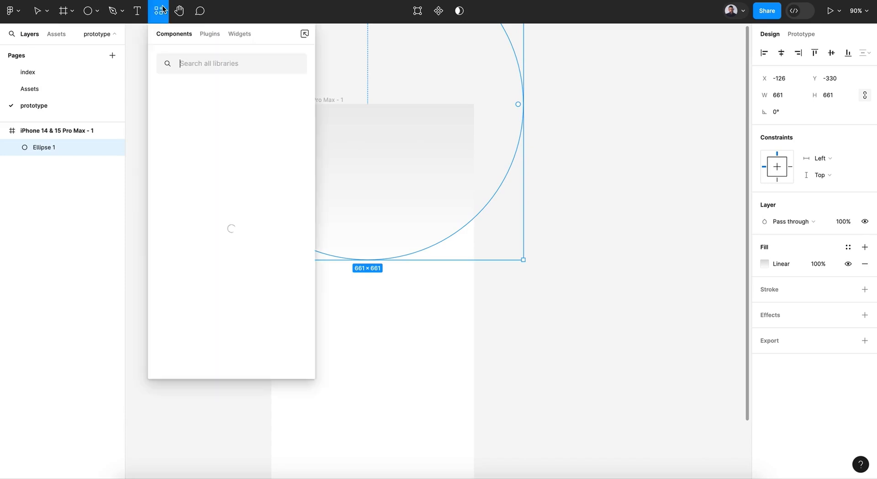
click(212, 35)
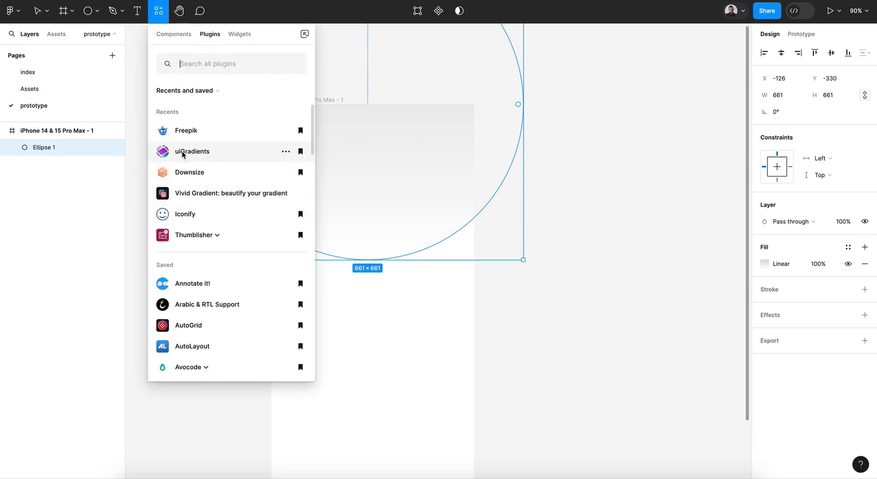
click(203, 155)
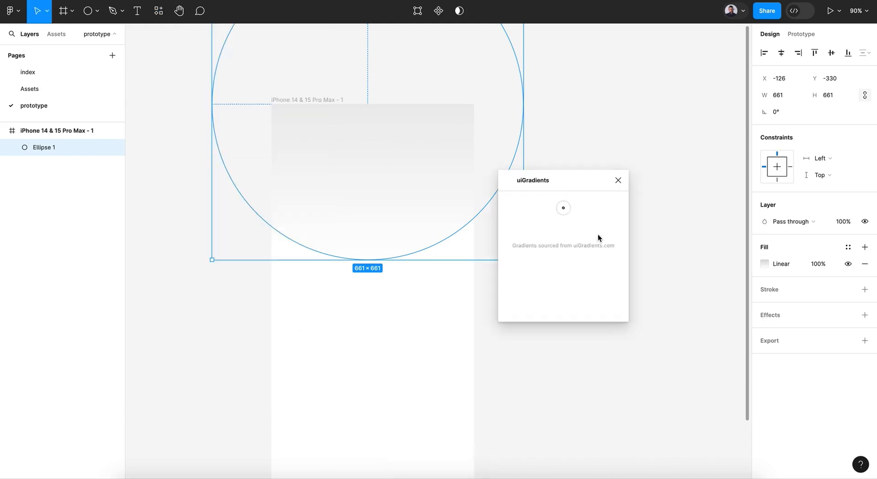
drag(572, 184, 615, 137)
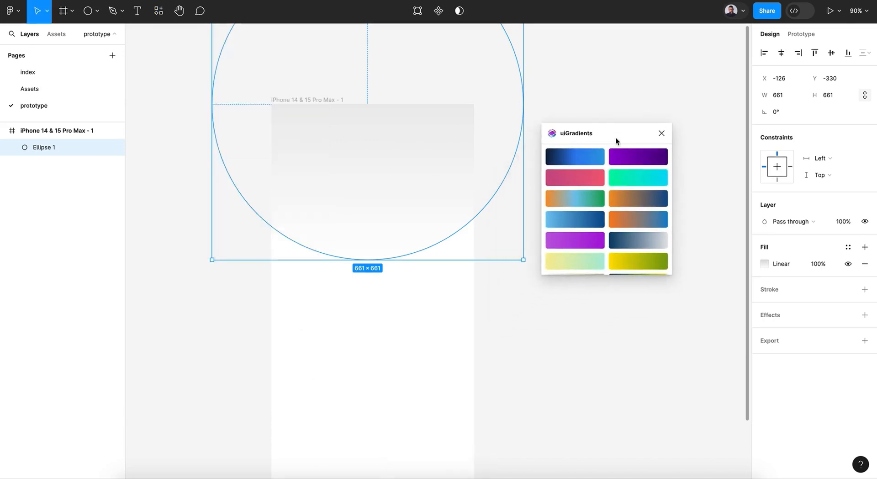
click(585, 177)
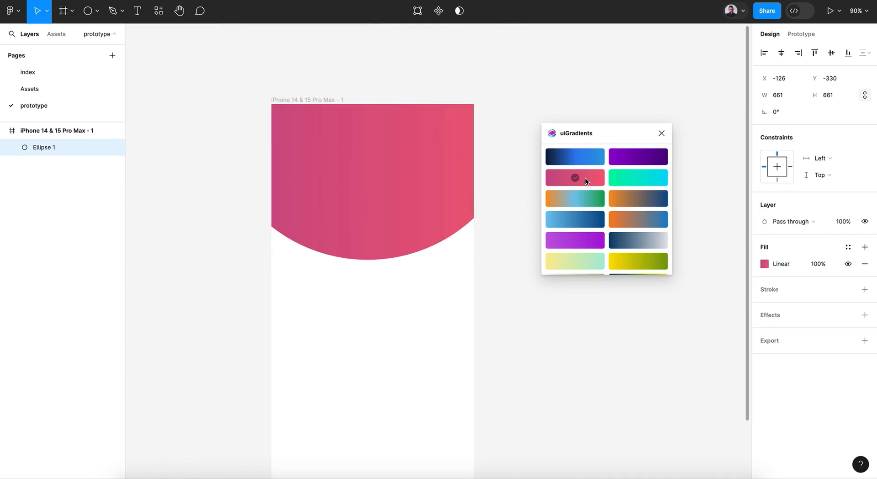
click(662, 133)
Step: Angle the ellipse's gradient diagonally, from beyond the frame's upper-left corner to the bottom centre of the circle
click(764, 267)
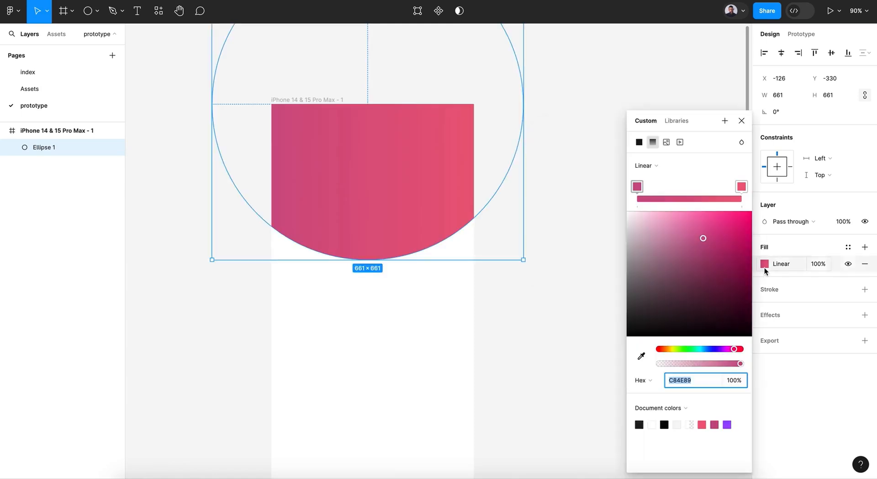
drag(211, 103, 243, 110)
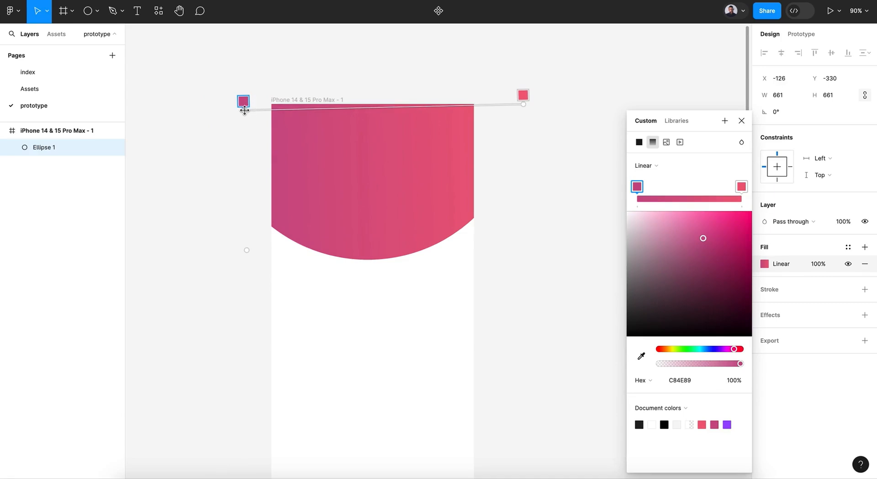
drag(530, 97, 370, 265)
drag(242, 112, 234, 79)
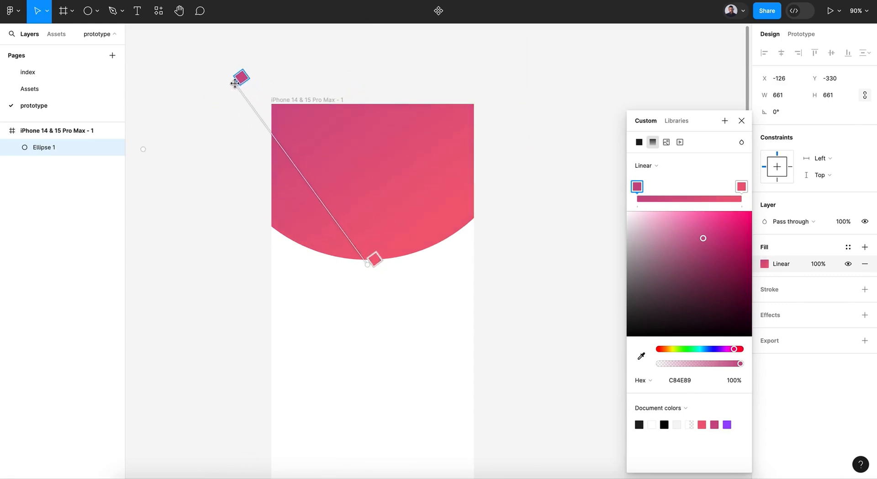
click(742, 120)
click(581, 171)
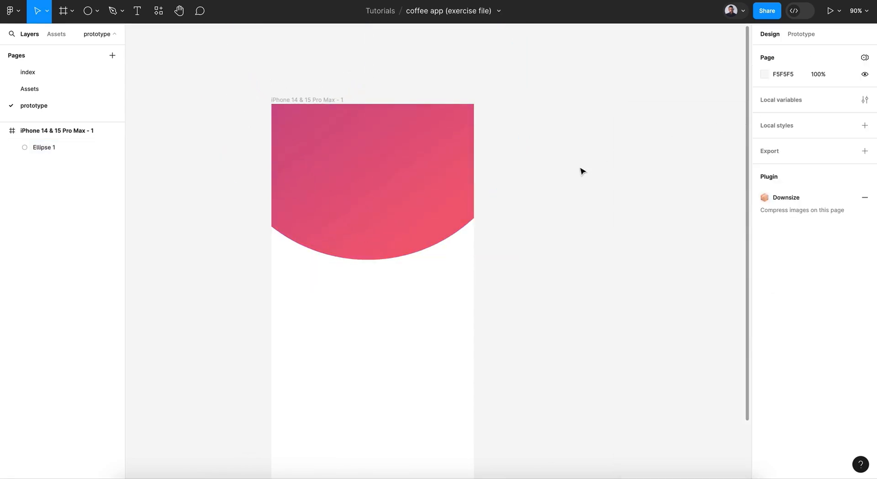
Step: Place an instance of the local cup component in the phone frame over the gradient header, at about X 99, Y 92
ctrl+scroll(582, 171, down, 5)
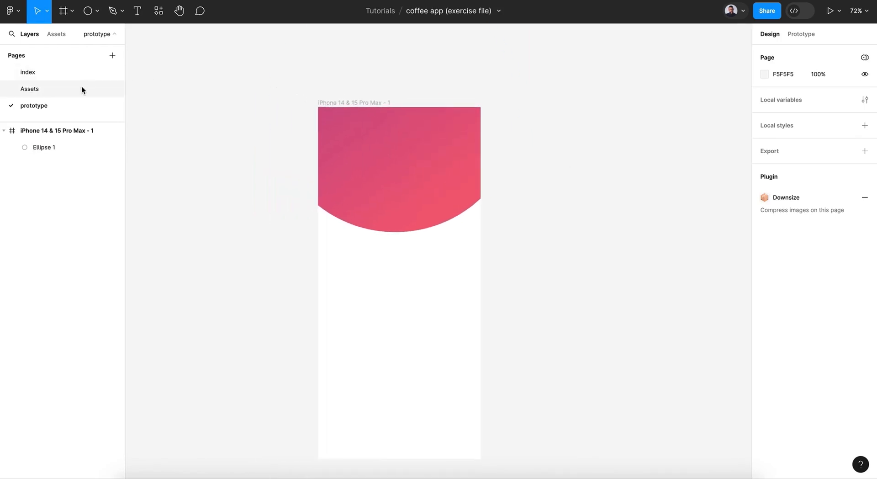
click(54, 36)
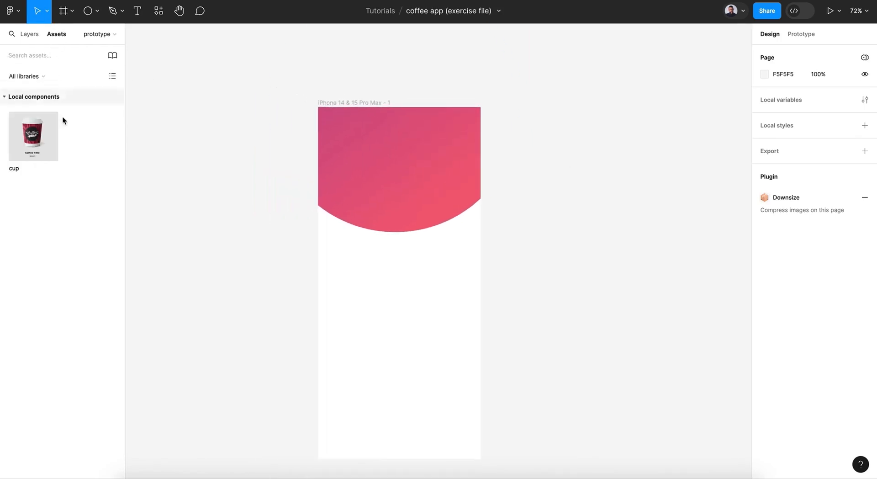
drag(26, 147, 383, 237)
drag(428, 194, 424, 208)
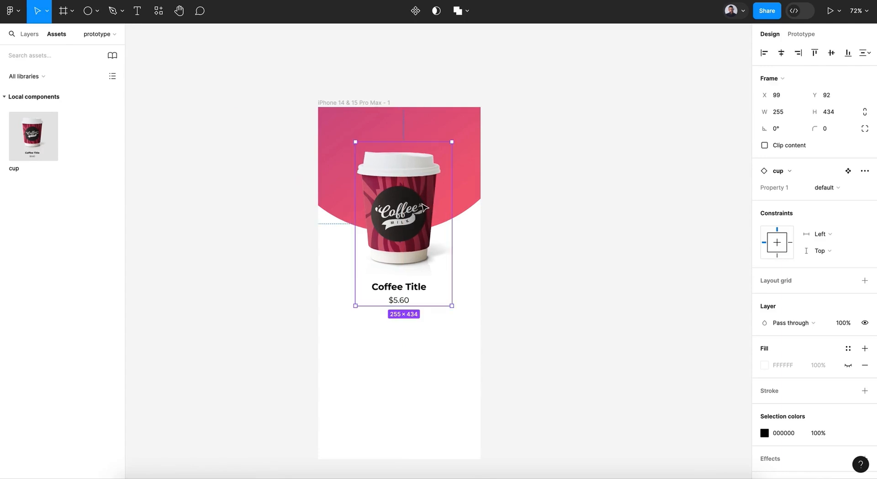
Step: Scale the cup instance proportionally to about 207 × 353 and move it to about X 118, Y 125
key(k)
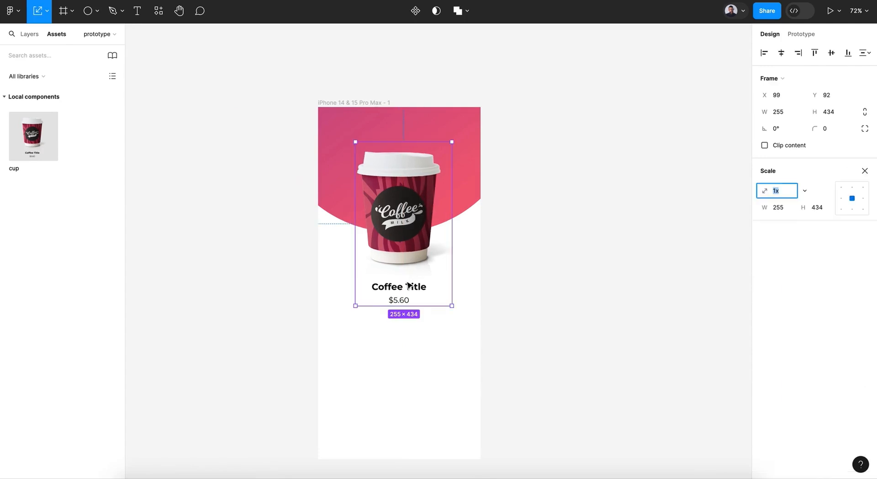
drag(400, 305, 402, 276)
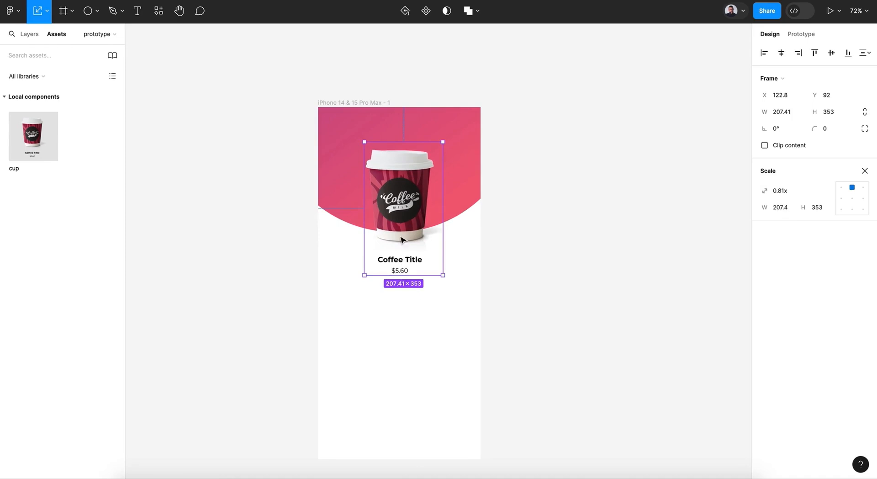
mouse_move(398, 227)
mouse_down()
mouse_move(400, 235)
mouse_move(381, 208)
mouse_move(386, 216)
mouse_up()
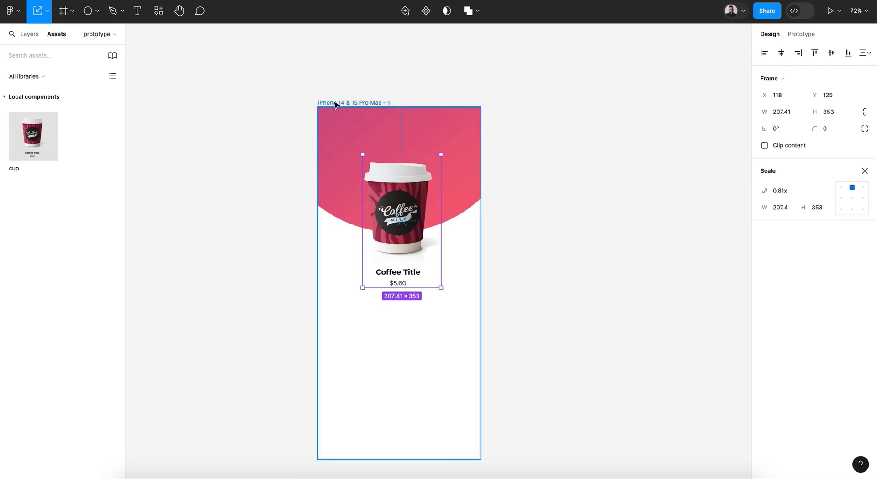
key(k)
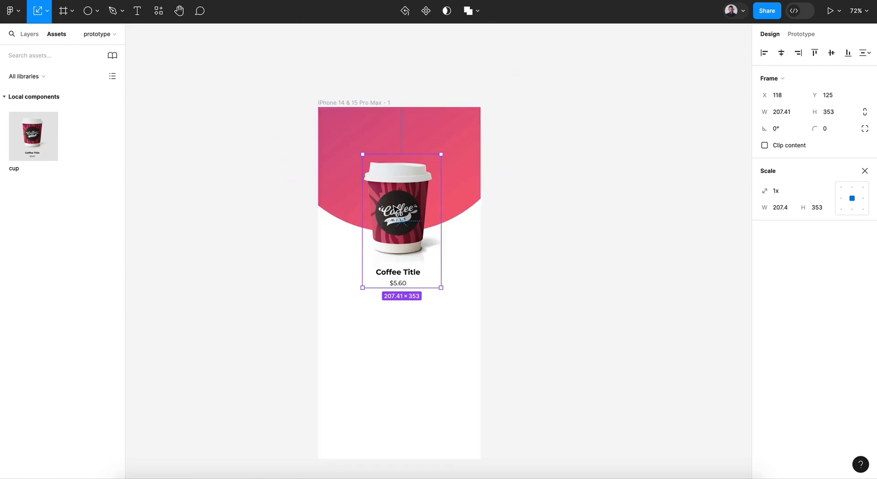
Step: Duplicate the cup instance and move the copy horizontally to X 348, partly beyond the phone frame's right edge
key(ctrl+d)
key(shift+Right)
key(shift+Right)
key(shift+Right)
key(shift+Right)
key(shift+Right)
key(shift+Right)
key(shift+Right)
key(shift+Right)
key(shift+Right)
key(shift+Right)
key(shift+Right)
key(shift+Right)
key(shift+Right)
key(shift+Right)
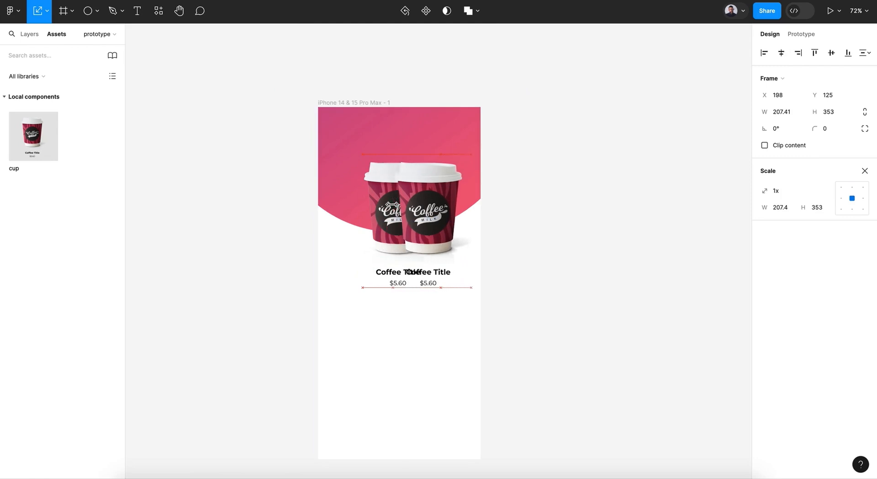
key(shift+Right)
key(shift+Right)
key(shift+Right)
key(shift+Right)
key(shift+Right)
key(shift+Right)
key(shift+Right)
key(shift+Right)
key(shift+Right)
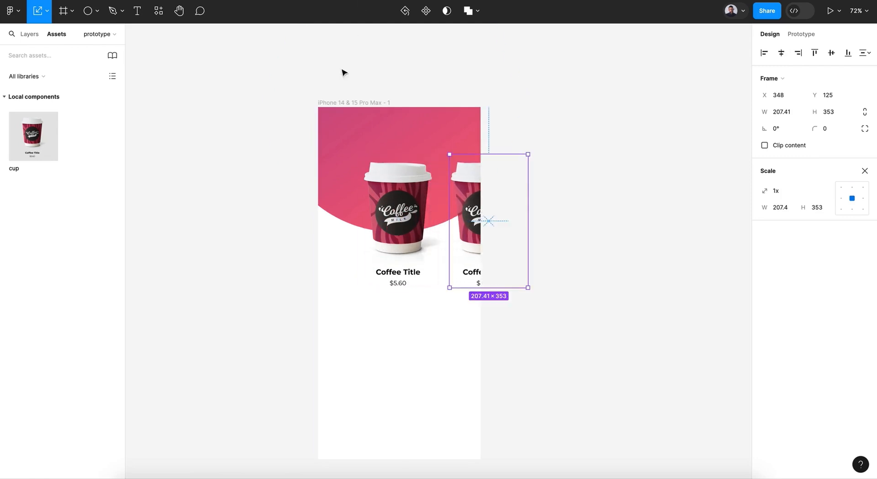
Step: Turn off content clipping for the iPhone 14 & 15 Pro Max - 1 frame
click(332, 103)
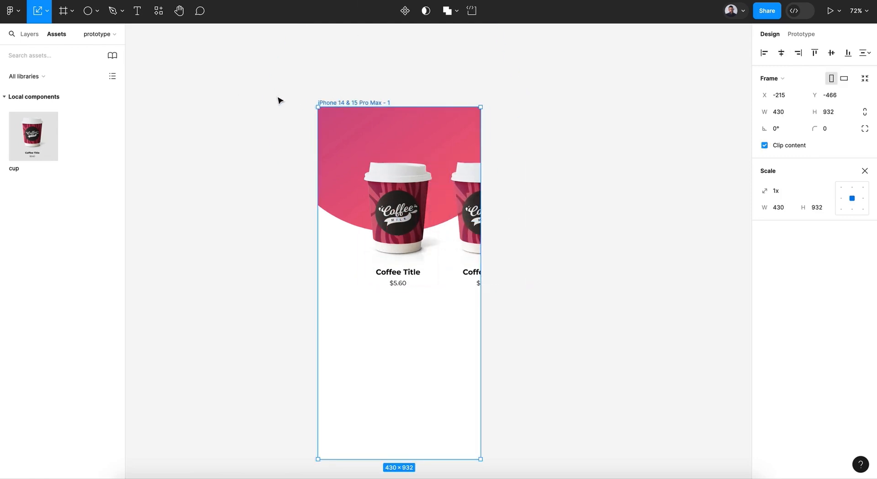
click(30, 35)
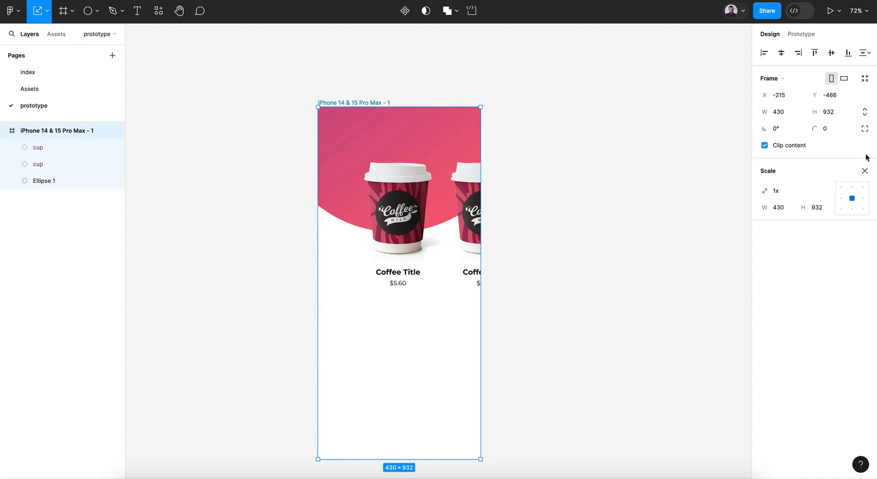
click(764, 145)
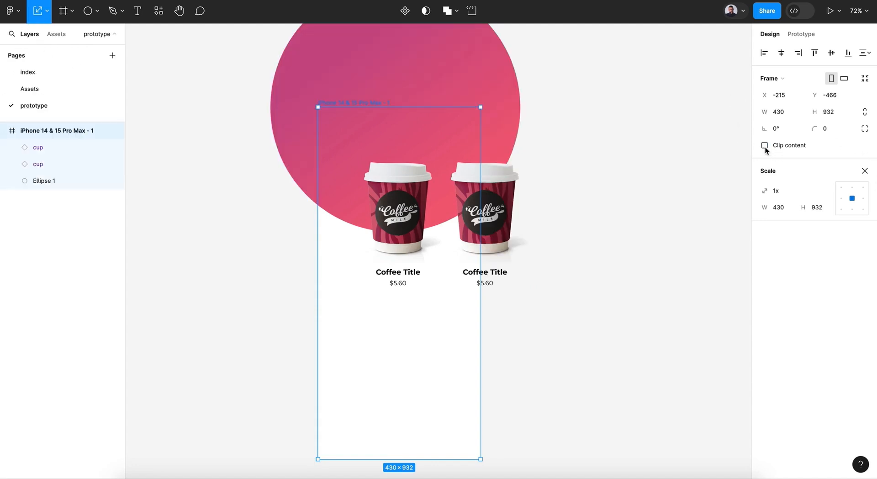
click(617, 227)
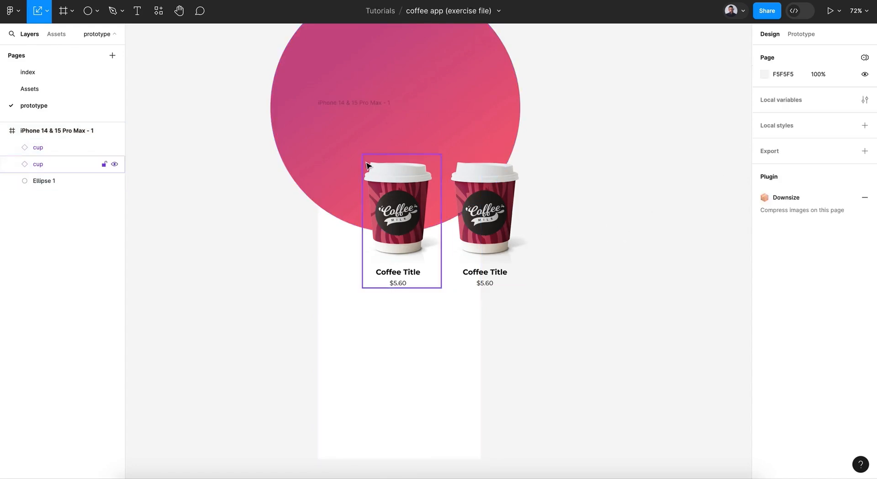
Step: Move the second cup instance farther right to X 388, keeping it at Y 125
click(62, 132)
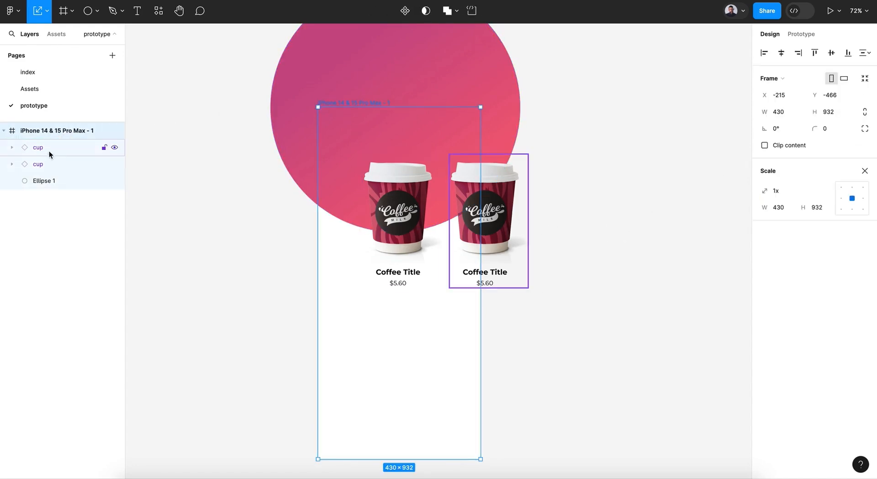
click(48, 147)
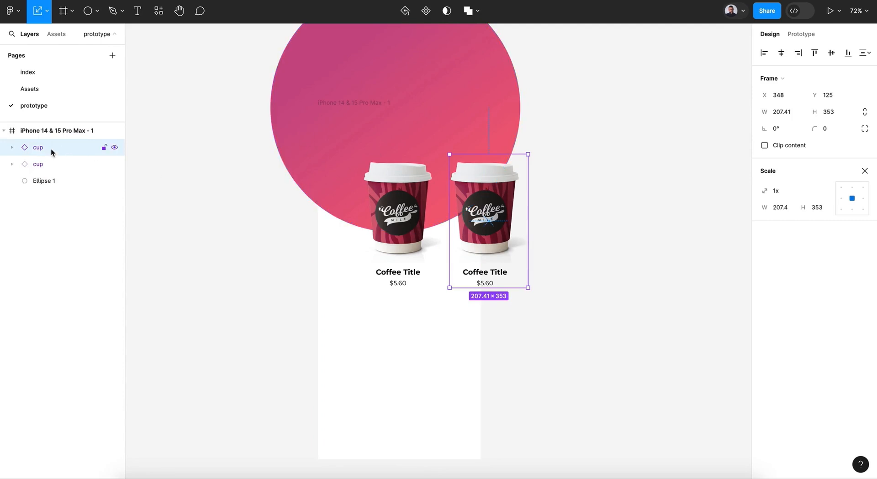
key(shift+Right)
key(shift+Right)
key(shift+Right)
key(shift+Right)
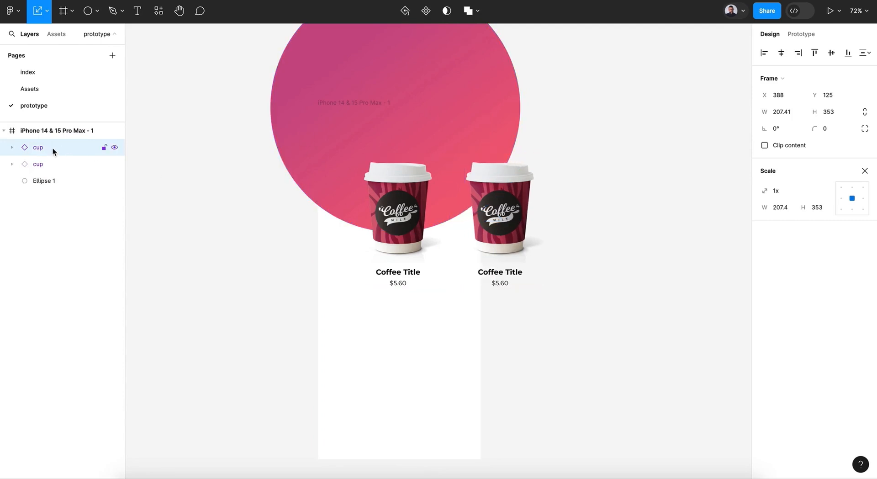
Step: Duplicate the second cup and move the copy right to X 658, forming an evenly spaced row of three cups
key(ctrl+d)
key(shift+Right)
key(shift+Right)
key(shift+Right)
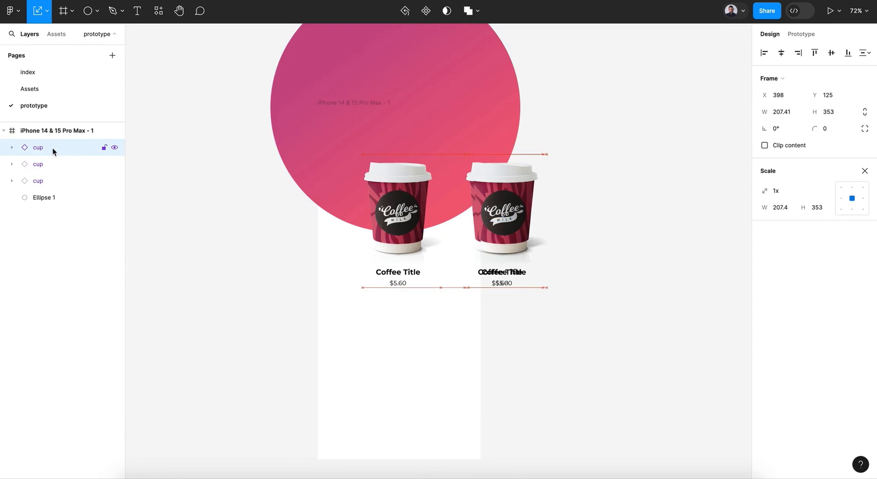
key(shift+Right)
key(shift+Right)
key(shift+Right)
key(shift+Right)
key(shift+Right)
key(shift+Right)
key(shift+Right)
key(shift+Right)
key(shift+Right)
key(shift+Right)
key(shift+Right)
key(shift+Right)
key(shift+Right)
key(shift+Right)
key(shift+Right)
key(shift+Right)
key(shift+Right)
key(shift+Right)
key(shift+Right)
key(shift+Right)
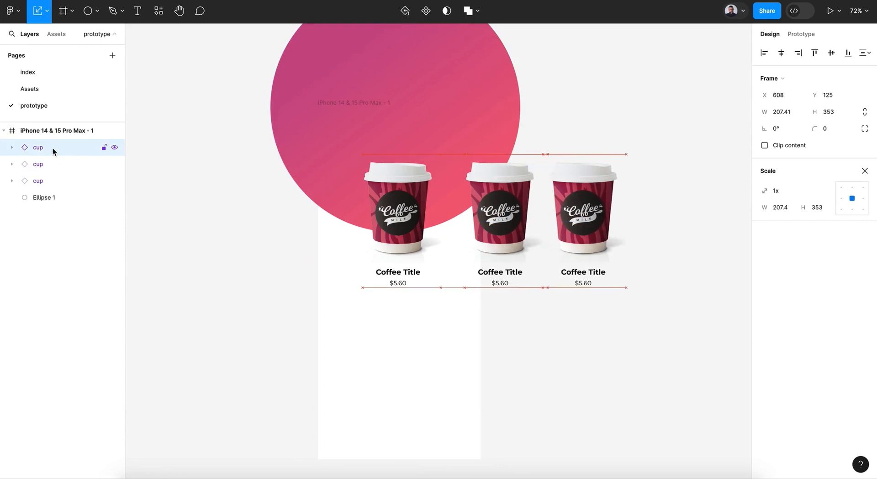
key(shift+Right)
key(shift+Right)
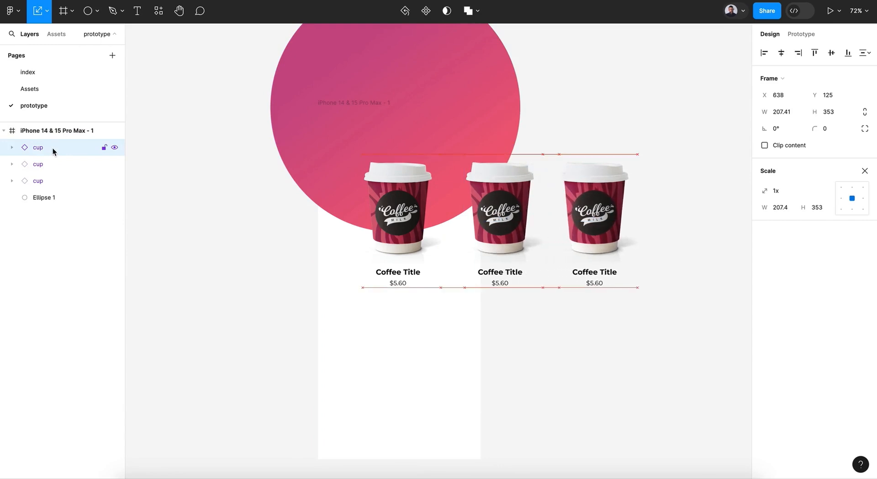
key(shift+Right)
key(shift+Right)
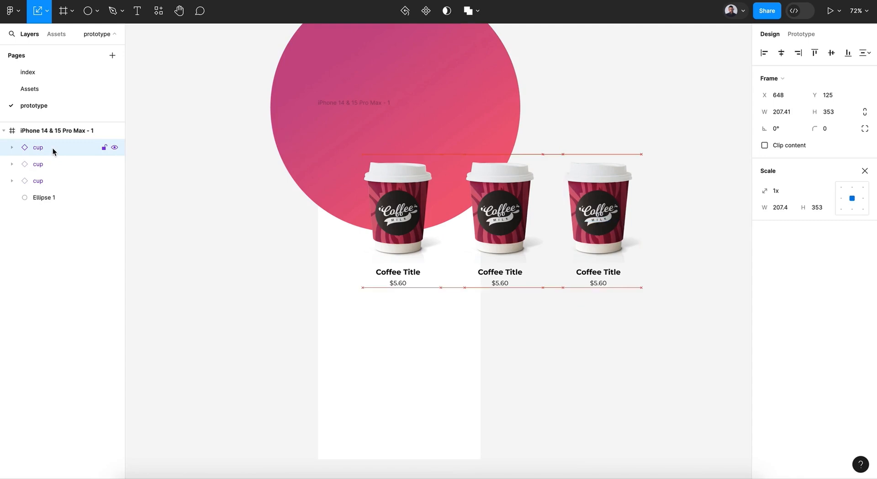
key(shift+Left)
key(shift+Right)
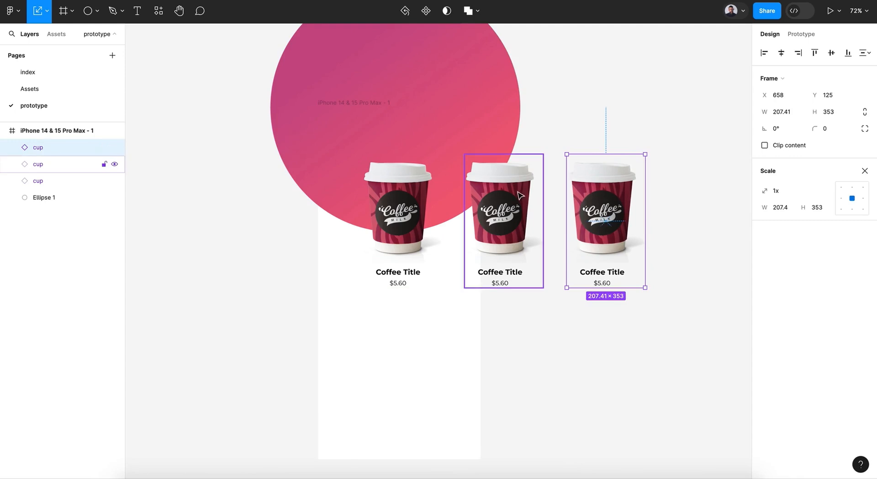
Step: Replace the middle cup's image fill with the brown cup fill copied from Coffee-Cup-MockUp 2 on the Assets page
double_click(512, 207)
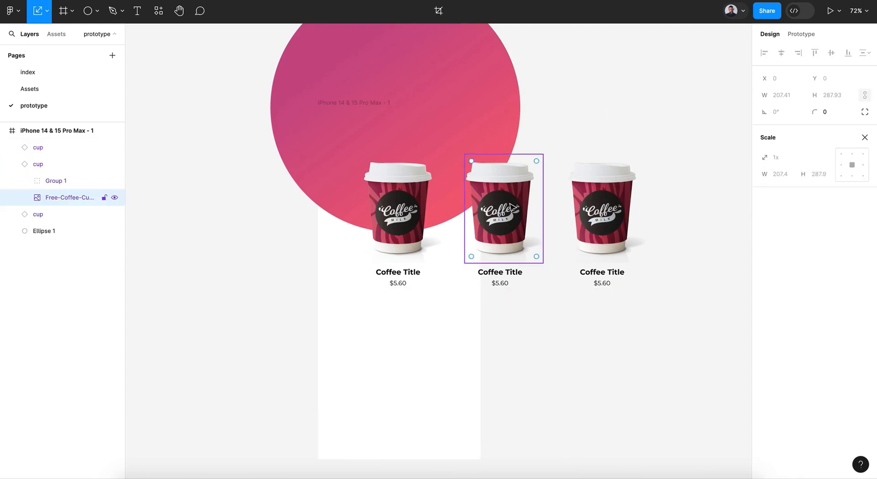
click(42, 91)
click(220, 133)
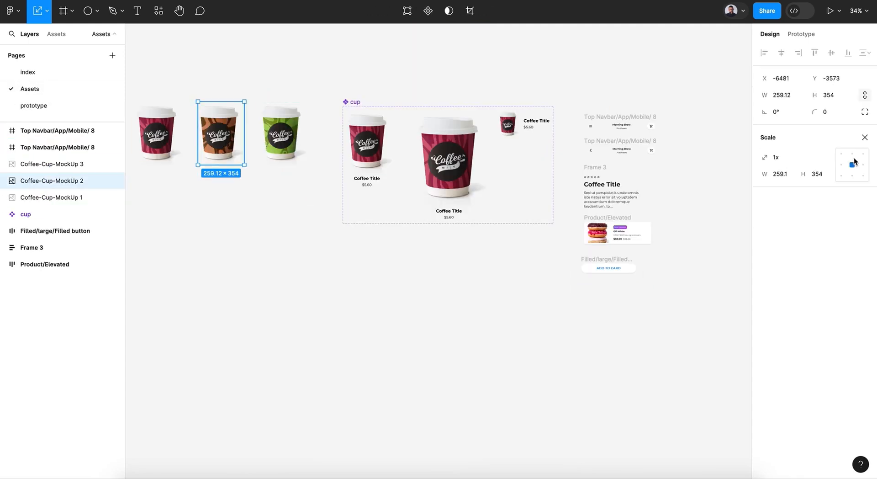
click(864, 137)
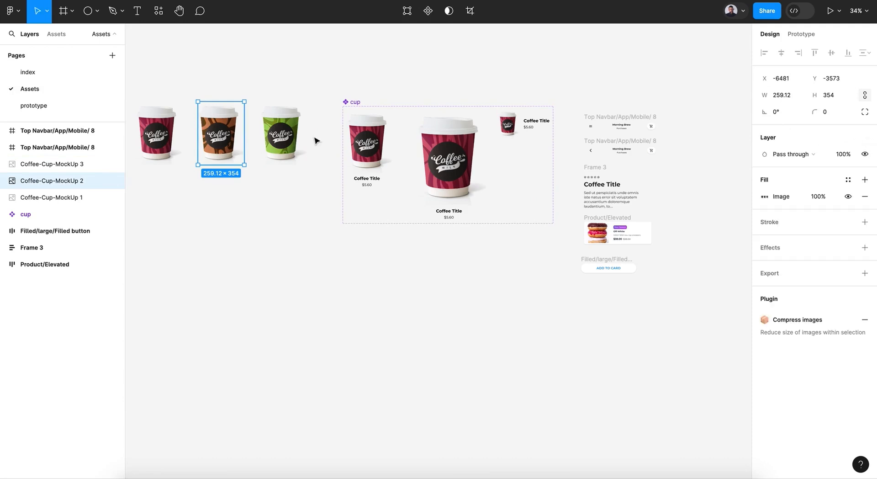
click(834, 201)
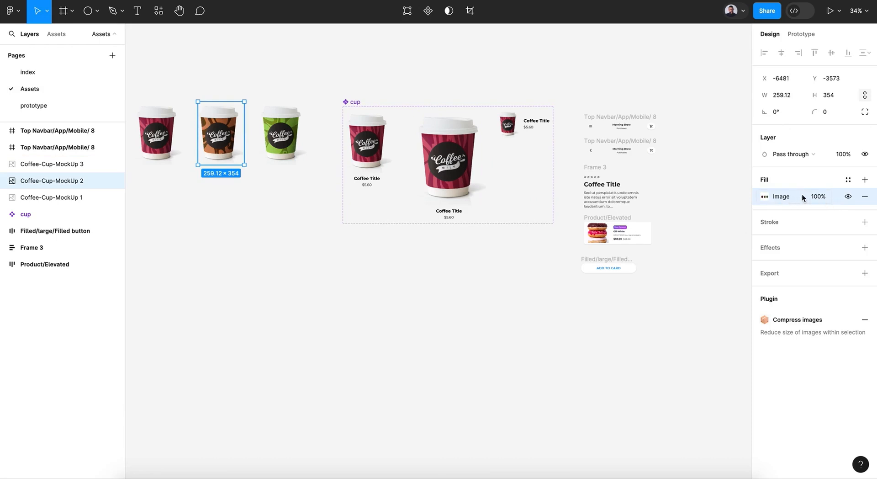
click(32, 105)
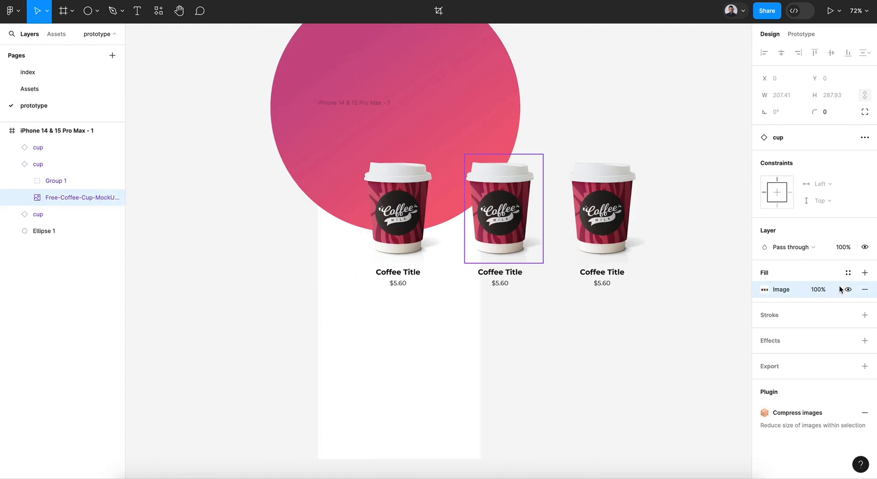
key(ctrl+v)
click(864, 306)
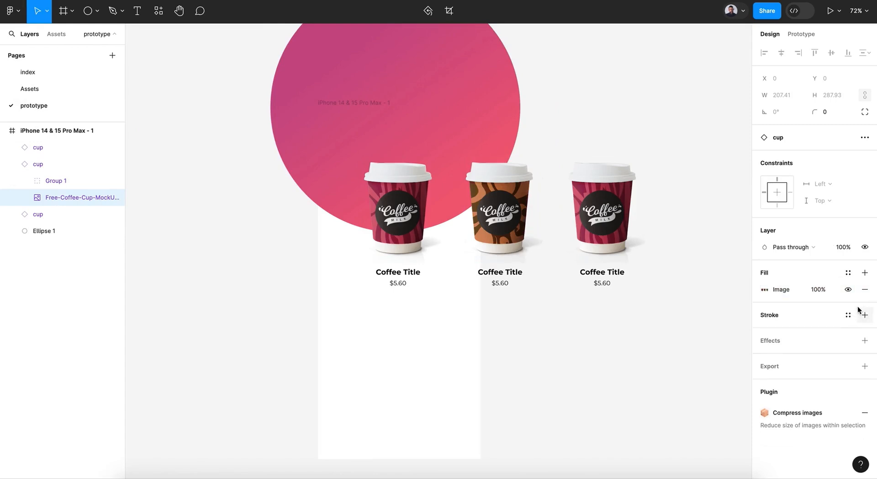
Step: Replace the third cup's image fill with the green cup fill copied from Coffee-Cup-MockUp 3 on the Assets page
click(30, 90)
click(286, 139)
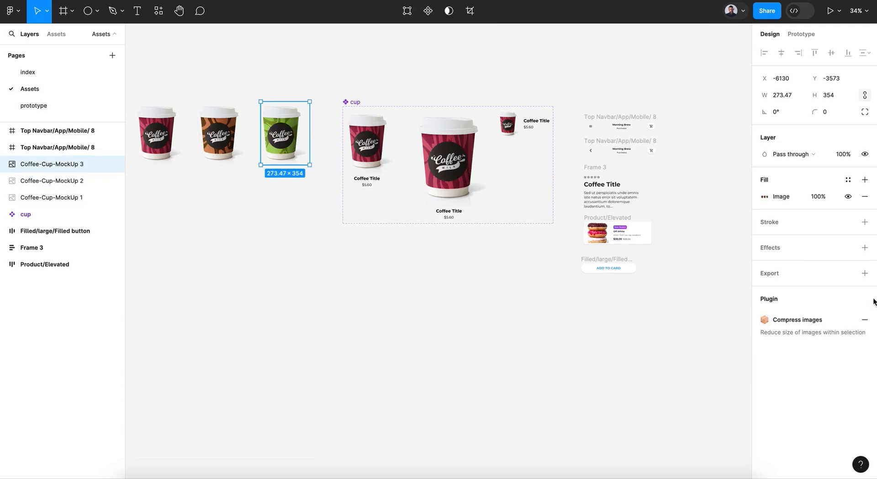
click(835, 203)
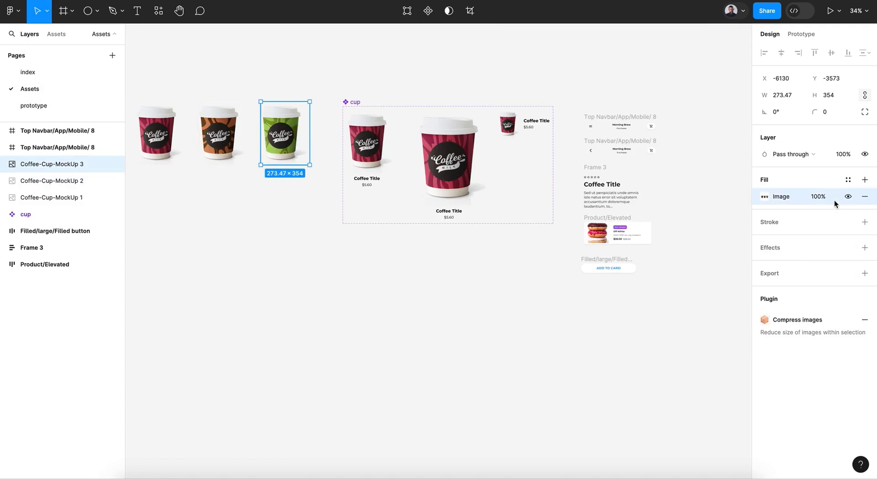
click(47, 106)
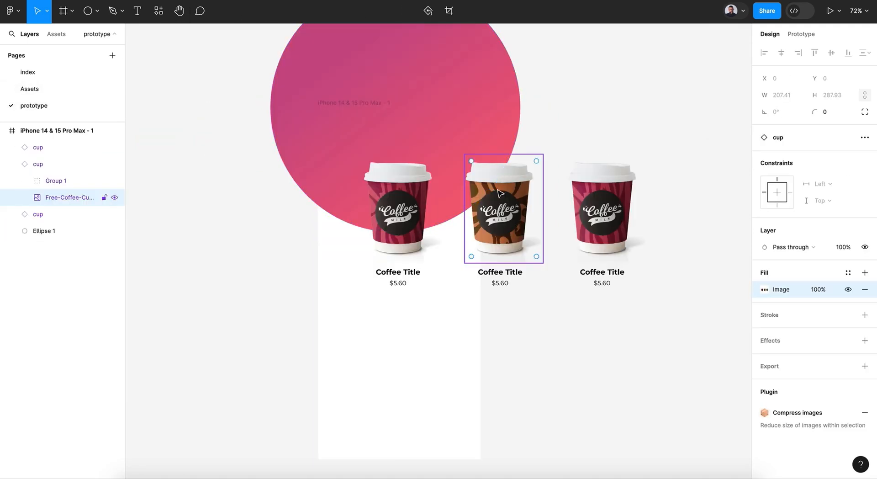
click(606, 244)
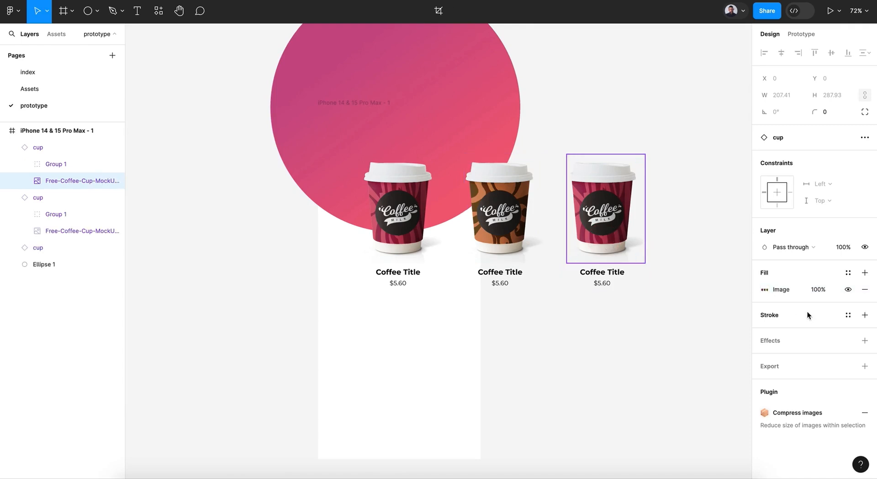
key(ctrl+v)
click(864, 306)
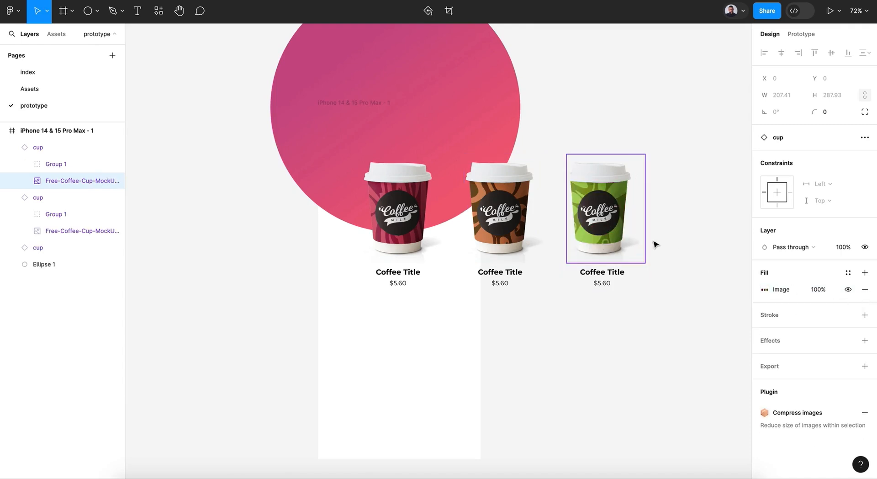
Step: Scale the brown and green cups together to about 365 × 270 and move them closer to the first cup, at Y 115
click(610, 302)
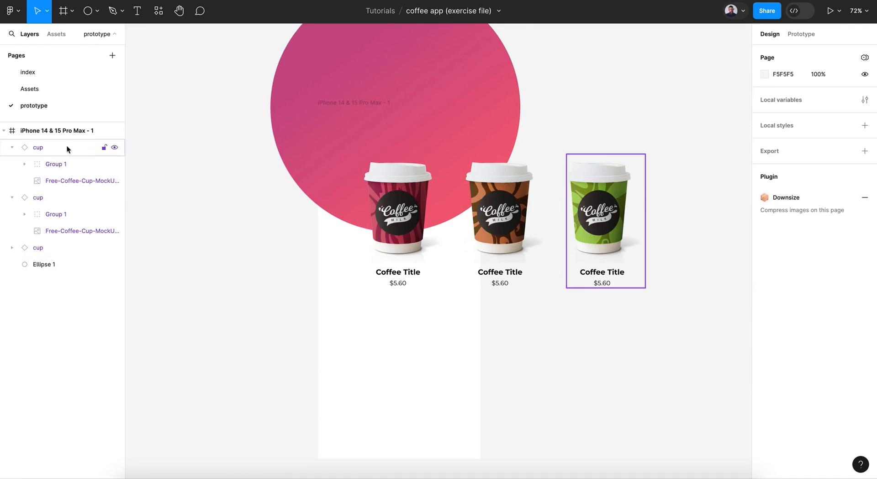
click(38, 147)
click(12, 147)
click(23, 164)
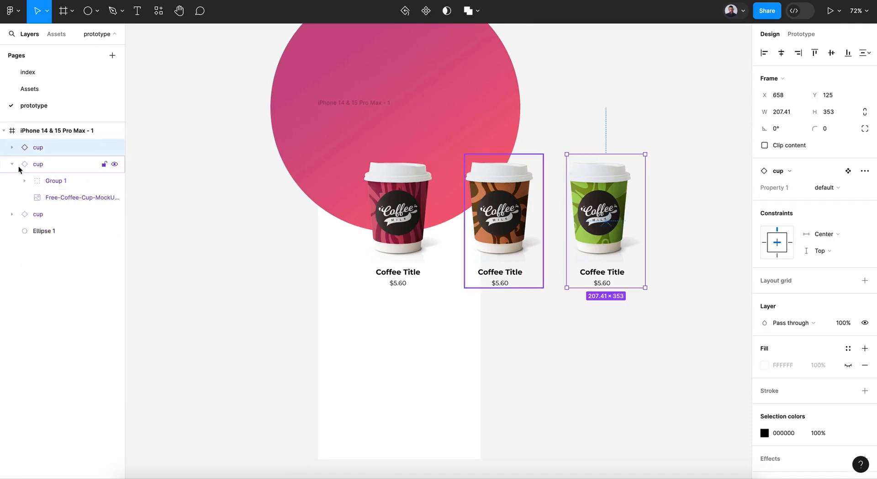
click(12, 164)
shift+click(55, 151)
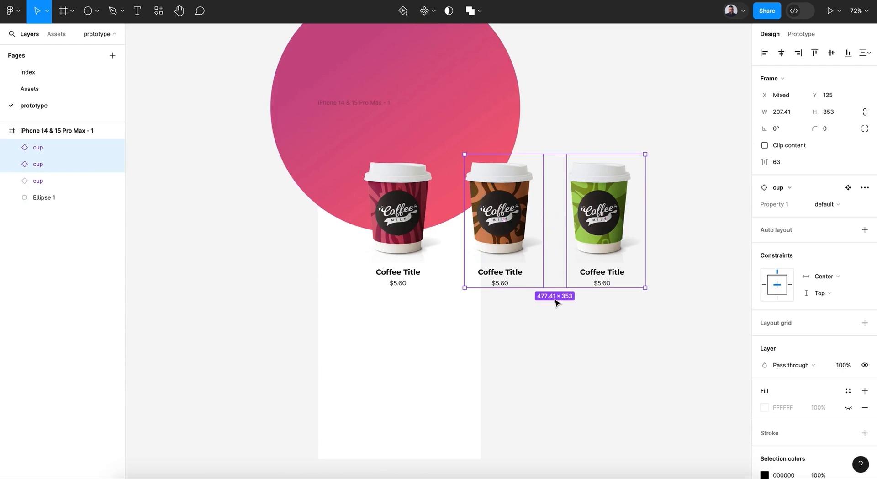
key(k)
drag(554, 287, 554, 254)
drag(596, 201, 566, 196)
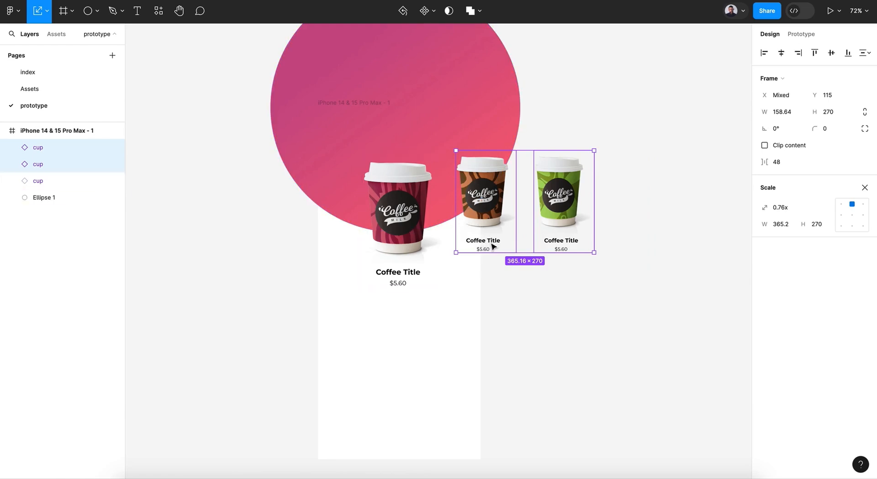
click(535, 306)
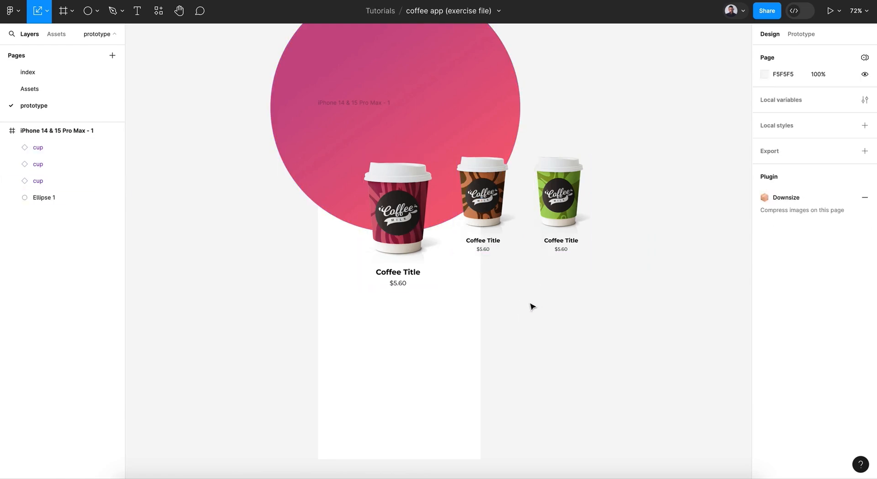
Step: Turn content clipping back on for the iPhone 14 & 15 Pro Max - 1 frame
click(61, 134)
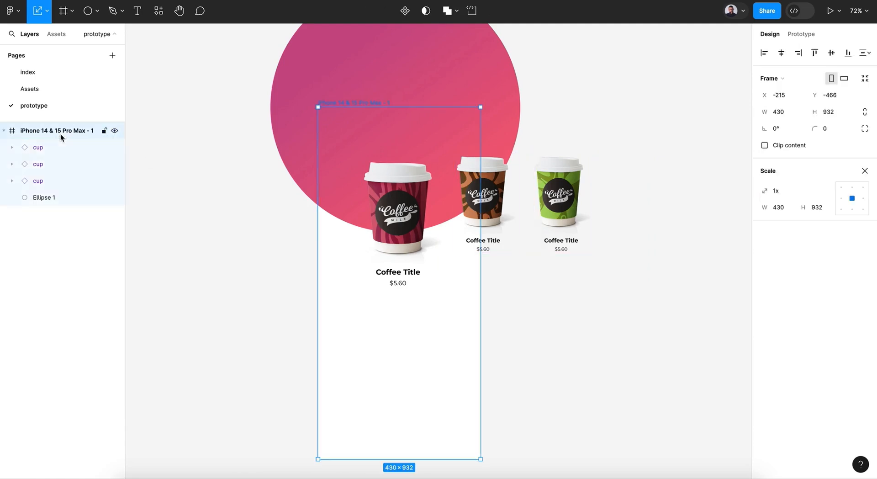
click(764, 145)
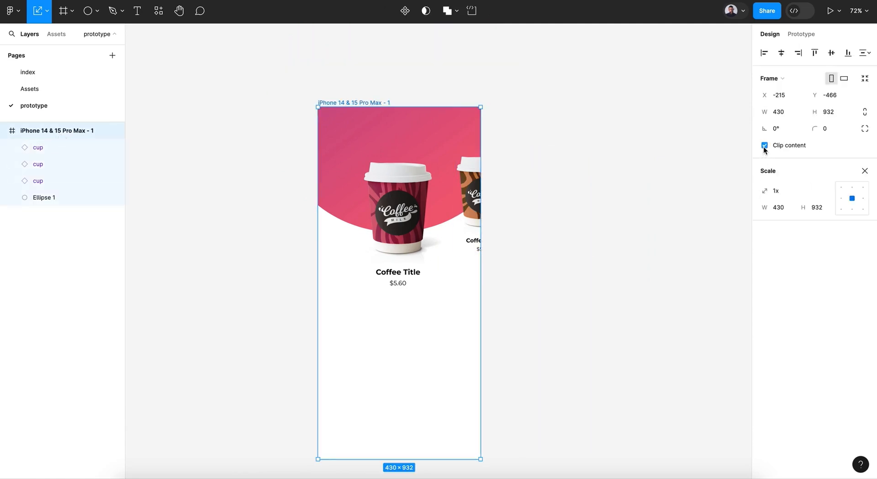
click(541, 226)
Step: Copy the menu-icon Top Navbar from the Assets page into the iPhone 14 & 15 Pro Max - 1 frame and place it at X 5, Y 18
click(29, 89)
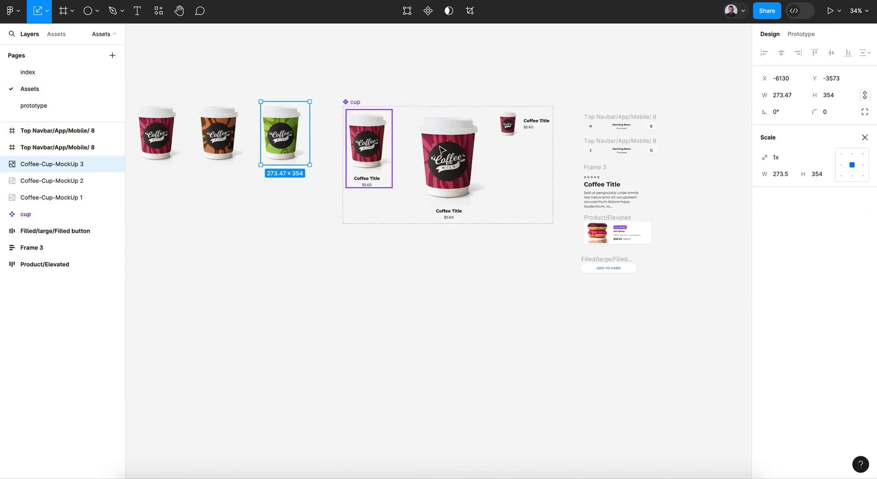
scroll(557, 228, right, 3)
click(529, 122)
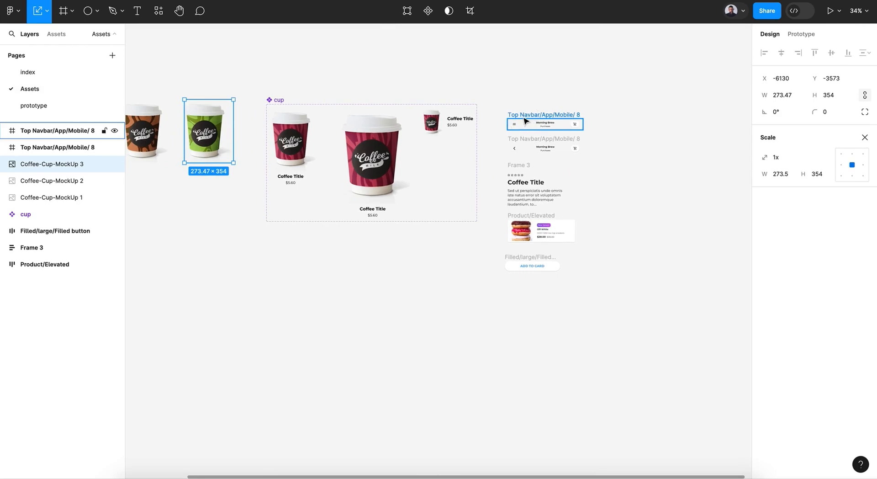
scroll(526, 120, up, 5)
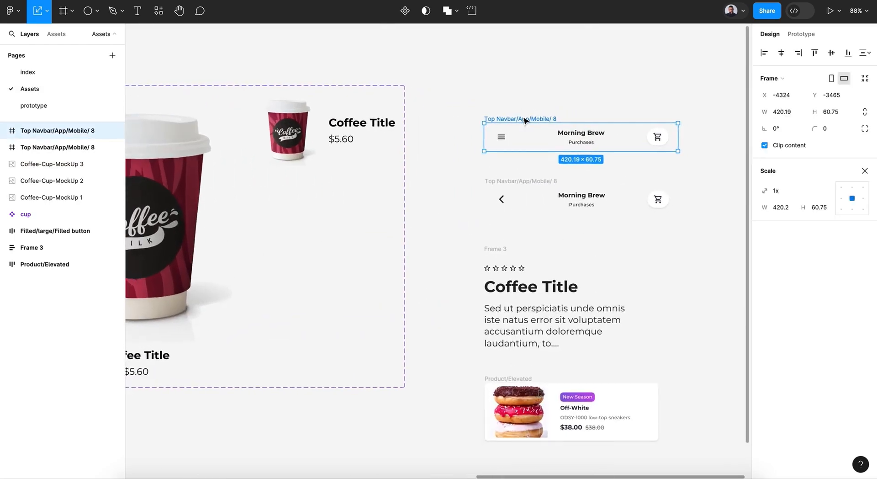
click(59, 101)
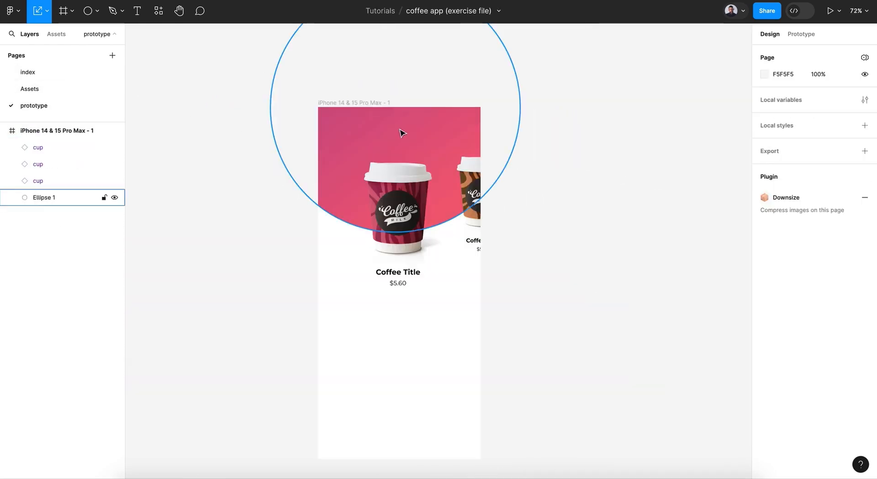
click(360, 103)
key(ctrl+v)
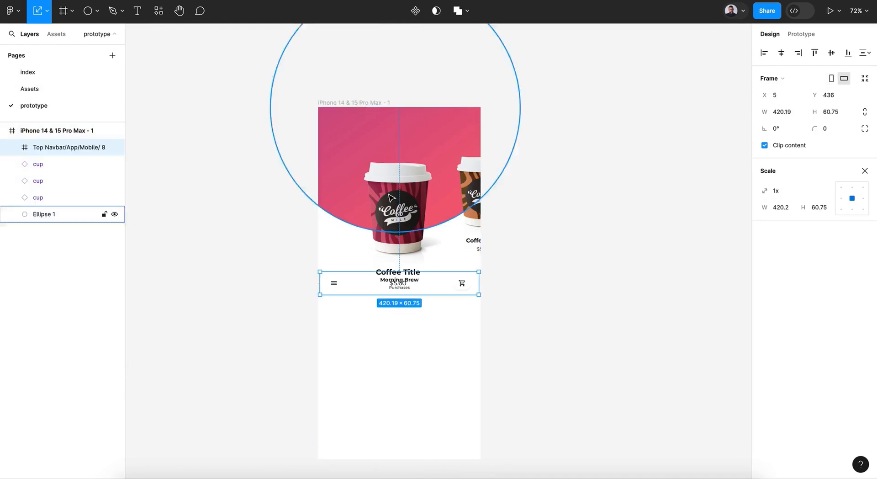
drag(397, 272, 400, 123)
Step: Detach the Text color style from the navbar's selection colors and change its 202020 colour to FFFFFF
click(864, 171)
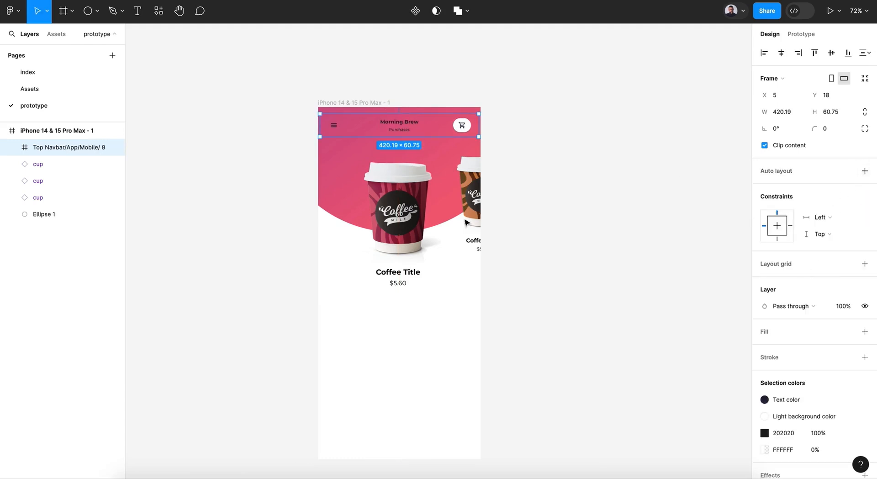
scroll(863, 392, down, 1)
scroll(863, 391, down, 1)
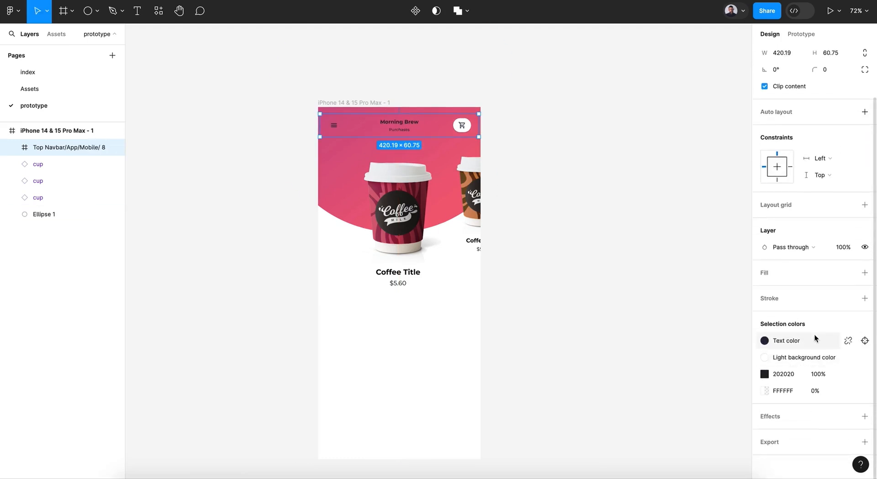
click(848, 341)
click(764, 356)
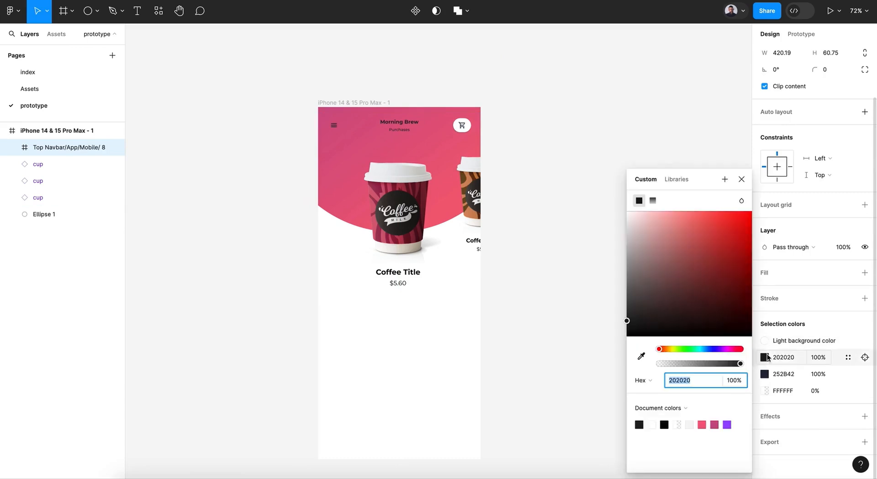
drag(695, 297, 614, 183)
click(741, 179)
Step: Move the navbar slightly lower in the header, keeping it horizontally centred above the red cup
drag(456, 129, 456, 139)
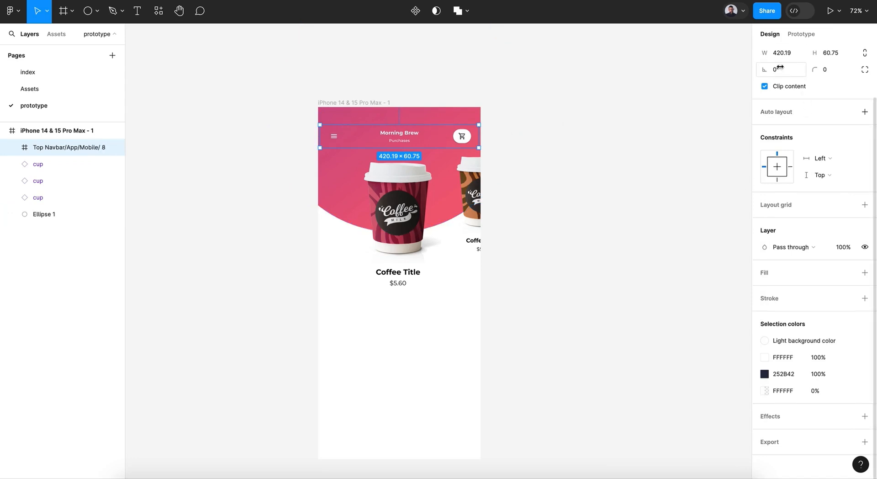
scroll(780, 68, up, 3)
click(522, 152)
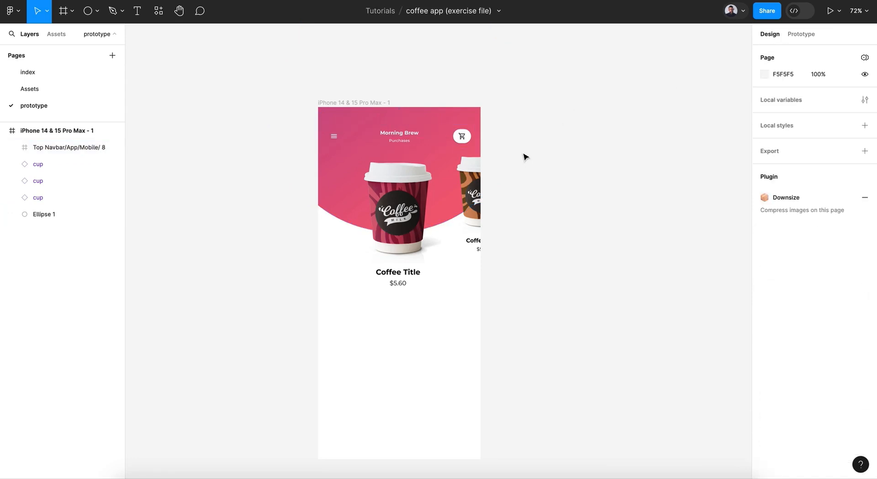
scroll(526, 157, down, 3)
scroll(525, 156, up, 3)
click(442, 149)
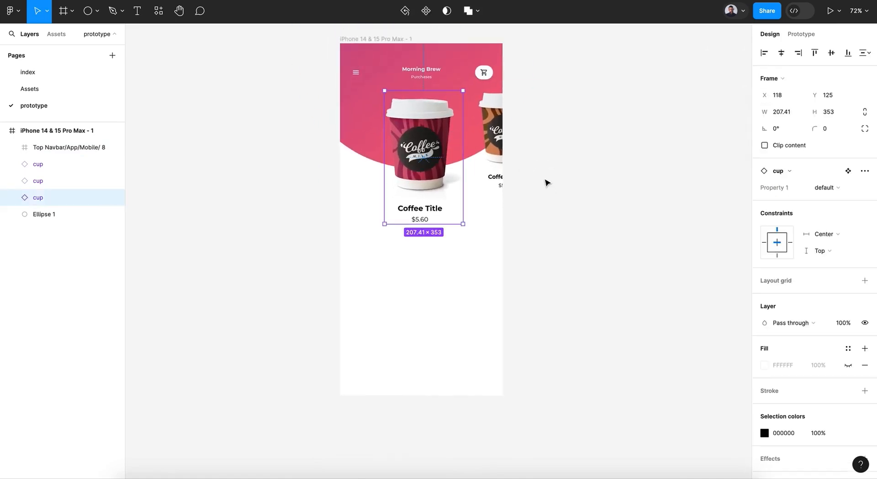
click(544, 184)
scroll(546, 184, right, 1)
scroll(547, 182, right, 1)
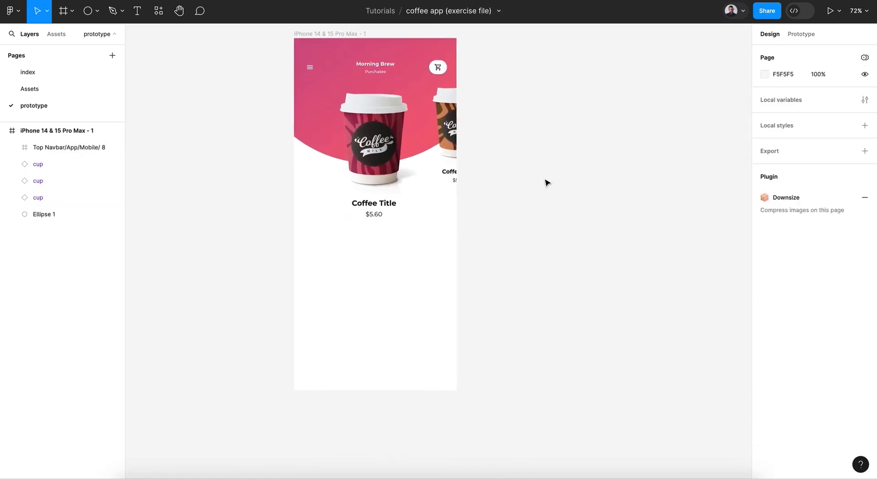
Step: Copy the Product/Elevated donut card from the Assets page
click(68, 88)
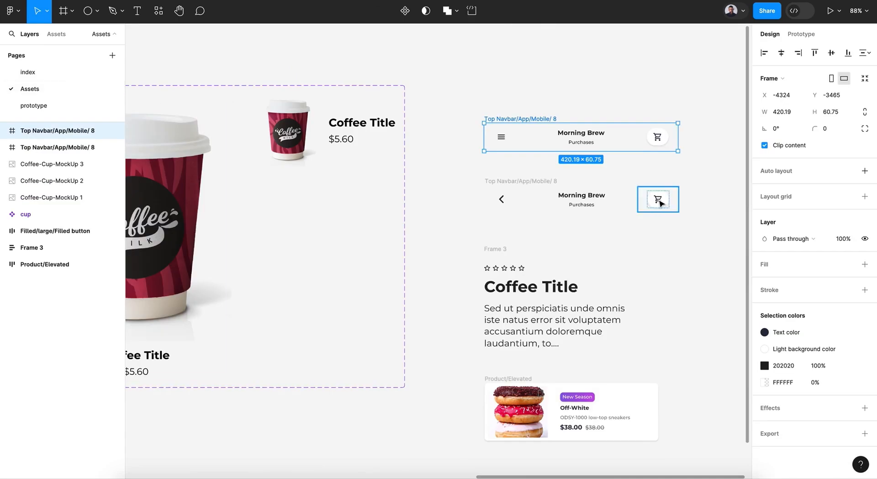
scroll(660, 201, down, 4)
scroll(659, 201, right, 1)
click(603, 228)
click(476, 209)
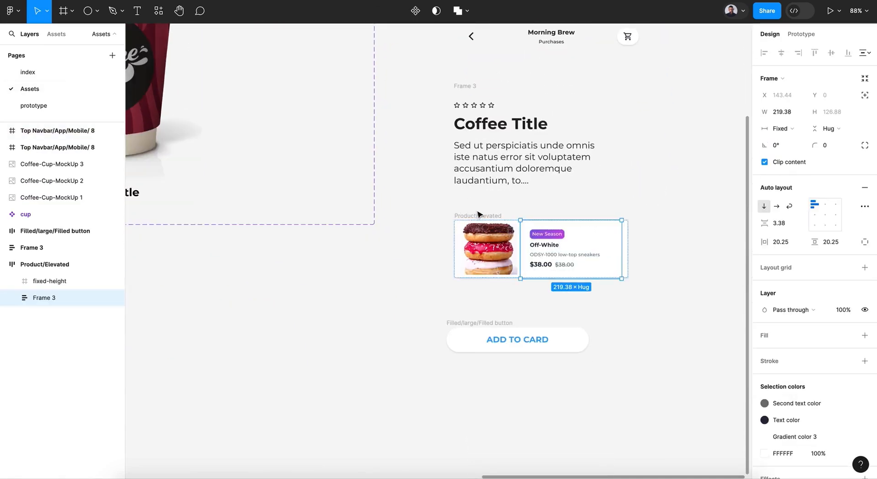
click(480, 216)
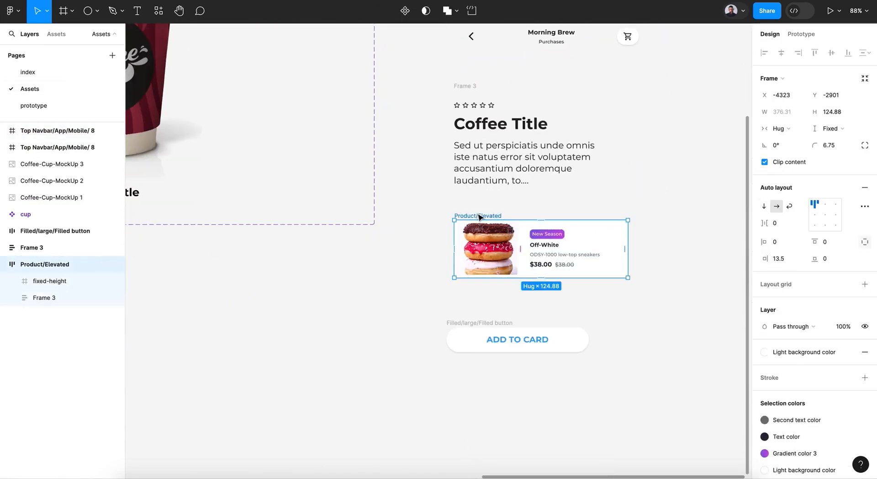
Step: Paste the product card into the iPhone 14 & 15 Pro Max - 1 frame and stack three copies below the cup, starting at X 27, Y 550
click(61, 104)
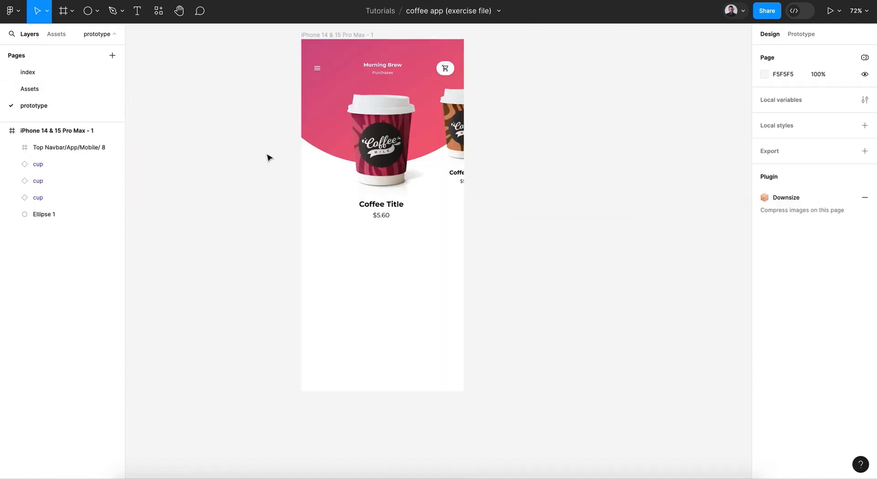
click(316, 35)
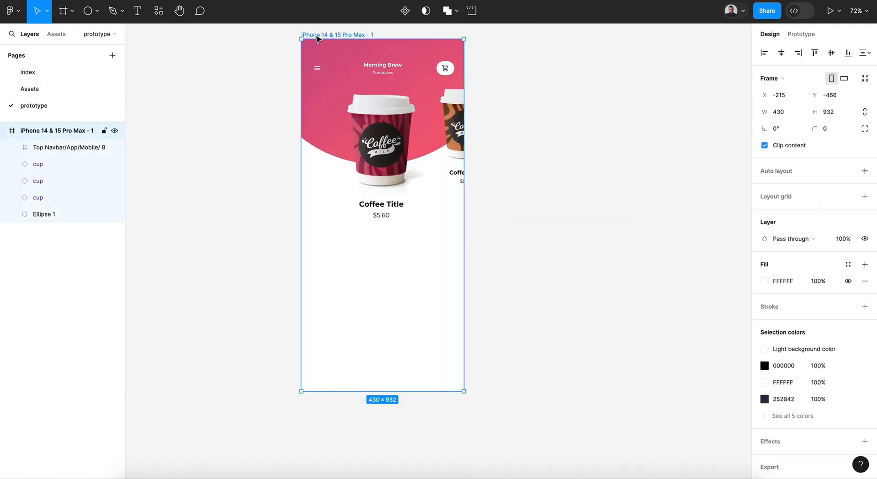
key(ctrl+v)
drag(425, 208, 417, 371)
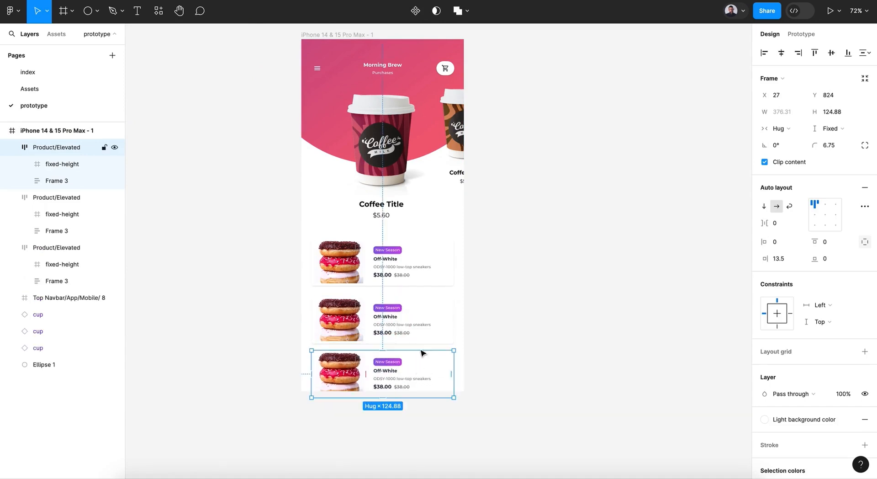
shift+click(428, 305)
drag(427, 274, 427, 280)
click(350, 271)
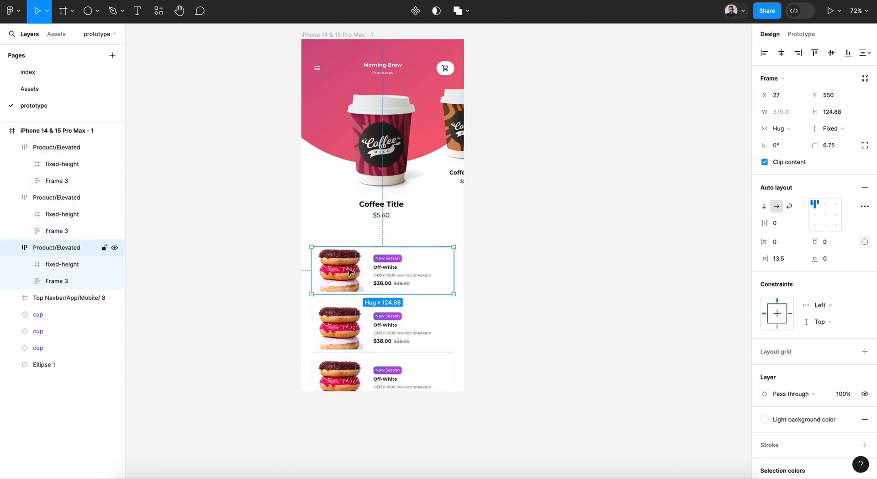
click(350, 272)
click(350, 331)
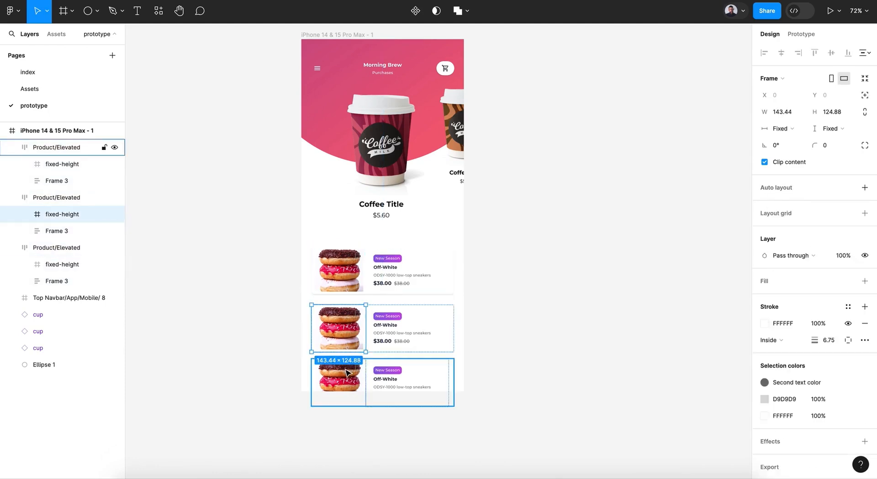
click(349, 371)
click(527, 340)
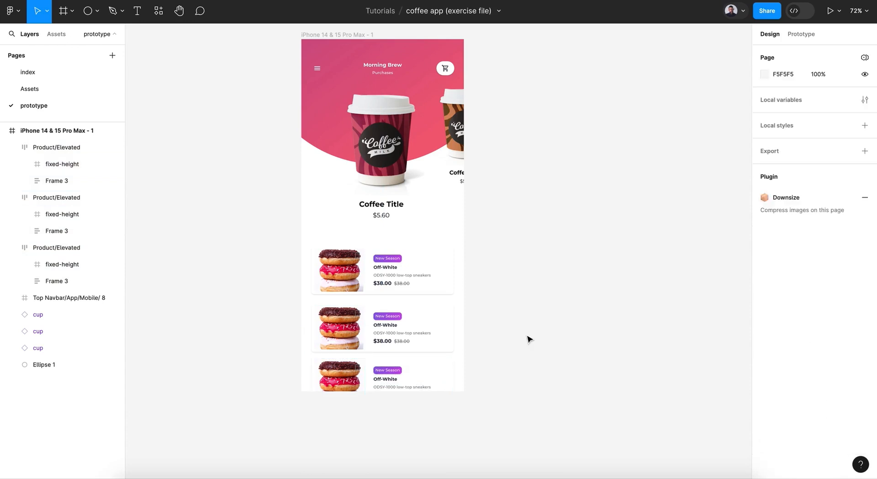
Step: Duplicate the iPhone 14 & 15 Pro Max - 1 frame so a second copy of the screen stands beside it
scroll(527, 338, up, 2)
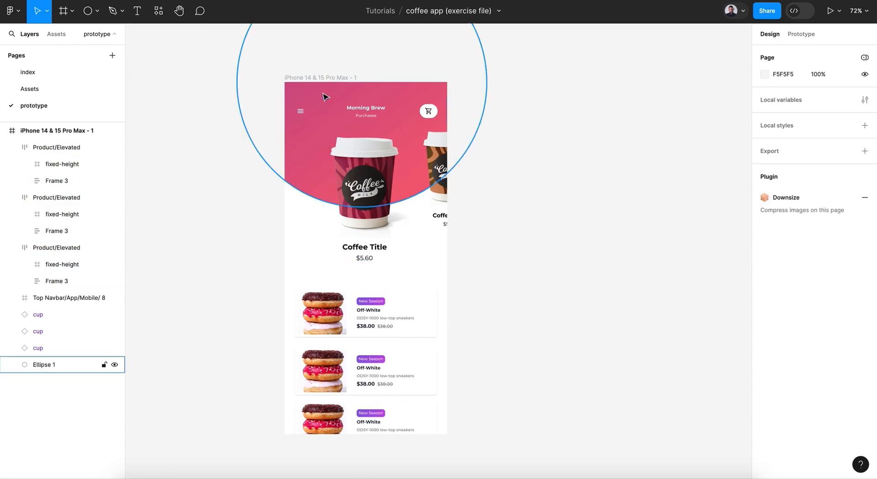
click(317, 79)
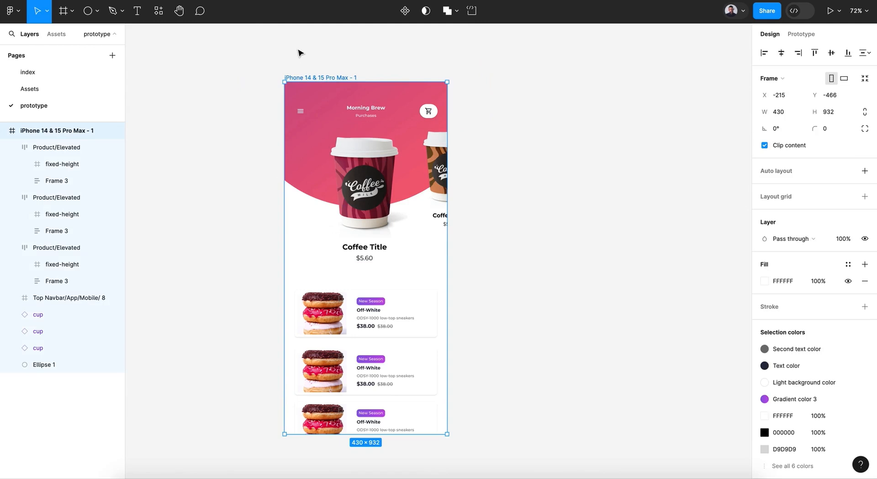
key(ctrl+d)
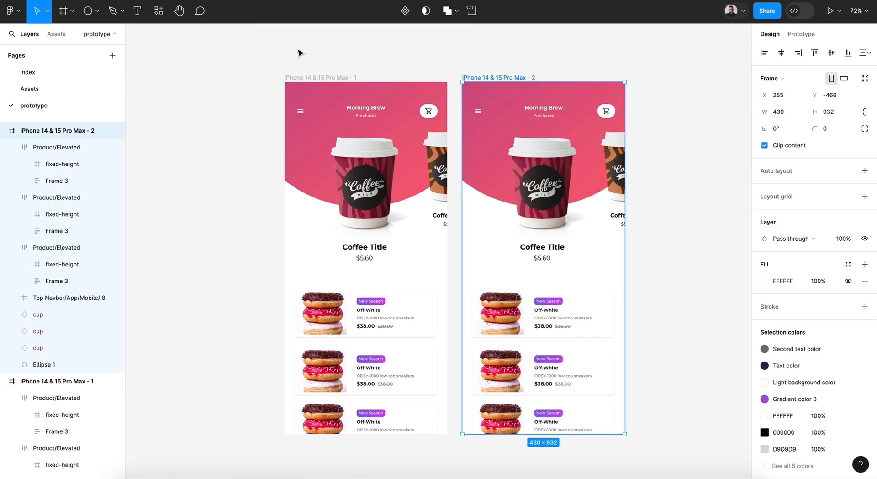
scroll(480, 123, right, 4)
scroll(480, 124, down, 1)
Step: Shift all three cups in the iPhone 14 & 15 Pro Max - 2 frame 220 px to the left, centring the brown cup
click(464, 153)
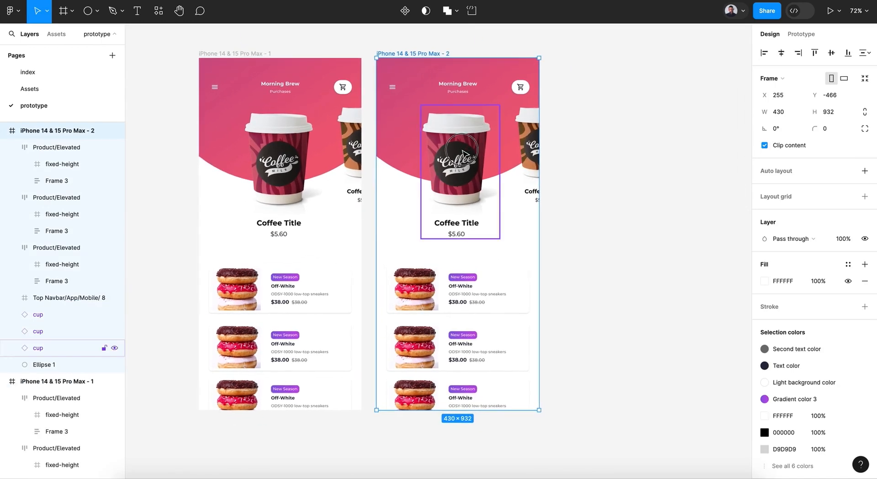
shift+click(47, 319)
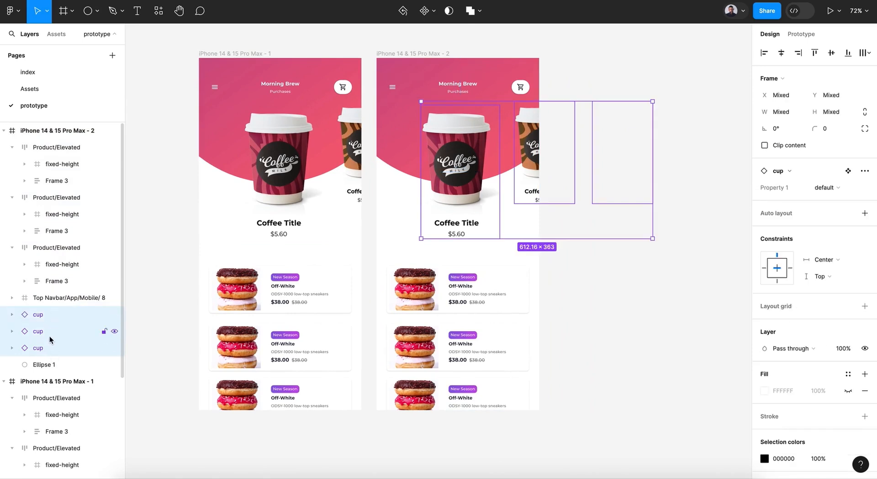
key(shift+Left)
key(shift+Left)
key(shift+Left)
key(shift+Left)
key(shift+Left)
key(shift+Left)
key(shift+Left)
key(shift+Left)
key(shift+Left)
key(shift+Left)
key(shift+Left)
key(shift+Left)
key(shift+Left)
key(shift+Left)
key(shift+Left)
key(shift+Left)
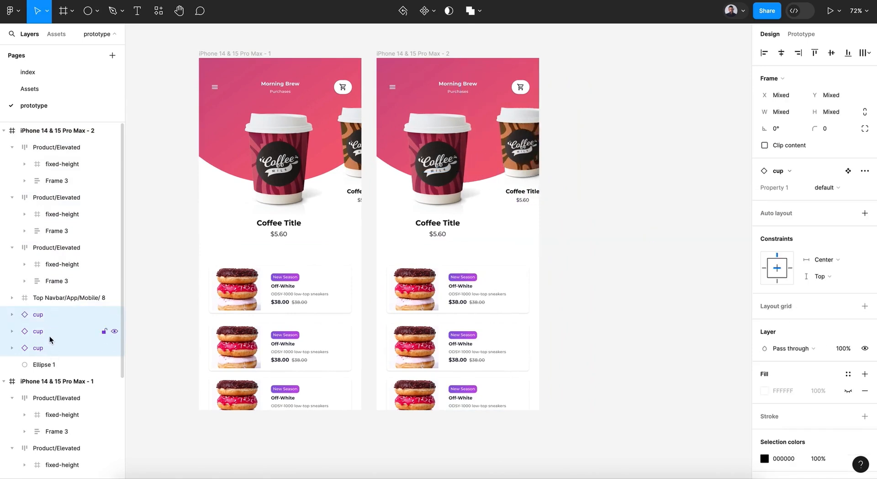
key(shift+Left)
key(shift+Left)
key(shift+Left)
key(shift+Left)
key(shift+Left)
key(shift+Left)
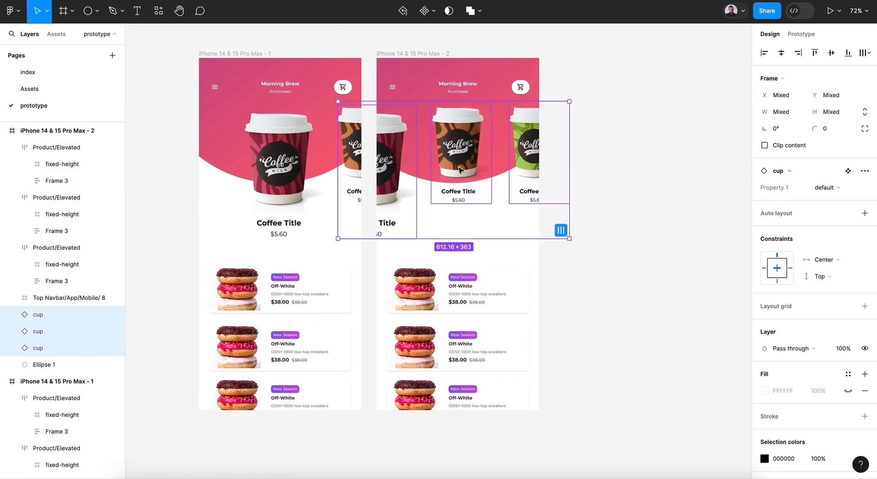
key(shift+Left)
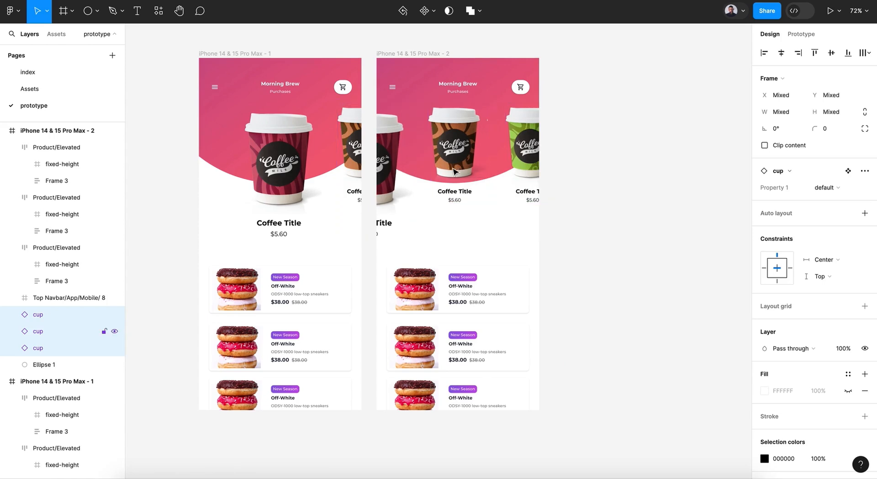
key(shift+Right)
Step: Scale the red cup in the second frame to about 153 × 260 and place it at X -74, Y 120
click(400, 167)
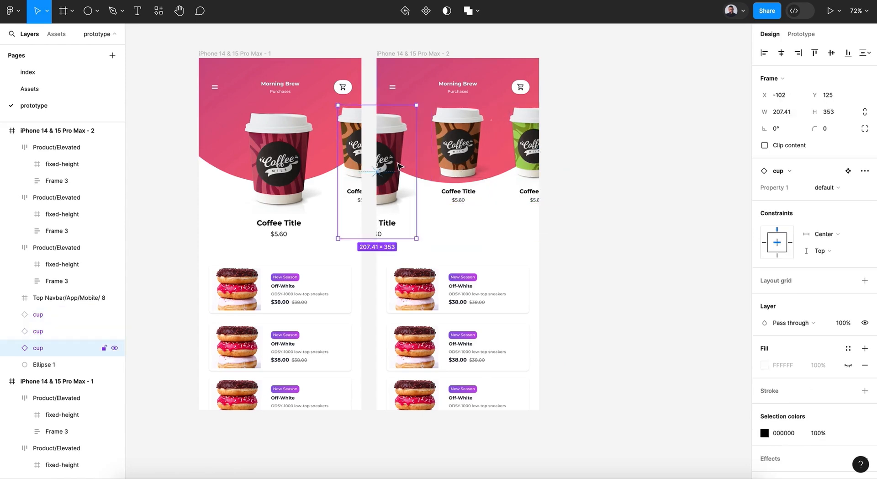
key(k)
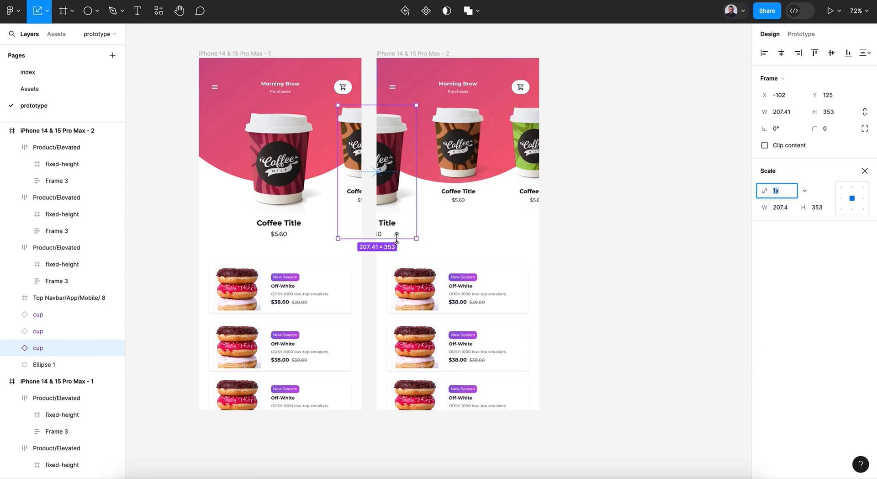
drag(397, 237, 396, 202)
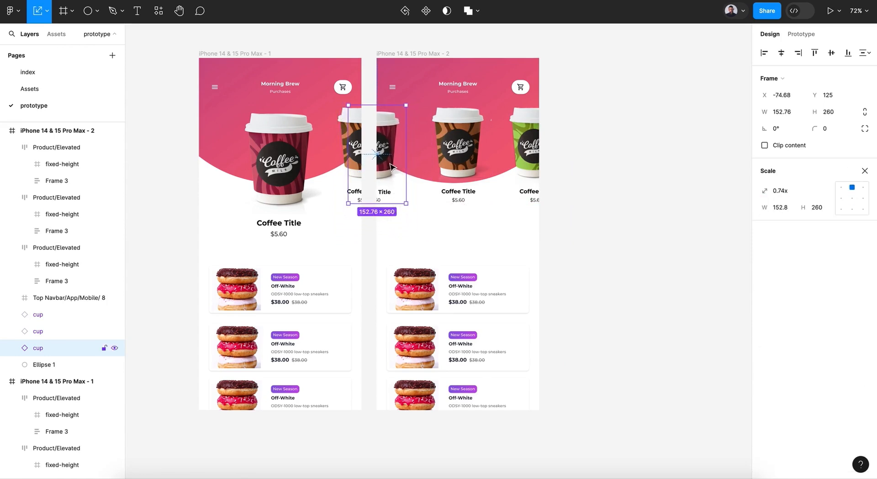
drag(389, 164, 389, 161)
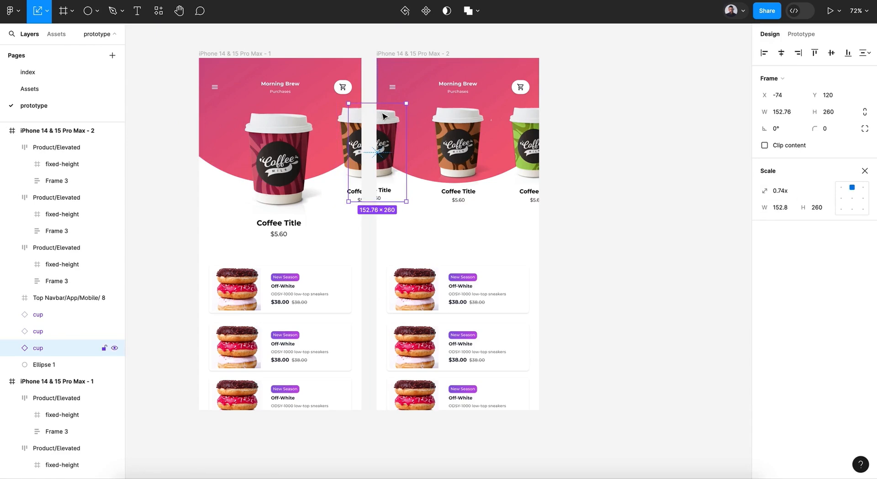
Step: Scale the brown cup in the iPhone 14 & 15 Pro Max - 2 frame to about 208 × 354 and place it at X 124, Y 129
click(532, 163)
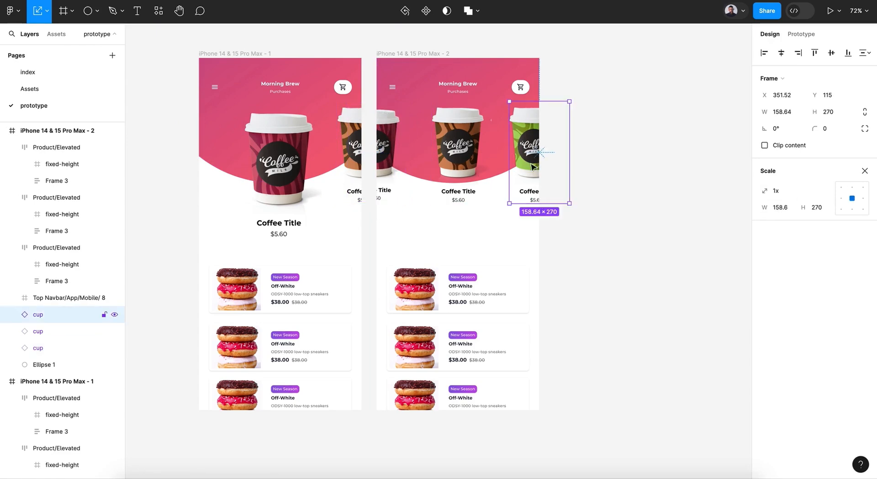
click(464, 151)
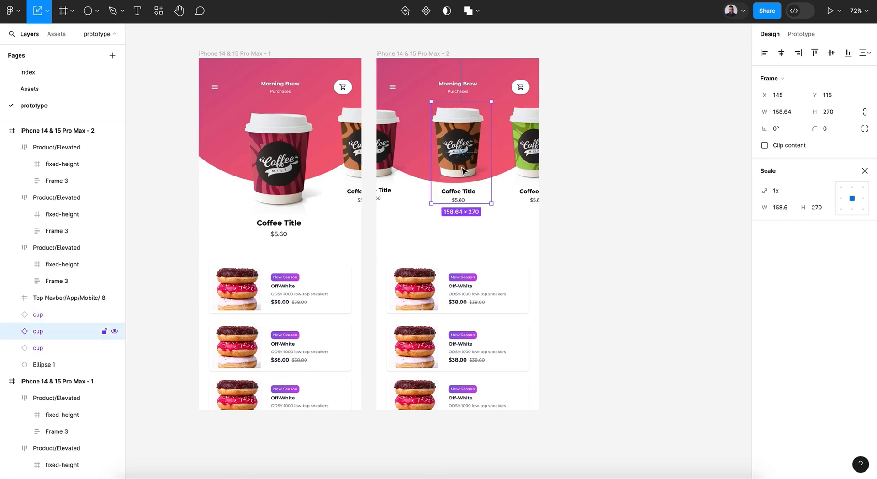
drag(465, 206, 466, 235)
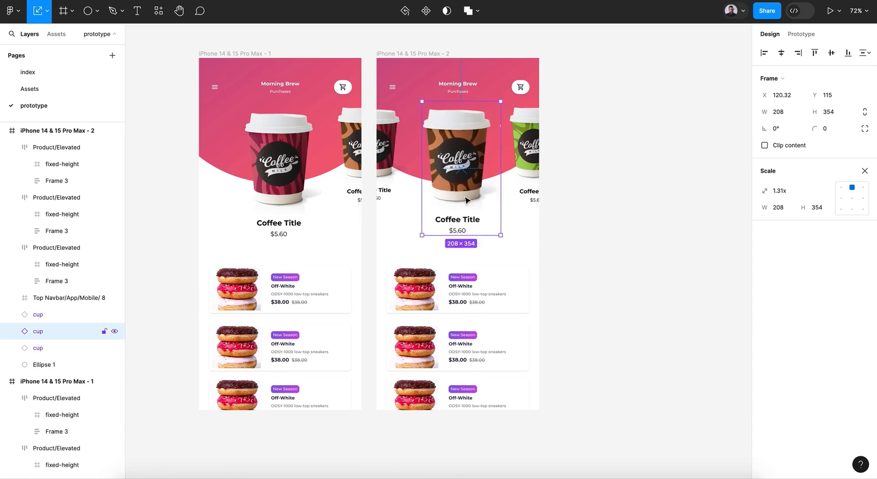
drag(462, 162, 461, 165)
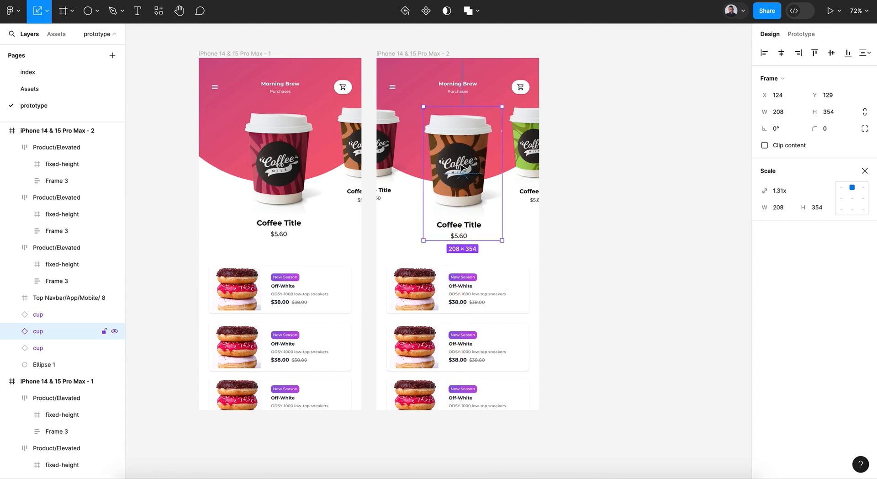
click(636, 237)
Step: Apply a yellow-to-orange gradient from the uiGradients plugin to the header ellipse in the iPhone 14 & 15 Pro Max - 2 frame
scroll(636, 237, right, 2)
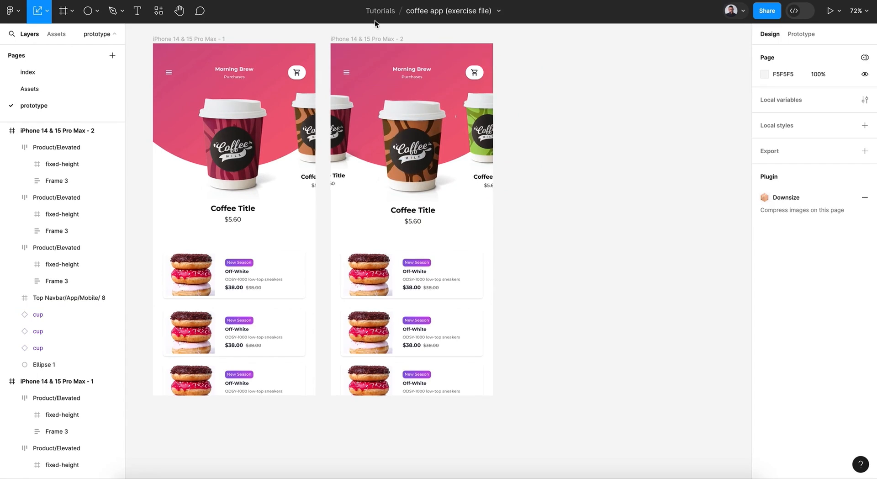
click(372, 107)
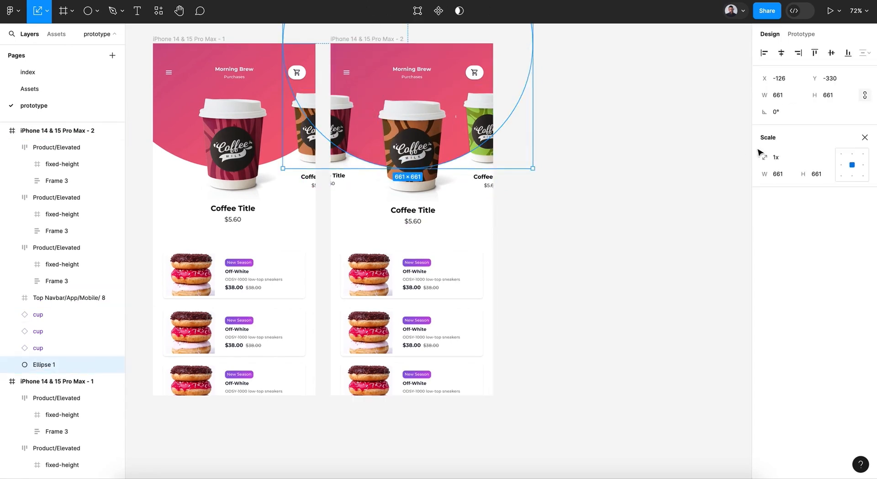
click(865, 138)
click(159, 11)
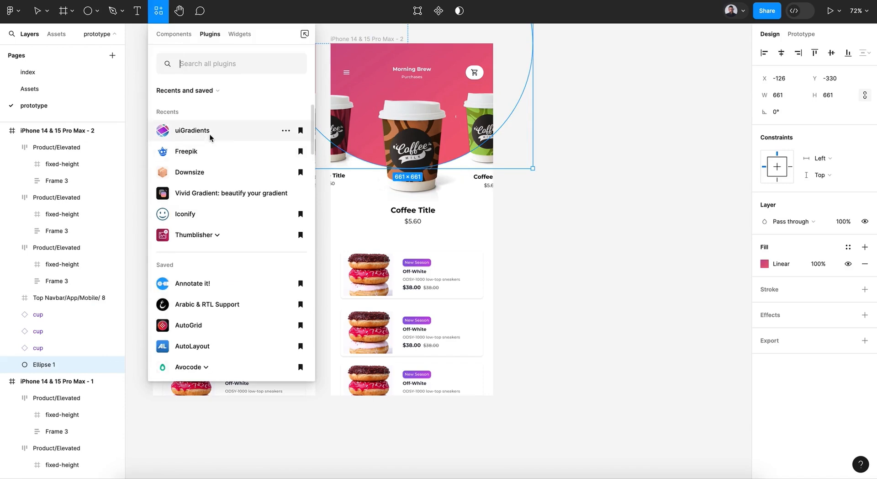
click(209, 132)
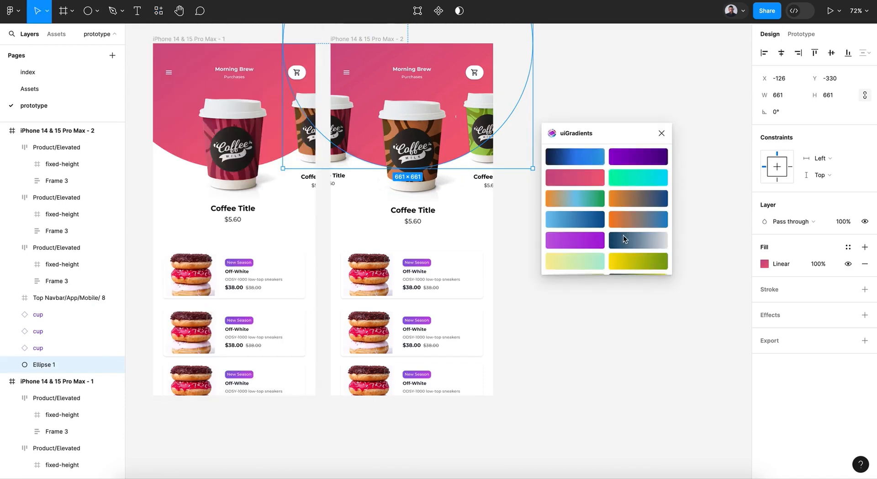
scroll(579, 237, down, 5)
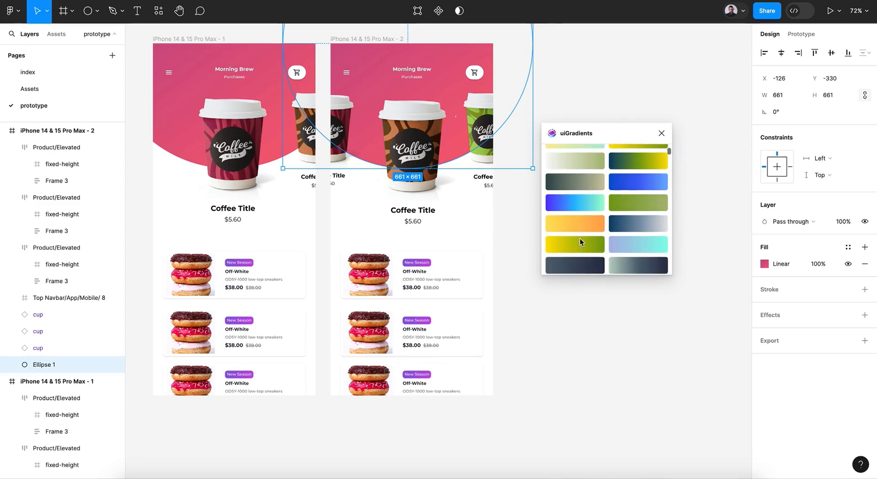
click(580, 228)
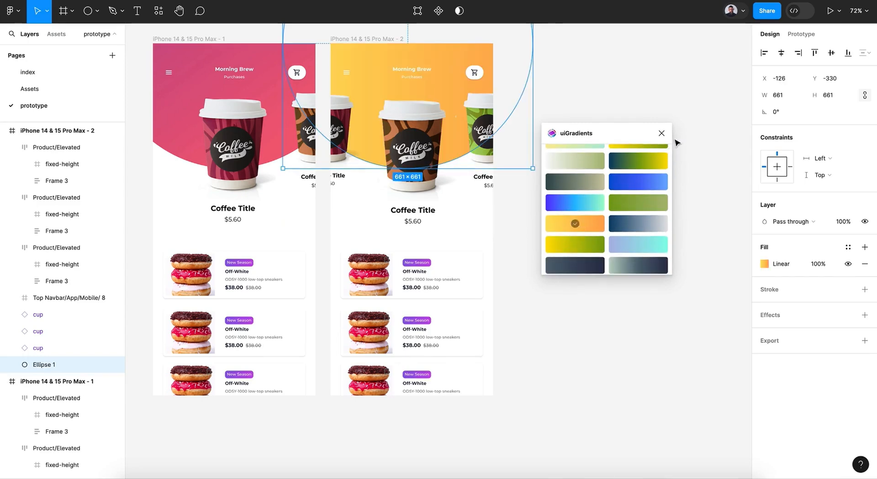
click(661, 133)
click(651, 143)
Step: Duplicate the iPhone 14 & 15 Pro Max - 2 frame so a third screen stands beside it
scroll(651, 143, right, 2)
scroll(652, 143, up, 1)
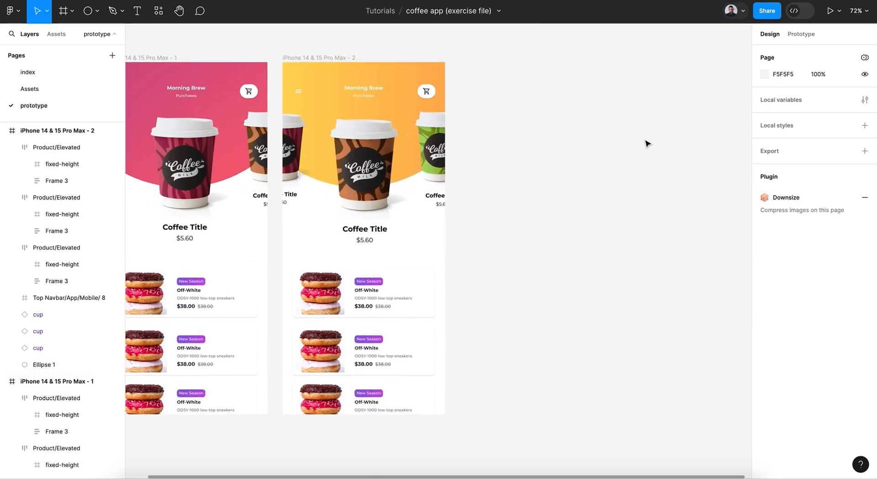
click(351, 58)
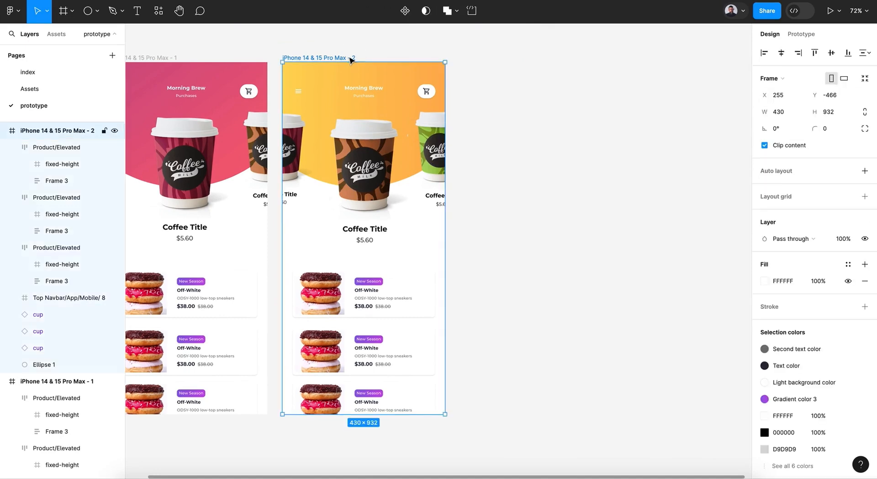
key(ctrl+d)
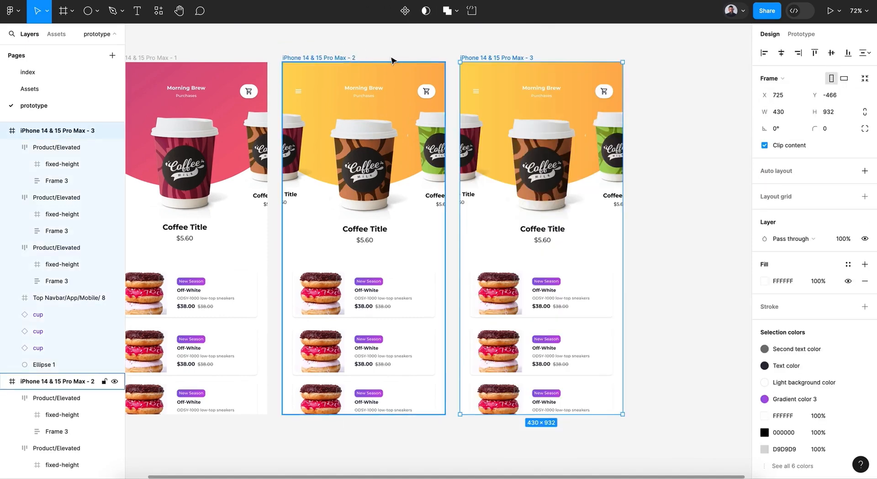
Step: Shift all three cups in the iPhone 14 & 15 Pro Max - 3 frame about 218 px to the left, bringing the green cup near the centre
click(502, 146)
shift+click(475, 147)
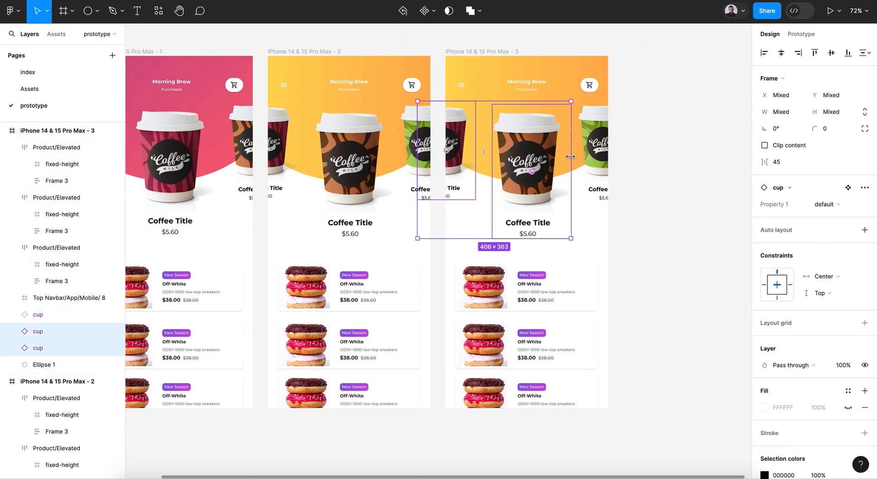
shift+click(45, 316)
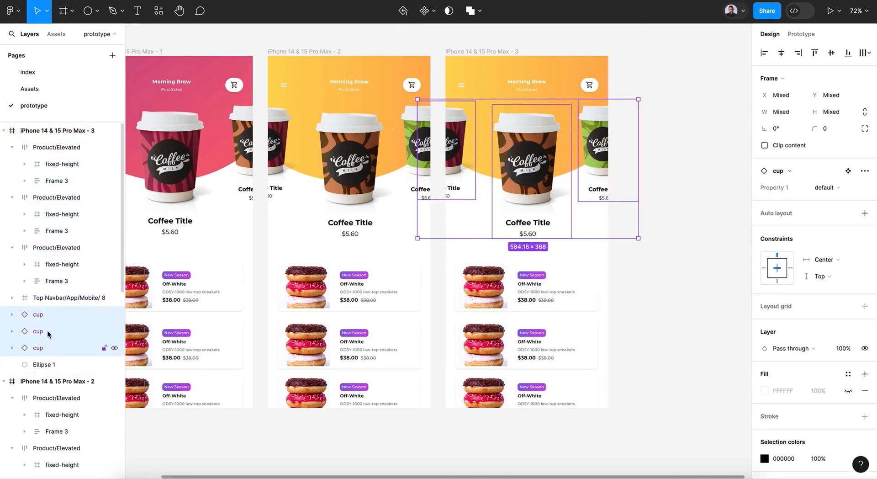
drag(530, 185, 459, 180)
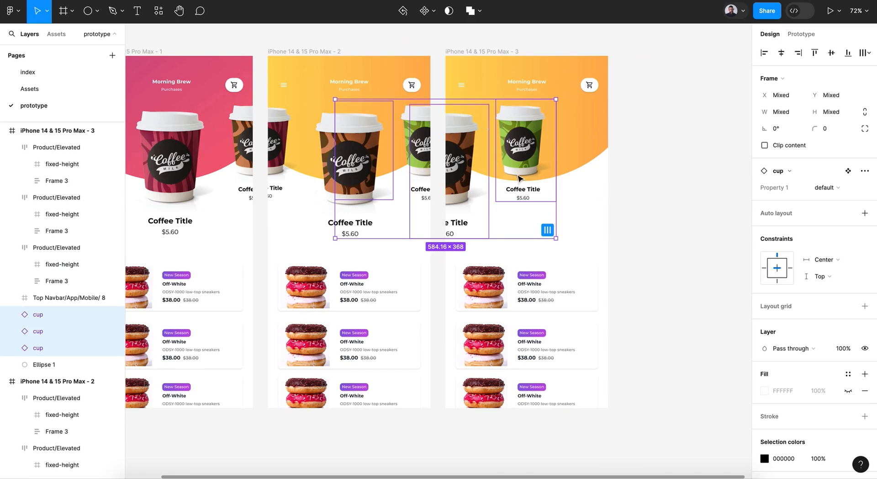
Step: Scale the brown cup in the third frame to about 156 × 265 and place it at about X -65, Y 115
click(459, 179)
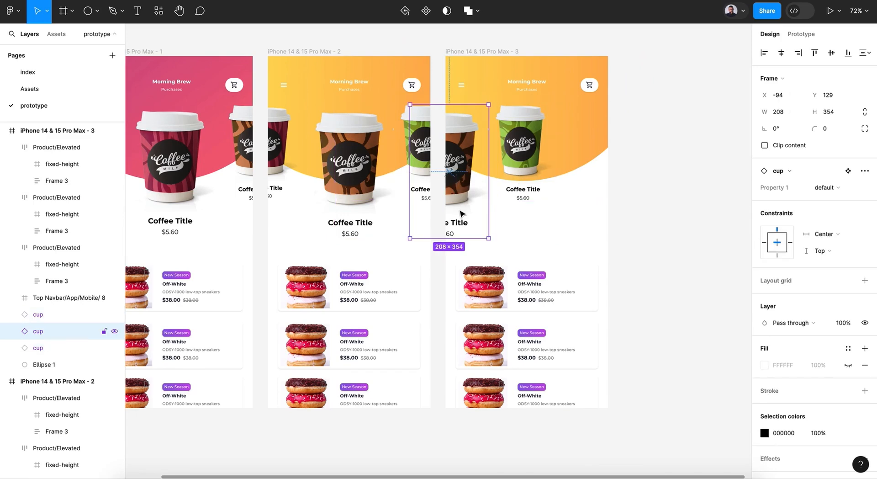
key(k)
drag(450, 238, 454, 201)
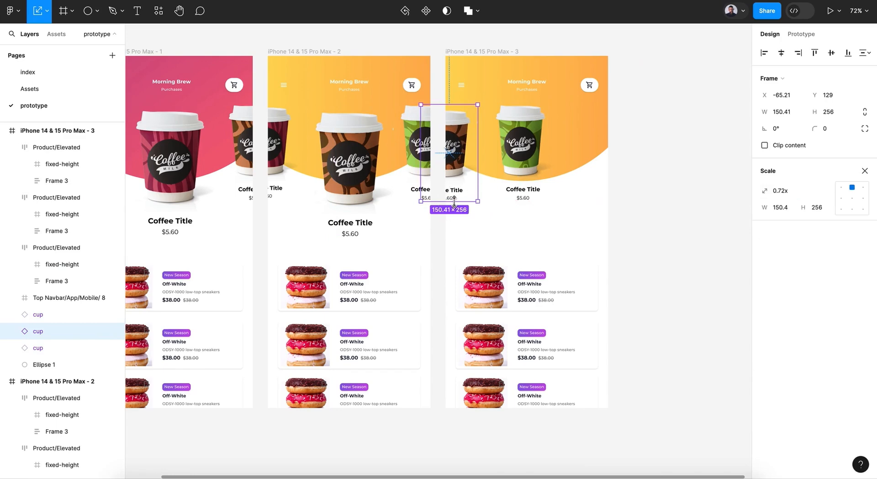
drag(462, 148, 462, 143)
drag(440, 196, 437, 199)
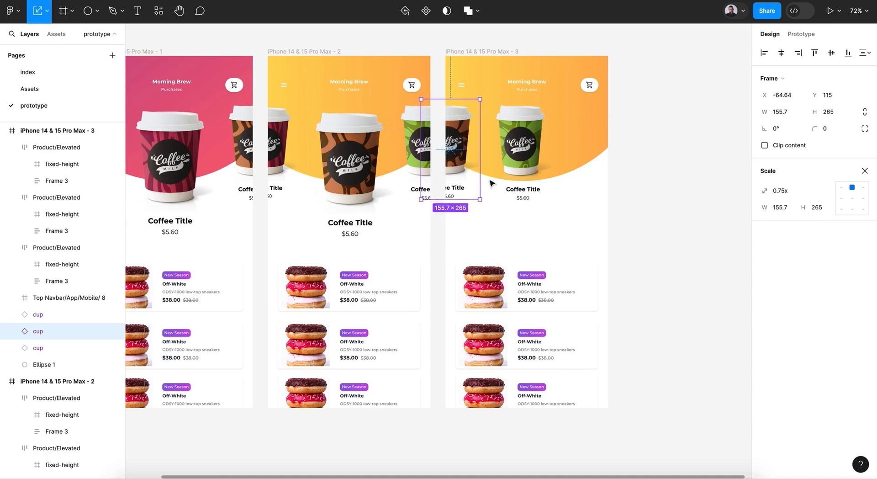
Step: Scale the green cup in the third frame to about 214 × 365 and place it at X 123, Y 120
click(516, 166)
drag(525, 201, 526, 237)
drag(524, 167, 529, 166)
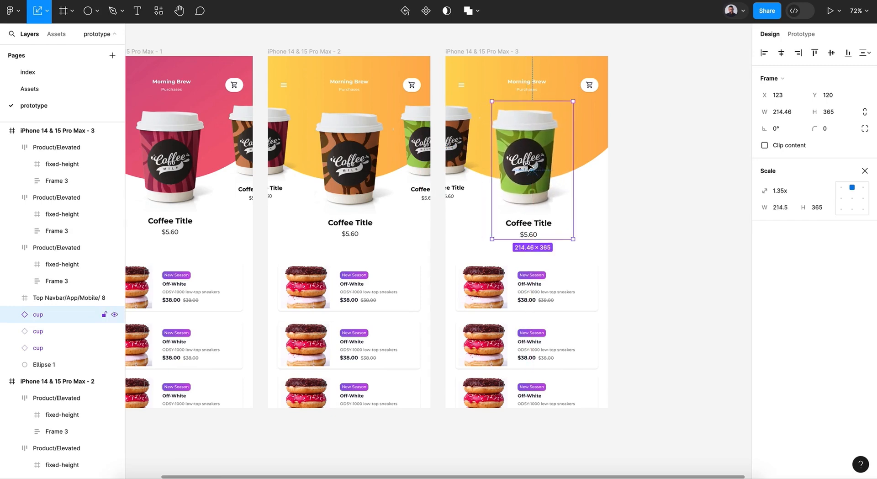
click(651, 207)
Step: Spread the three iPhone 14 & 15 Pro Max frames evenly apart in a row, with about 325 px between them
scroll(652, 207, down, 3)
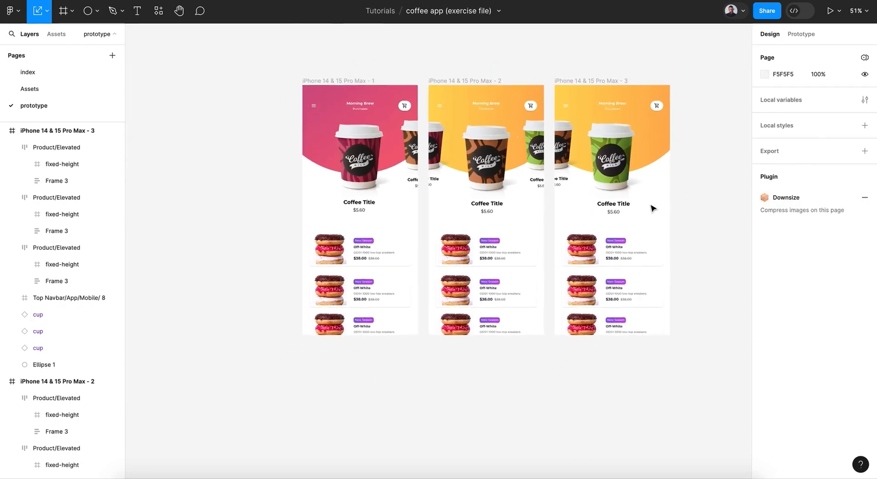
scroll(652, 207, right, 3)
scroll(652, 207, down, 2)
drag(227, 38, 640, 337)
drag(768, 167, 190, 169)
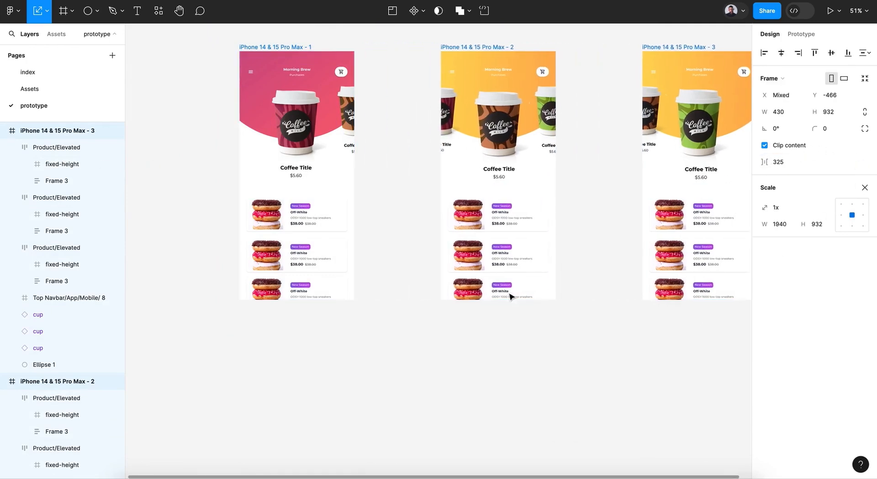
click(421, 354)
scroll(420, 354, right, 3)
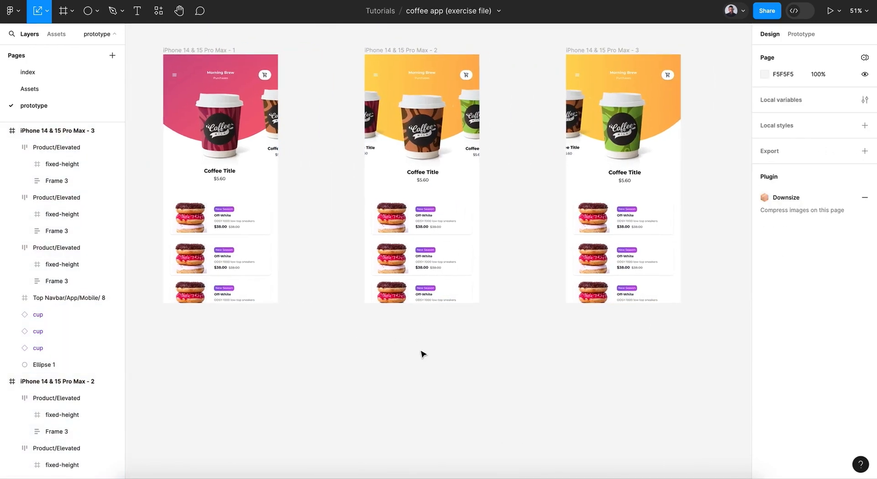
scroll(421, 355, up, 2)
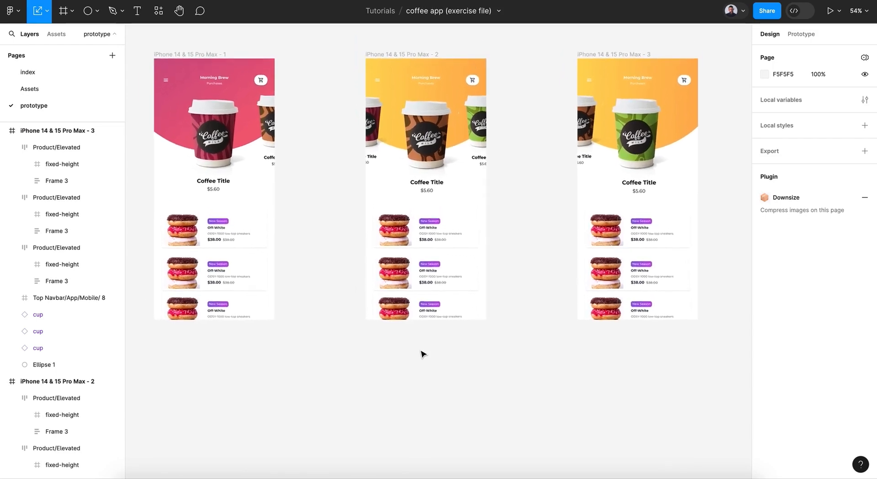
Step: Link the red cup in the first frame to iPhone 14 & 15 Pro Max - 2 with an On drag, Smart animate, Gentle 800ms interaction
click(801, 38)
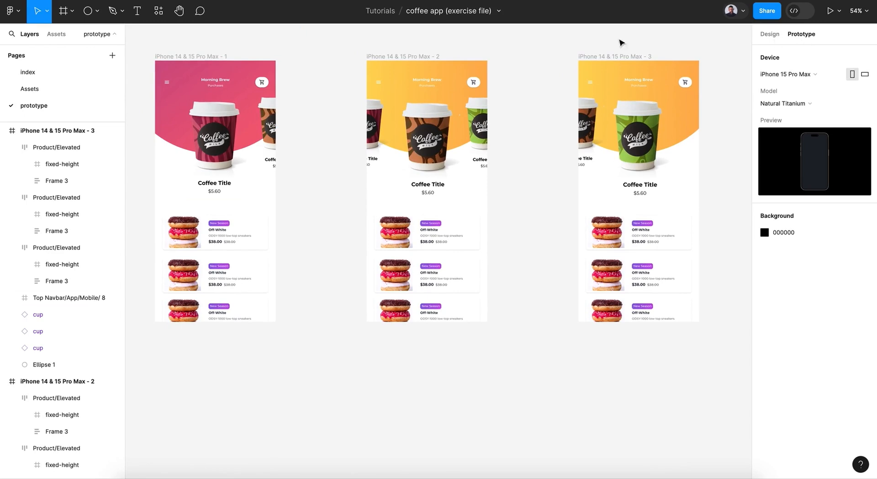
click(208, 57)
click(216, 151)
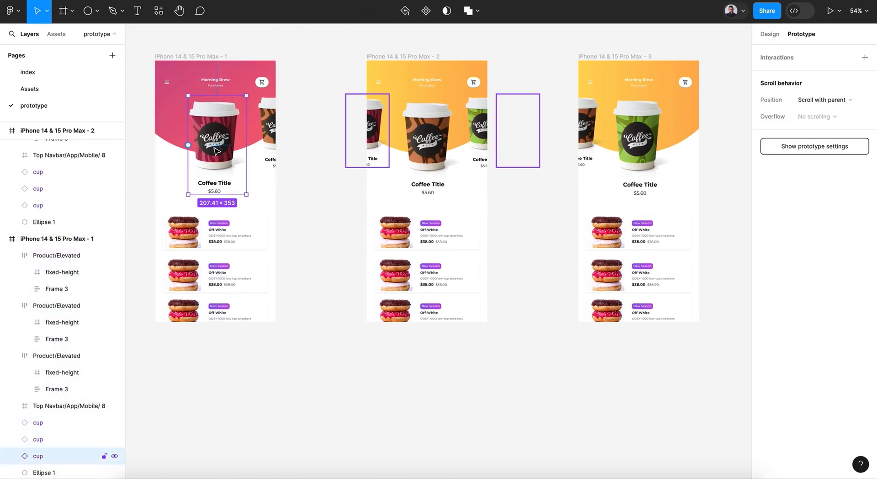
drag(247, 145, 382, 185)
click(323, 217)
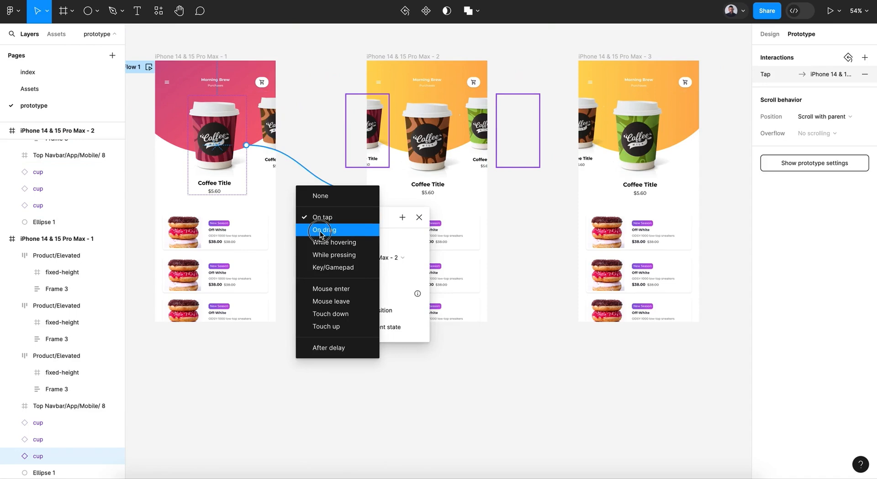
click(322, 234)
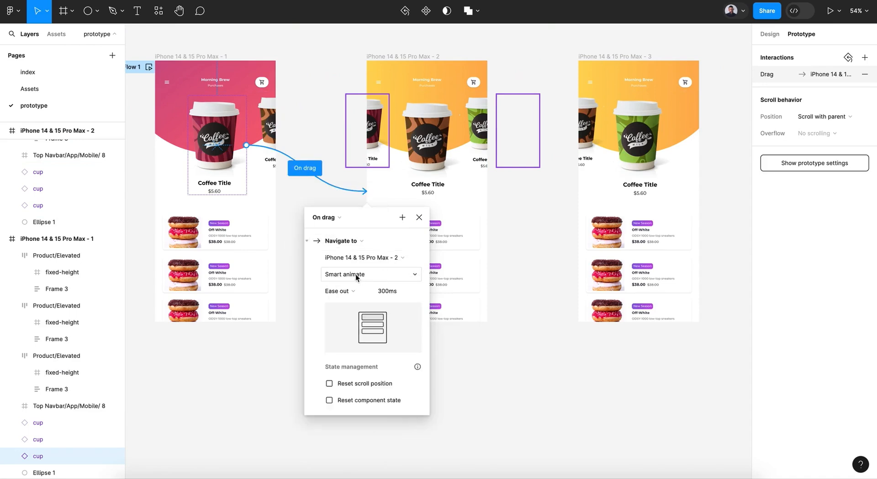
click(354, 290)
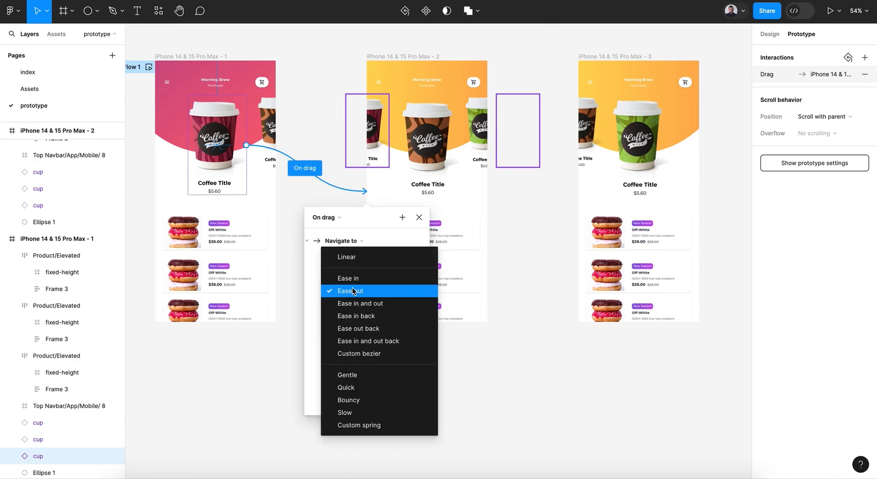
click(366, 375)
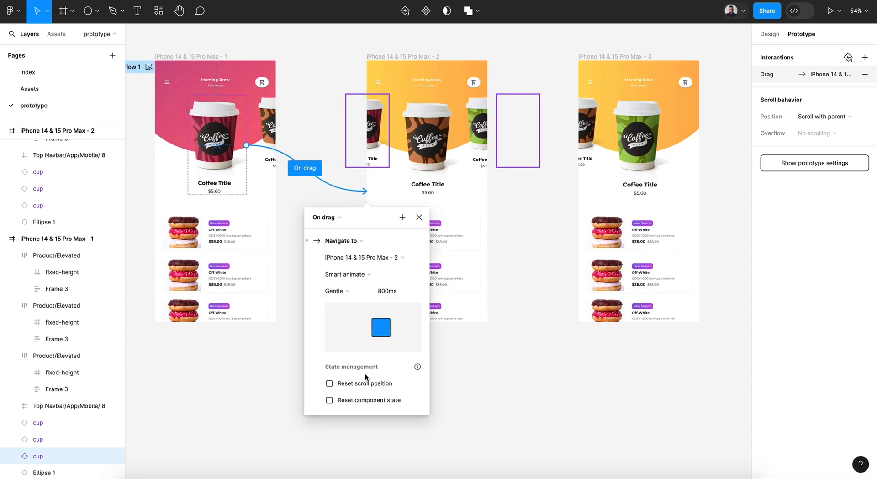
click(419, 219)
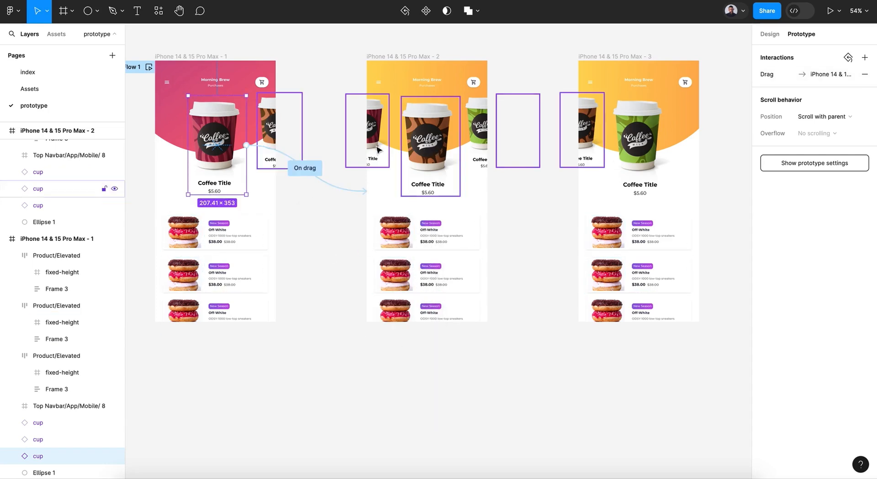
Step: Link the brown cup in the second frame to iPhone 14 & 15 Pro Max - 3 with an On drag, Smart animate, Gentle 800ms interaction
click(439, 154)
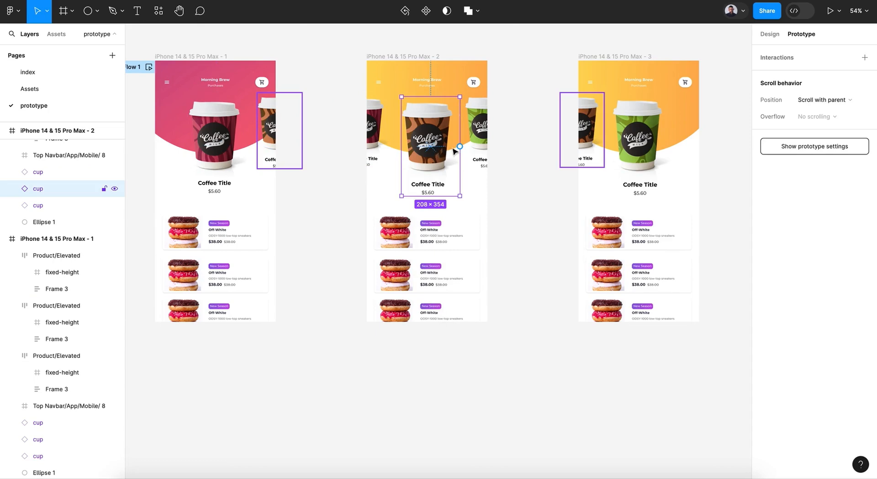
drag(459, 147, 584, 192)
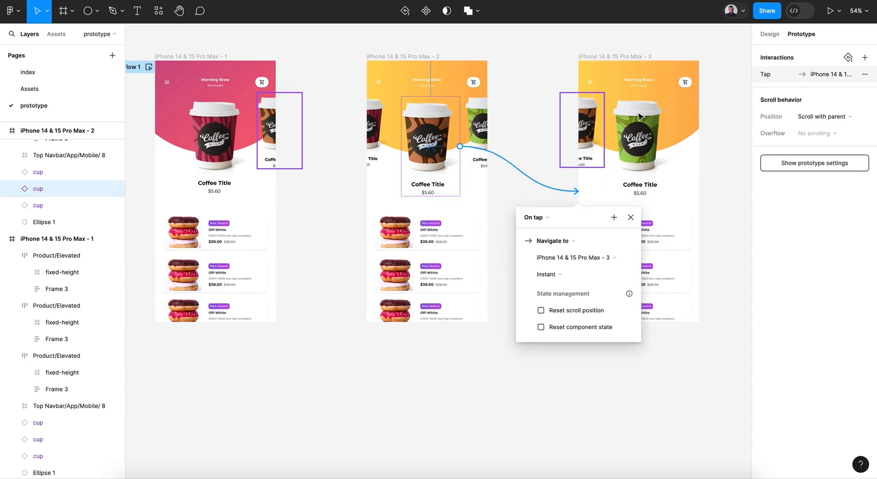
click(549, 218)
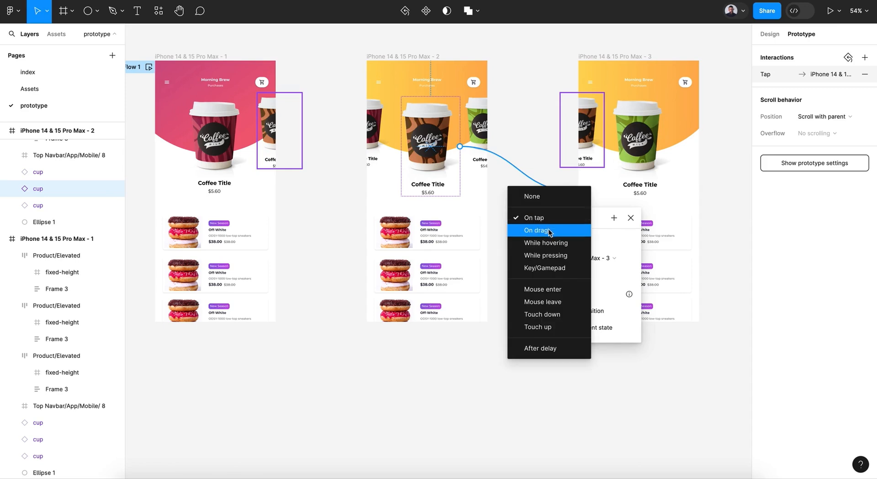
click(547, 232)
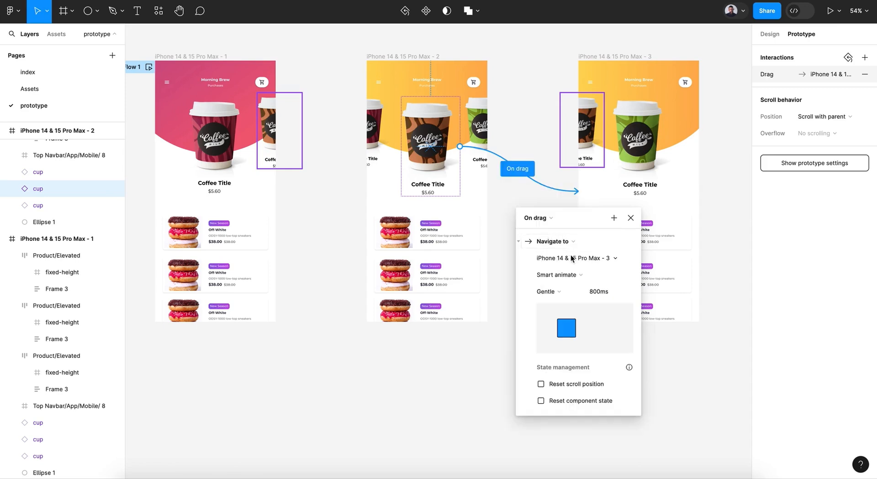
Step: Link the brown cup in the second frame back to iPhone 14 & 15 Pro Max - 1 with an On drag, Smart animate, Gentle 800ms interaction
click(630, 218)
click(423, 145)
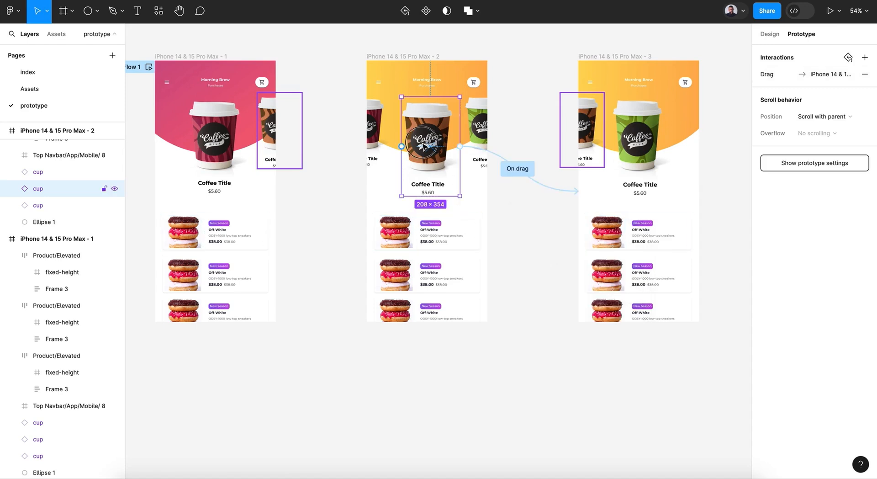
drag(402, 147, 268, 215)
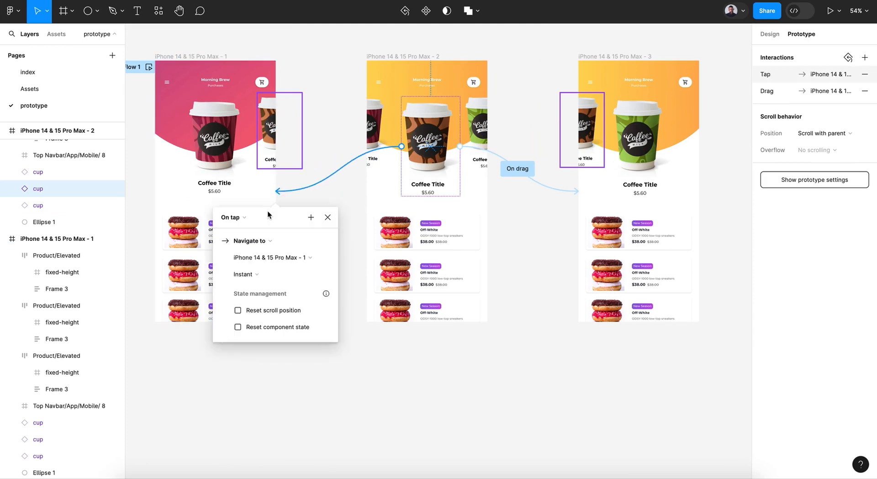
click(228, 218)
click(230, 229)
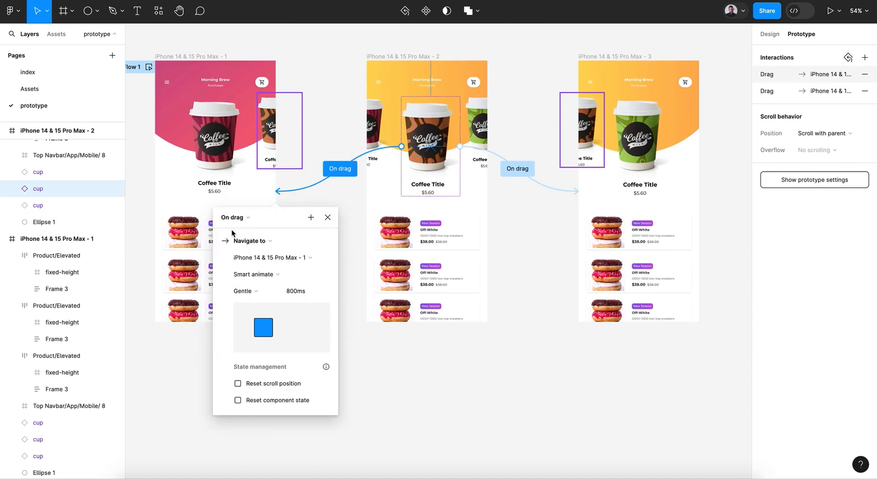
click(333, 219)
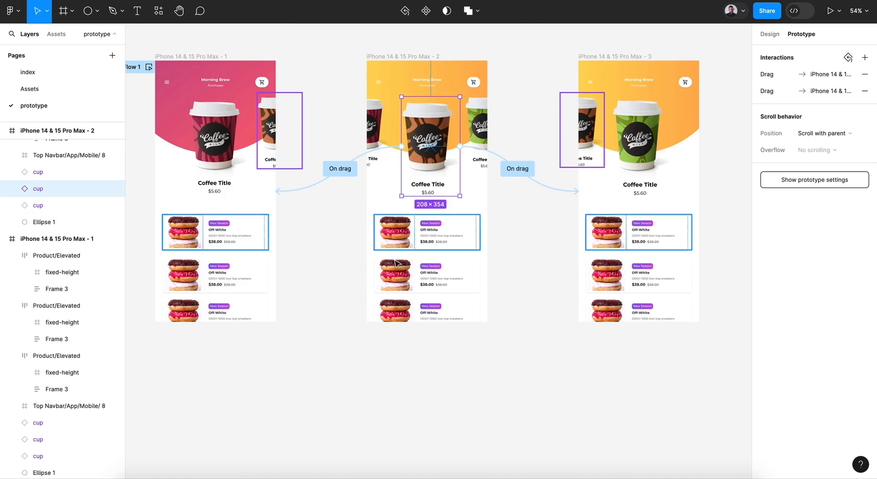
Step: Link the green cup in the third frame back to iPhone 14 & 15 Pro Max - 2 with an On drag, Smart animate, Gentle 800ms interaction
click(630, 171)
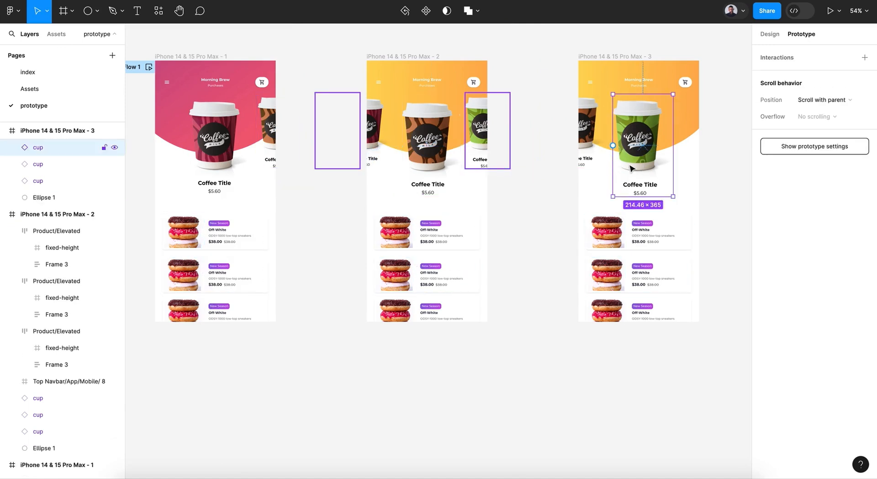
drag(613, 145, 450, 196)
click(450, 215)
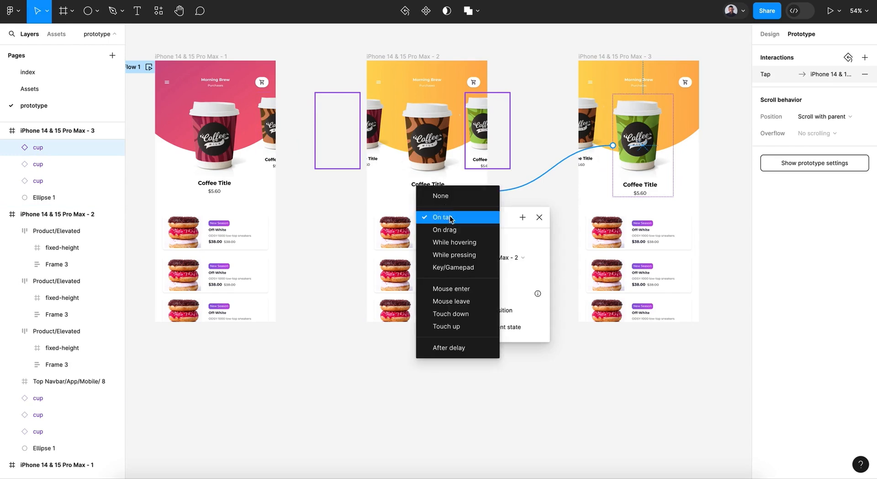
click(452, 229)
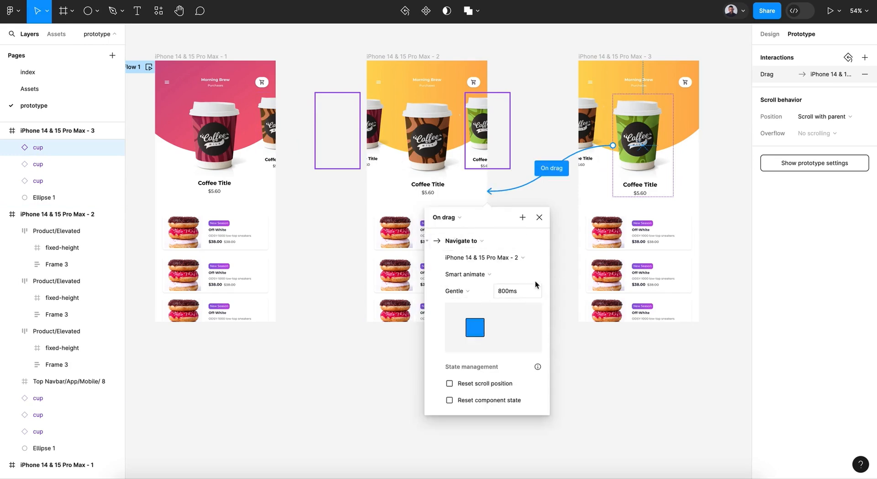
click(539, 217)
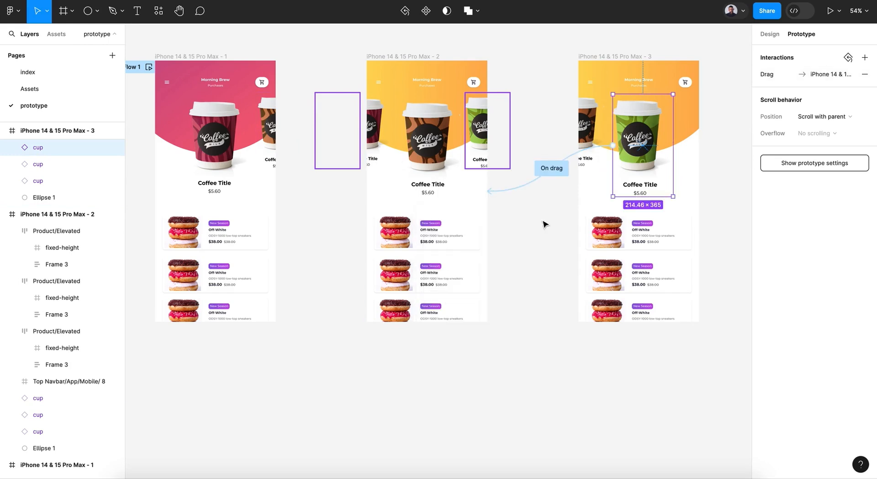
click(531, 264)
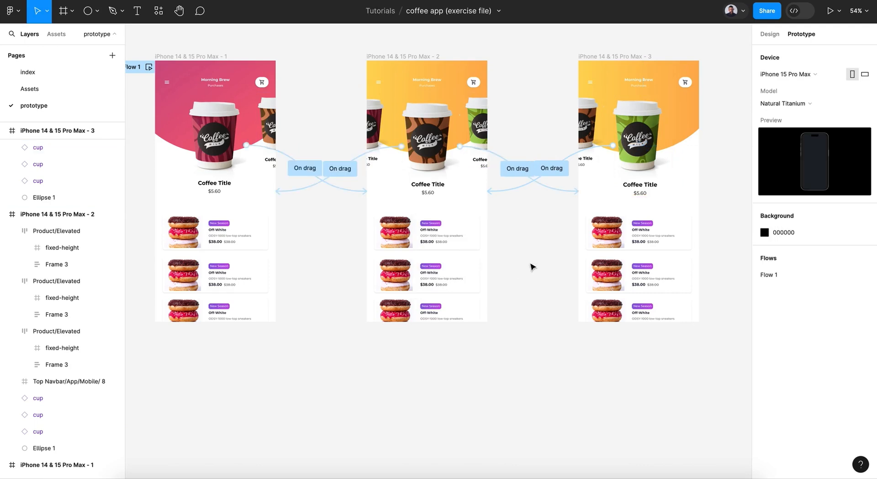
Step: Preview Flow 1 and swipe the cups back and forth to test the carousel transitions
click(148, 67)
drag(230, 45, 316, 39)
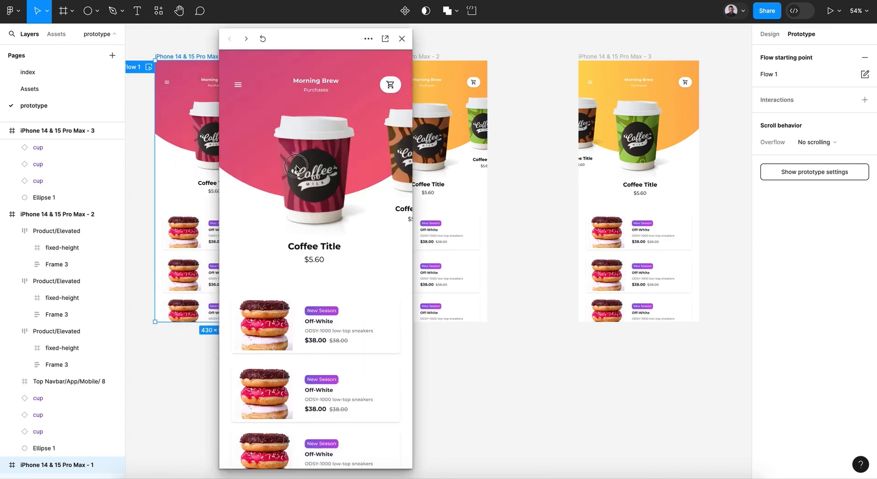
drag(297, 165, 239, 164)
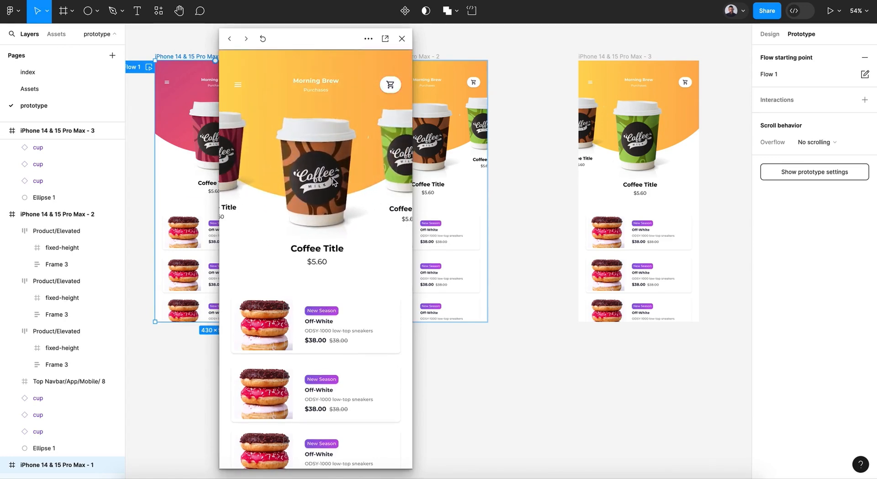
drag(335, 184, 369, 191)
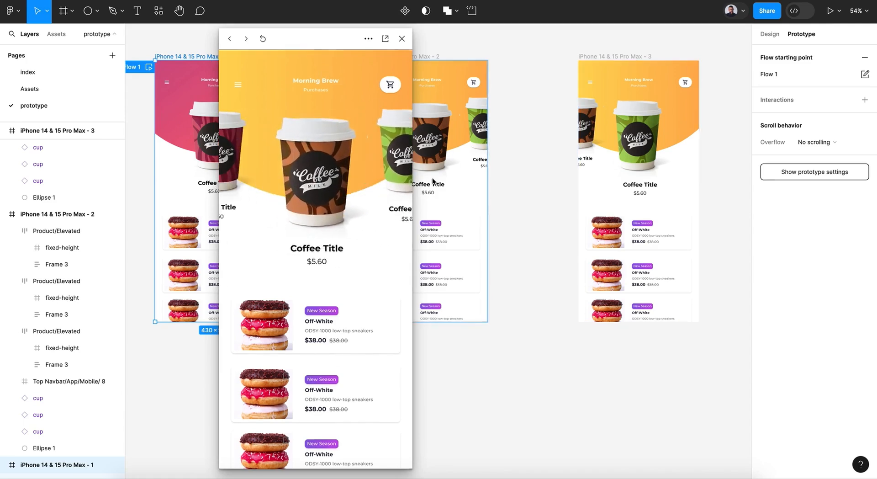
Step: Apply the green-to-cyan uiGradients preset to the background ellipse in the third frame
click(629, 95)
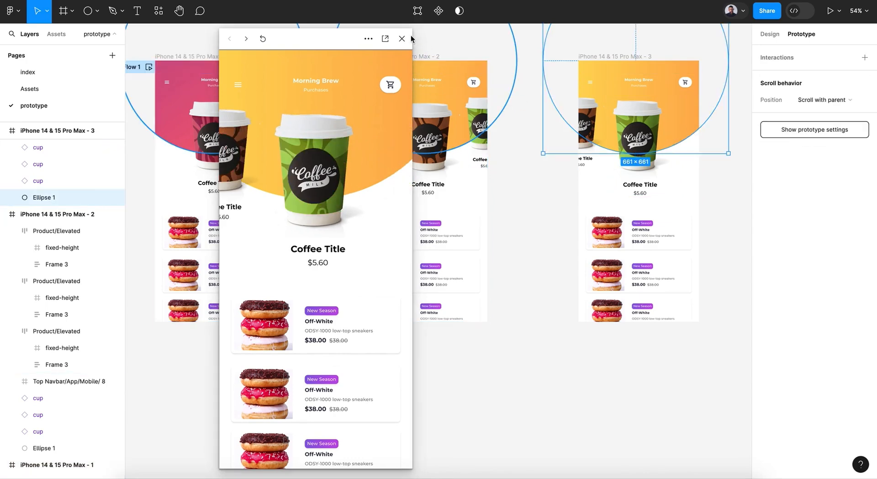
click(402, 38)
click(165, 12)
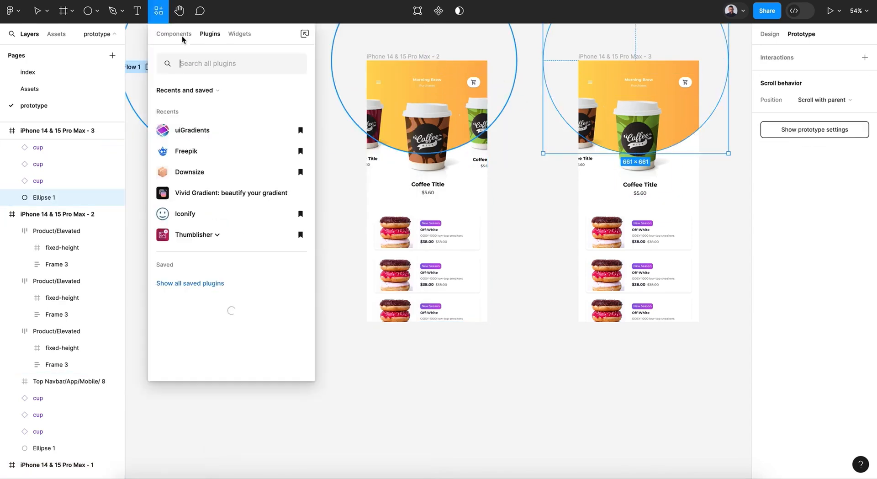
click(212, 129)
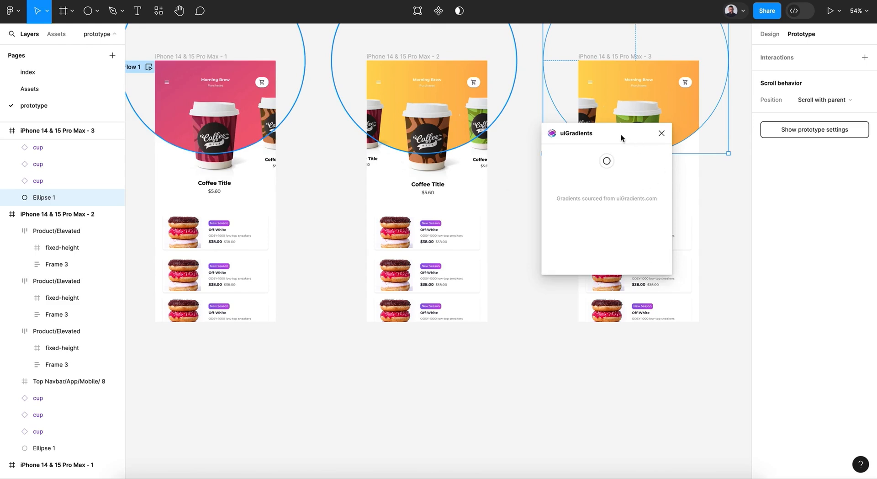
drag(589, 137, 460, 149)
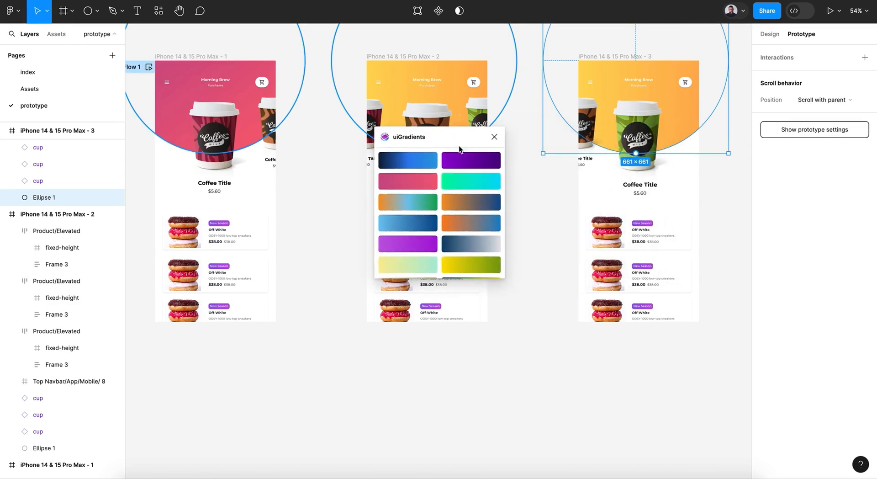
click(477, 180)
click(494, 137)
click(540, 194)
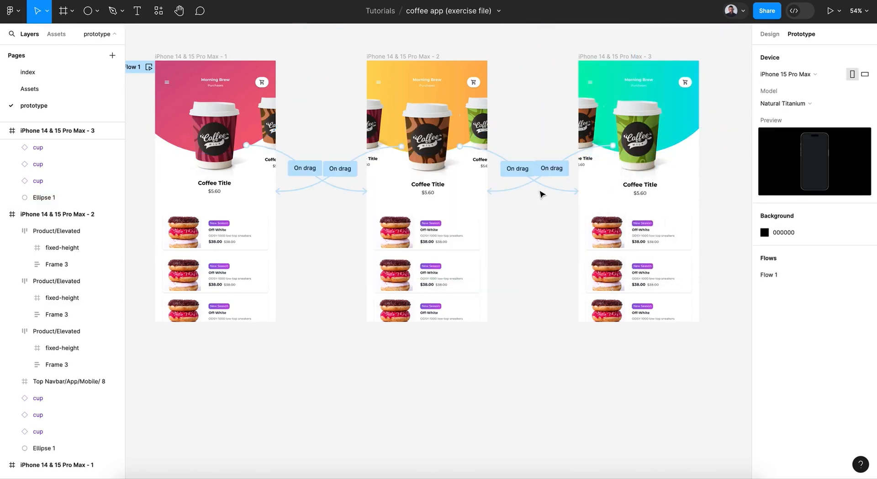
Step: Preview Flow 1 again, swiping through the cups to check the background colour transitions, and close the preview
click(149, 68)
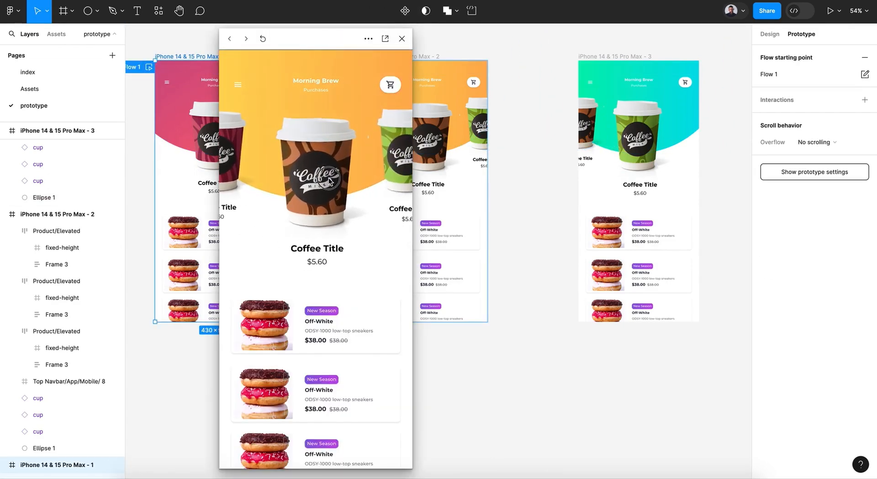
drag(228, 168, 272, 189)
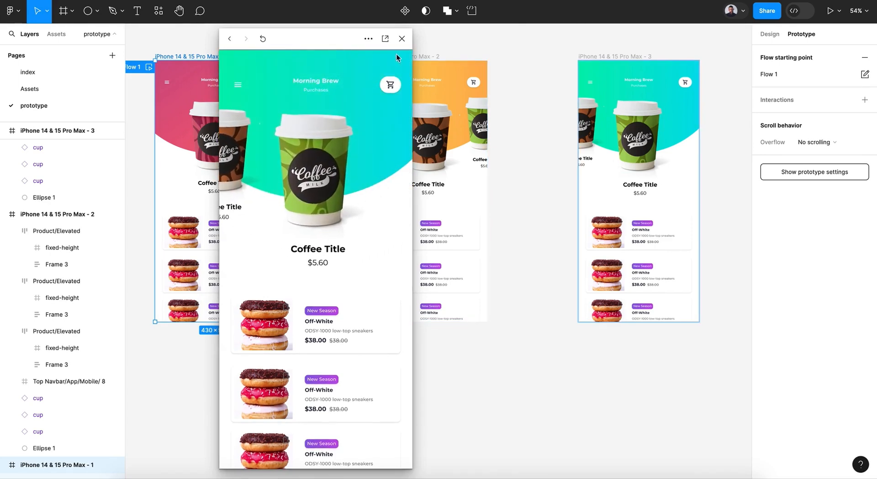
click(401, 39)
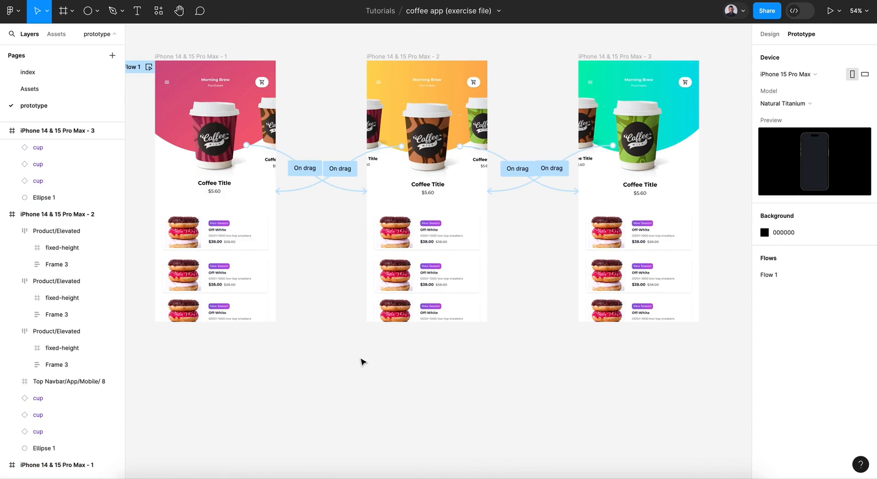
Step: Duplicate the iPhone 14 & 15 Pro Max - 1 frame and place the copy below the row of frames, slightly left of the original
click(769, 34)
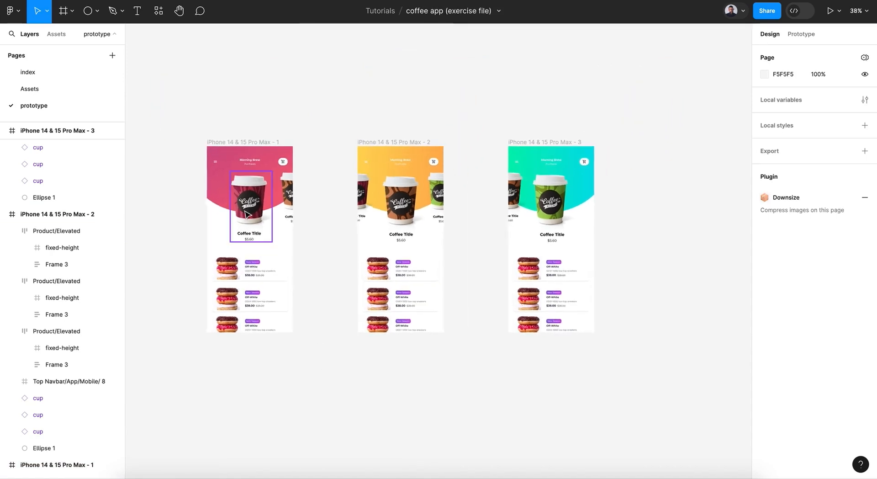
scroll(323, 278, down, 3)
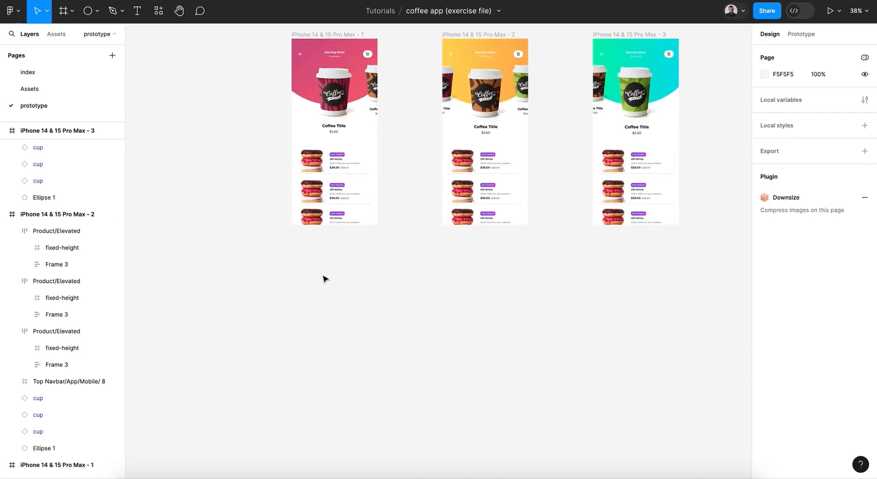
click(318, 37)
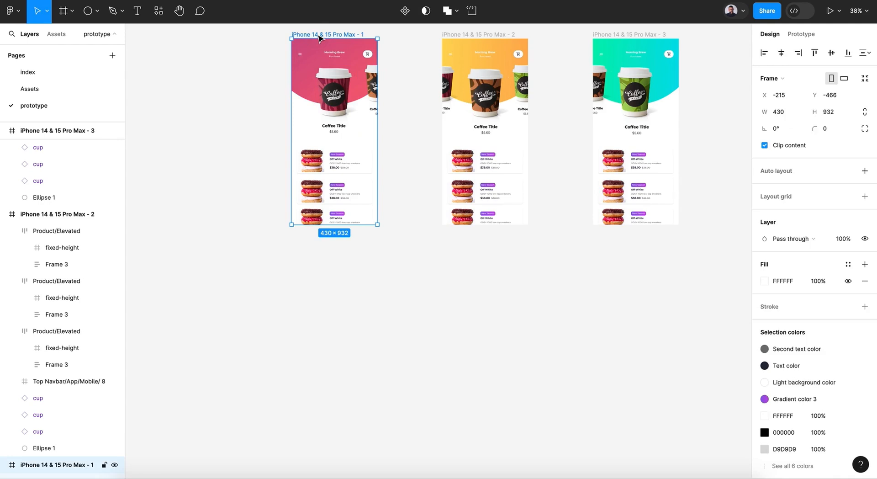
key(ctrl+d)
drag(711, 38, 250, 264)
Step: Remove the On drag interaction from the red cup in the duplicated frame, iPhone 14 & 15 Pro Max - 4
click(801, 34)
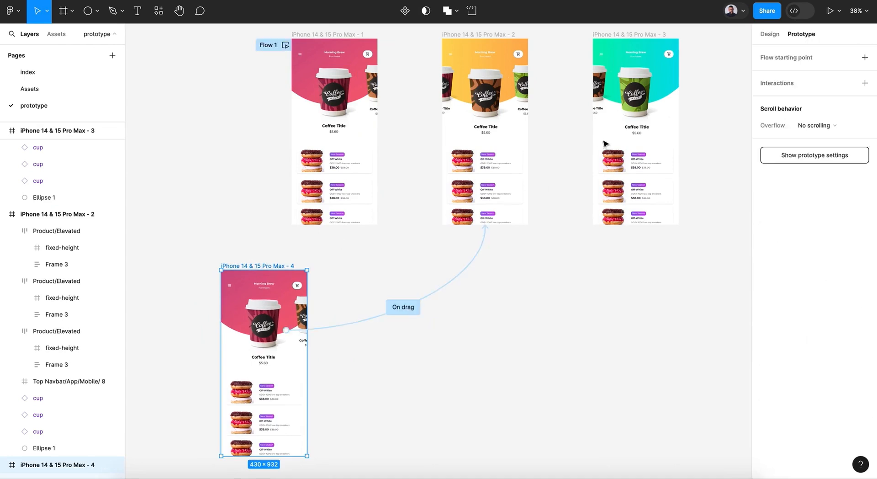
click(439, 289)
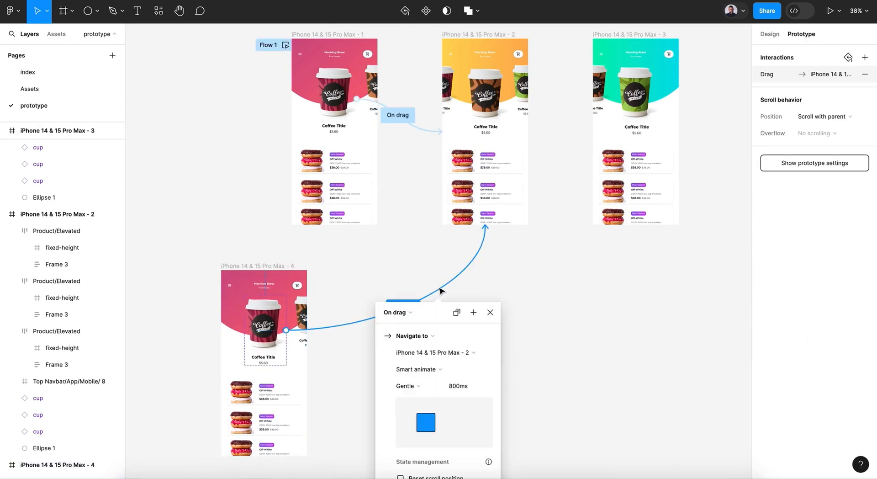
key(Delete)
Step: Examine the elements of the duplicated frame: the background ellipse, product cards, cups and top navbar
scroll(439, 290, down, 5)
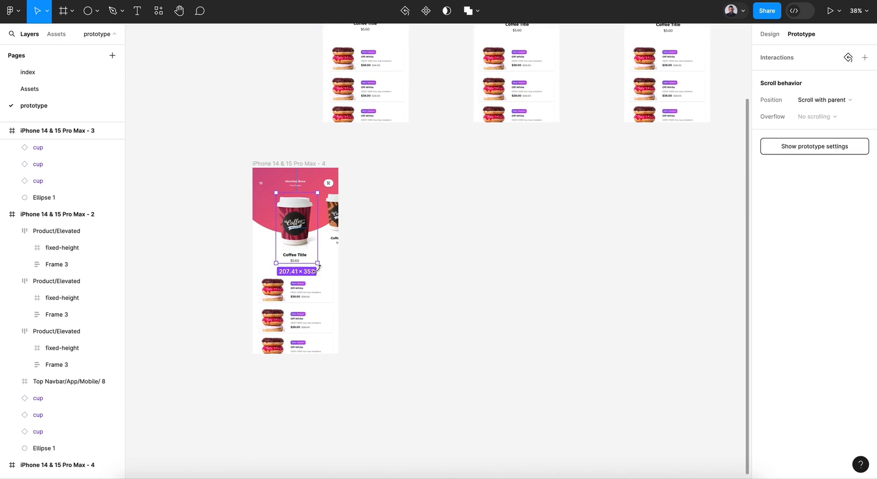
scroll(350, 274, up, 5)
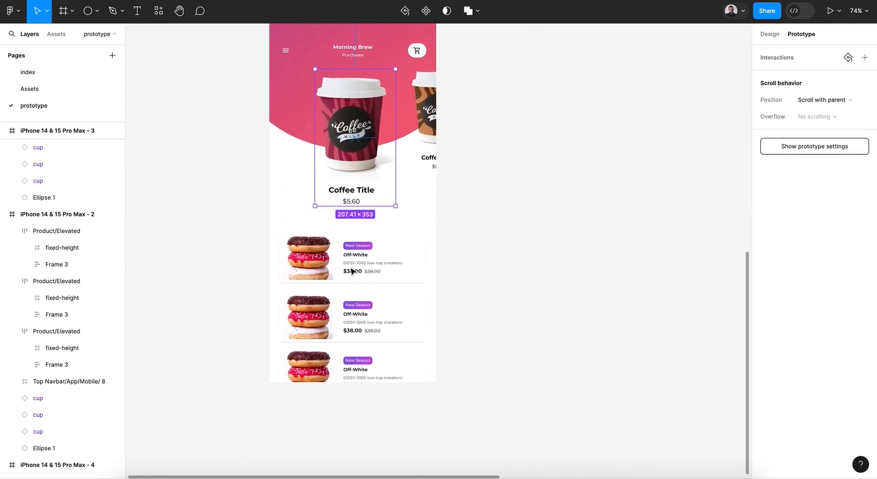
scroll(350, 271, down, 4)
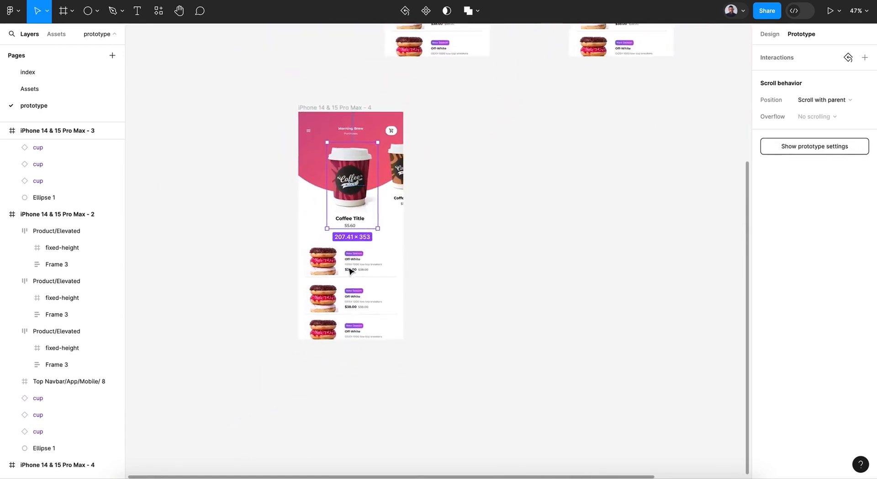
scroll(350, 270, up, 1)
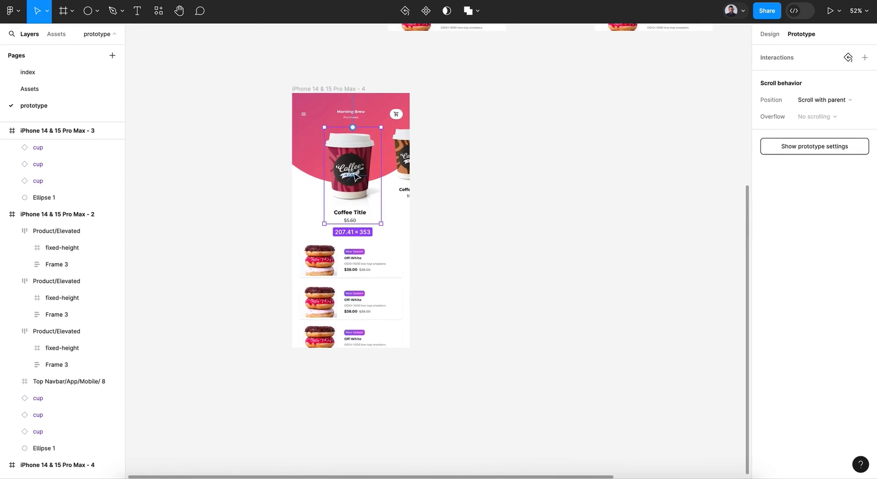
click(306, 161)
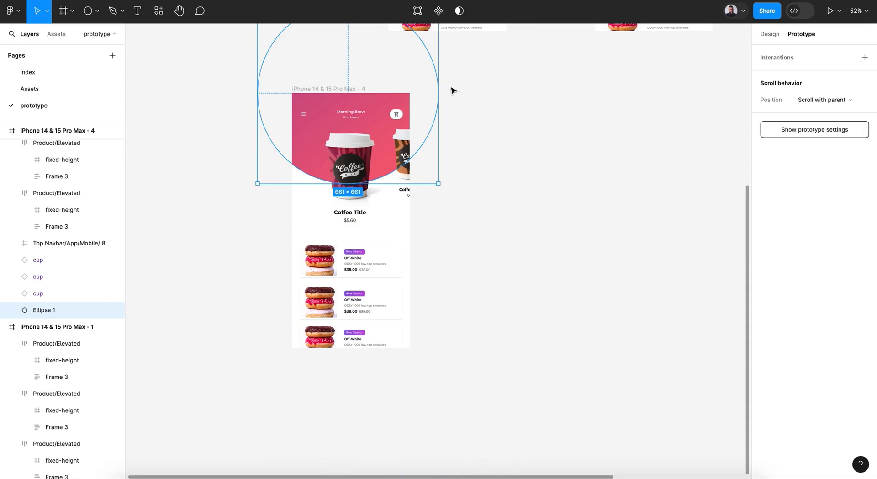
click(399, 272)
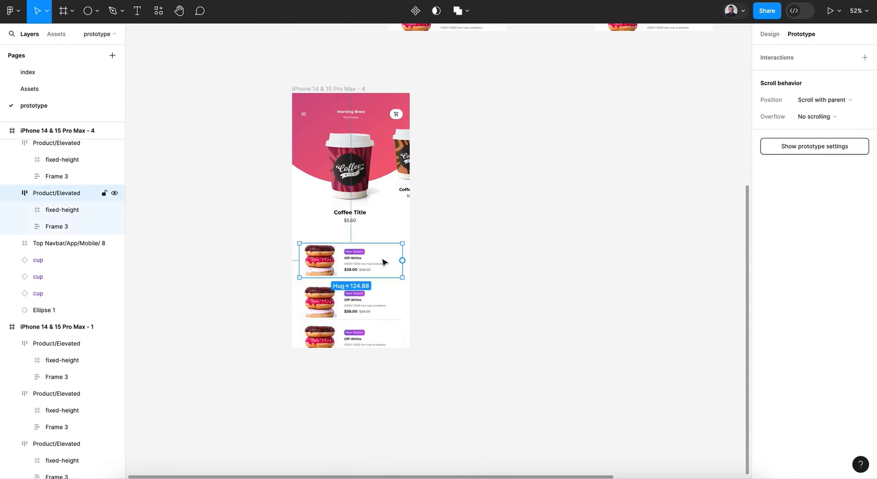
click(407, 181)
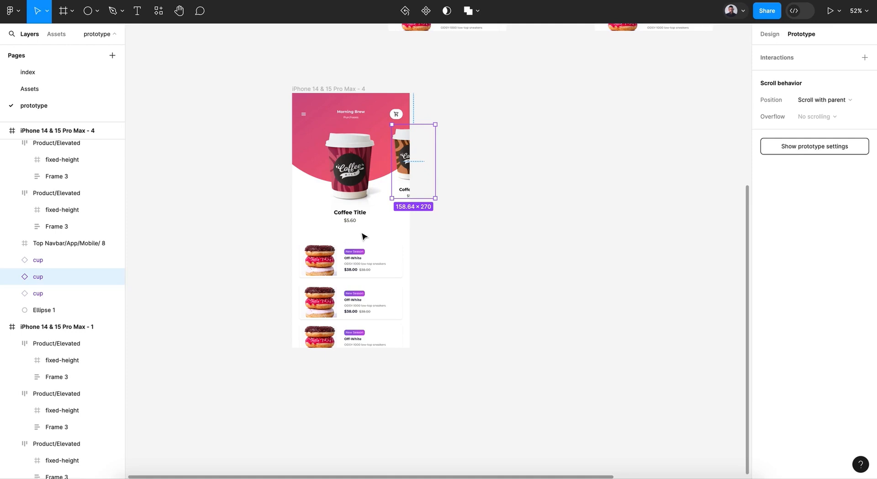
click(433, 238)
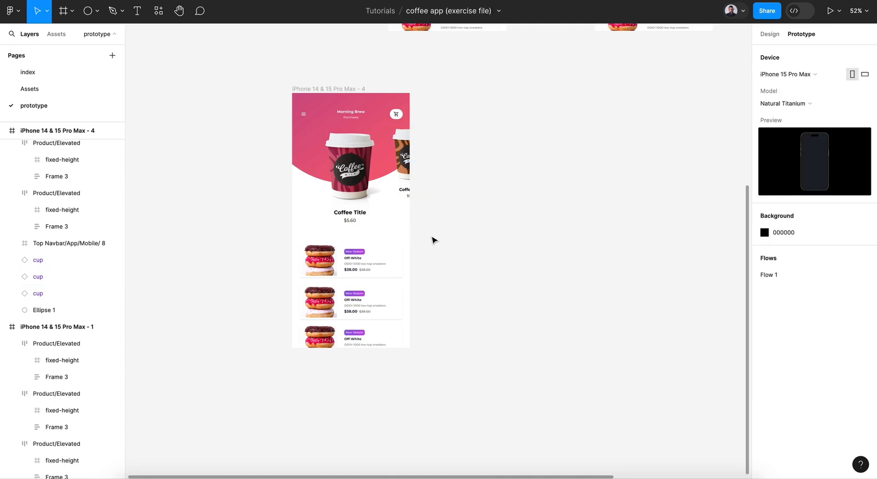
click(345, 171)
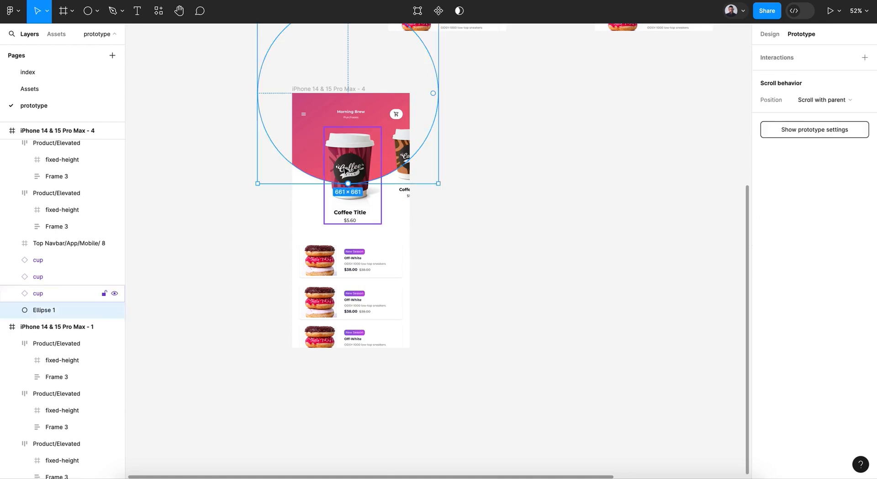
click(327, 120)
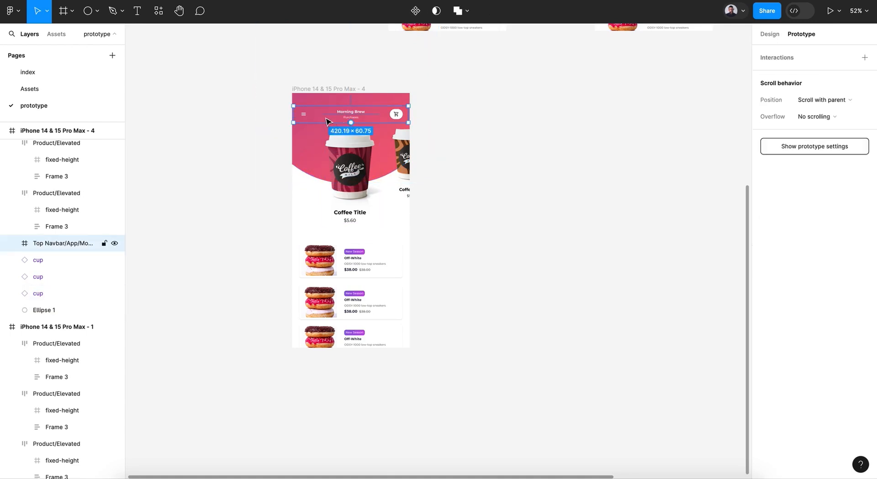
Step: Copy the Top Navbar with the back arrow from the Assets page and paste it into the iPhone 14 & 15 Pro Max - 4 frame
click(485, 211)
click(53, 91)
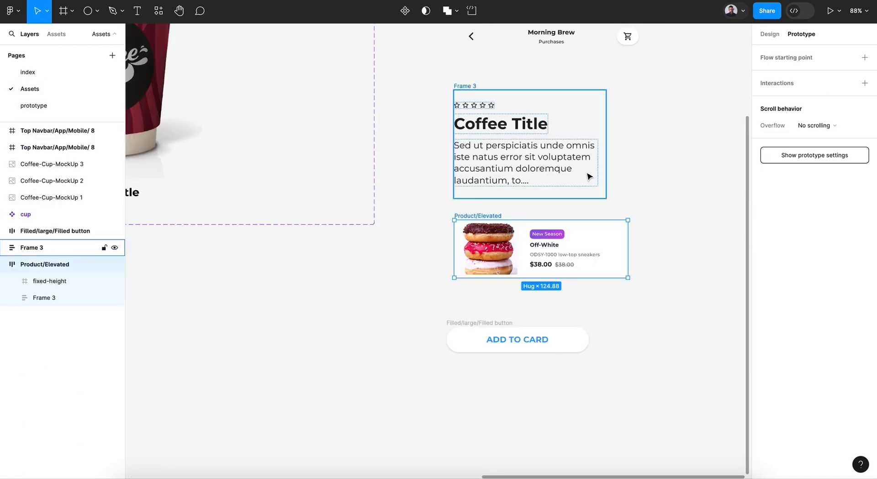
scroll(587, 176, up, 3)
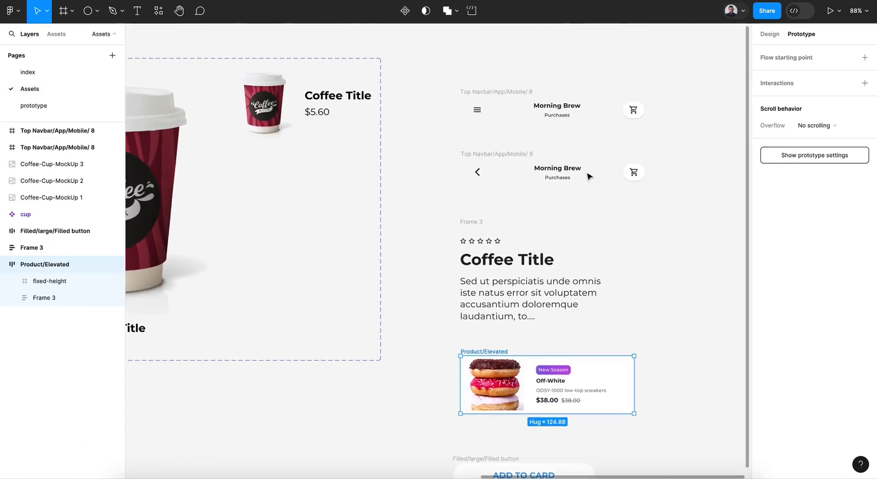
click(497, 156)
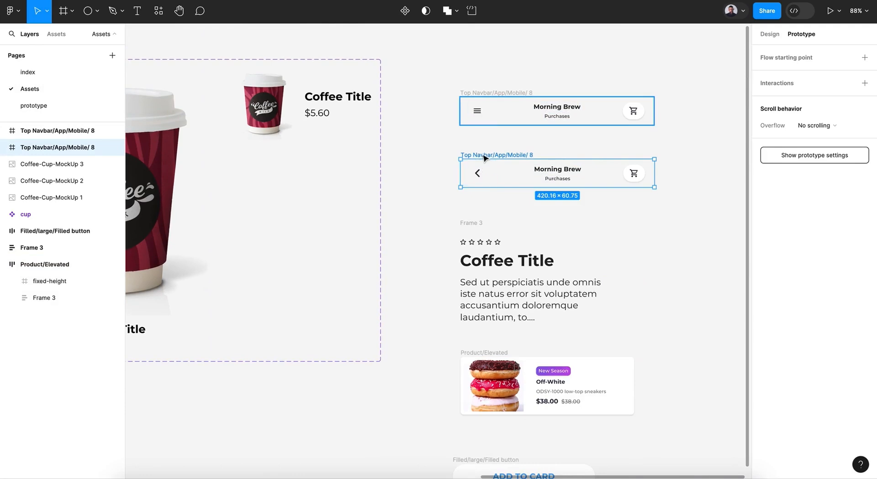
click(19, 111)
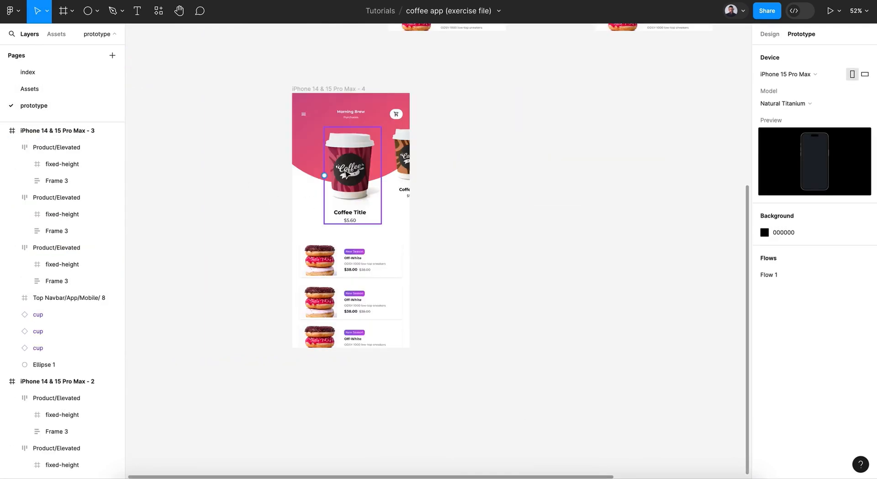
click(306, 89)
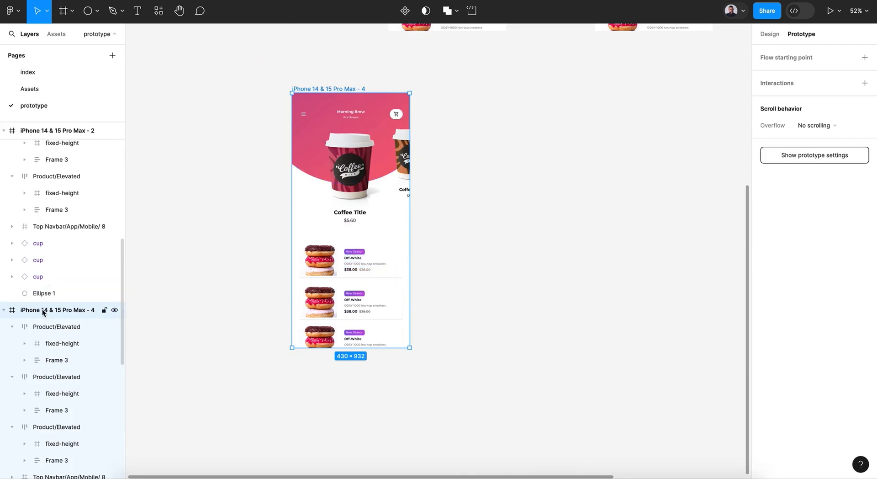
key(ctrl+v)
Step: Move the pasted back-arrow navbar straight up until it sits exactly over the original navbar in the frame
key(shift+Up)
key(shift+Up)
key(shift+Up)
key(shift+Up)
key(shift+Up)
key(shift+Up)
key(shift+Up)
key(shift+Up)
key(shift+Up)
key(shift+Up)
key(shift+Up)
key(shift+Up)
key(shift+Up)
key(shift+Up)
key(shift+Up)
key(shift+Up)
key(shift+Up)
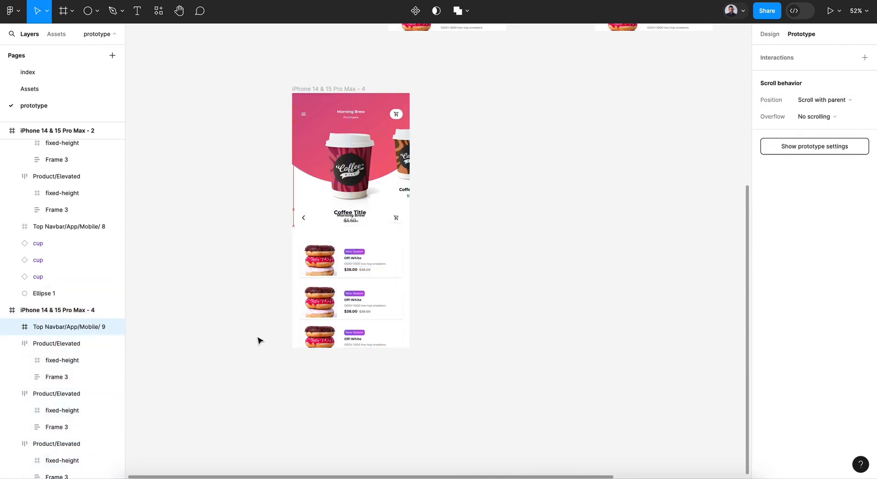
key(shift+Up)
key(shift+Up)
key(shift+Up)
key(shift+Up)
key(shift+Up)
key(shift+Up)
key(shift+Up)
key(shift+Up)
key(shift+Up)
key(shift+Up)
key(shift+Up)
key(shift+Up)
key(shift+Up)
key(shift+Up)
key(shift+Up)
key(shift+Up)
key(shift+Up)
key(shift+Up)
key(shift+Up)
key(shift+Up)
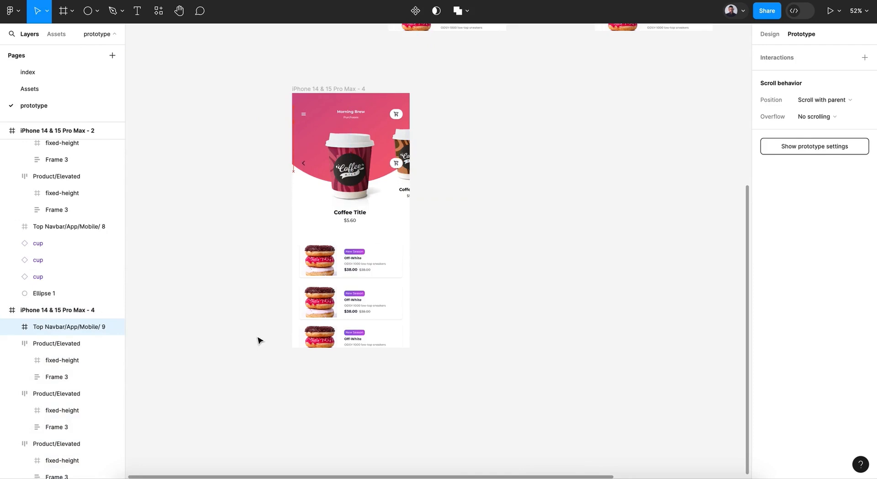
key(shift+Up)
key(shift+Up)
Step: Delete the original navbar, Top Navbar/App/Mobile/ 8, from the iPhone 14 & 15 Pro Max - 4 frame
click(12, 343)
click(13, 360)
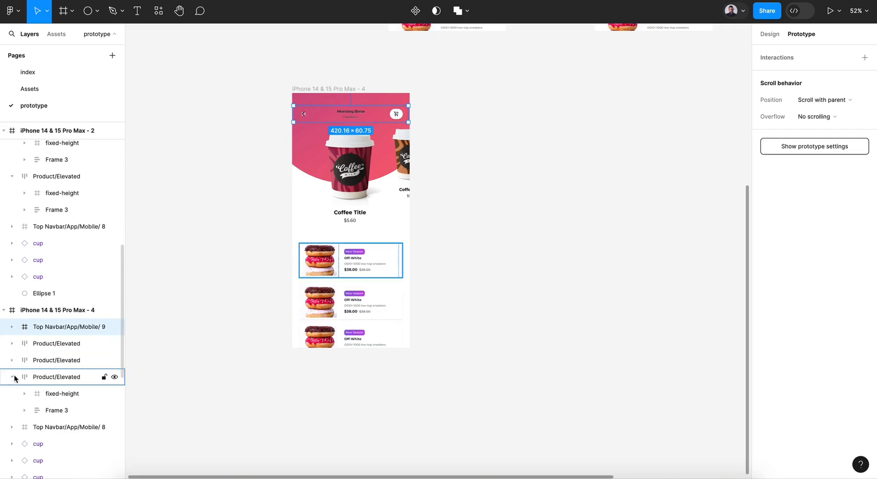
click(49, 426)
key(Delete)
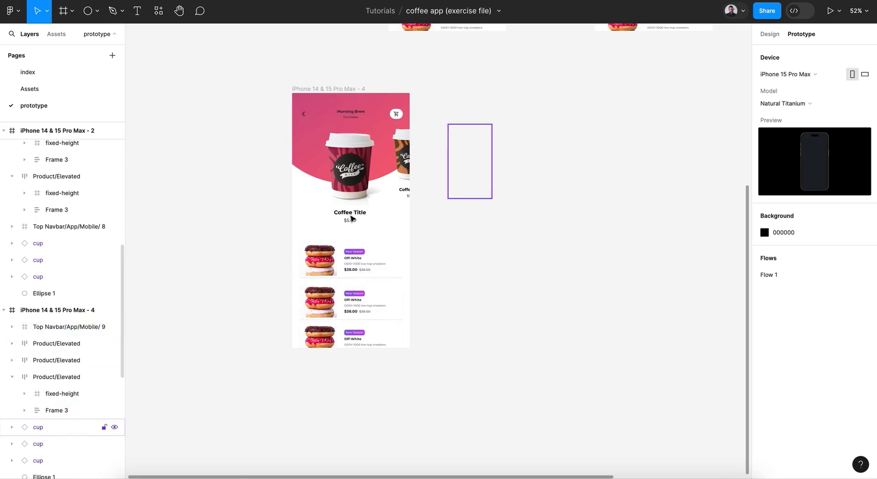
Step: Detach the text color style from the back-arrow navbar's selection colors and change its 202020 color to white, FFFFFF
click(366, 120)
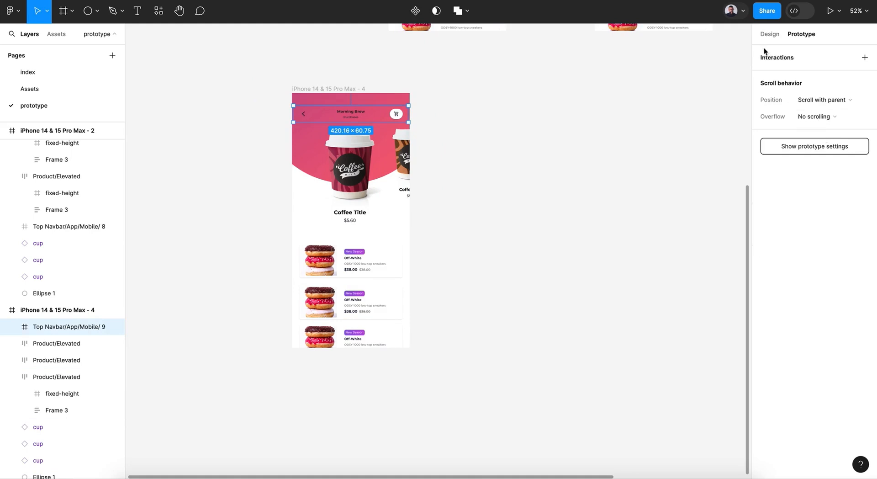
click(770, 34)
scroll(791, 228, down, 2)
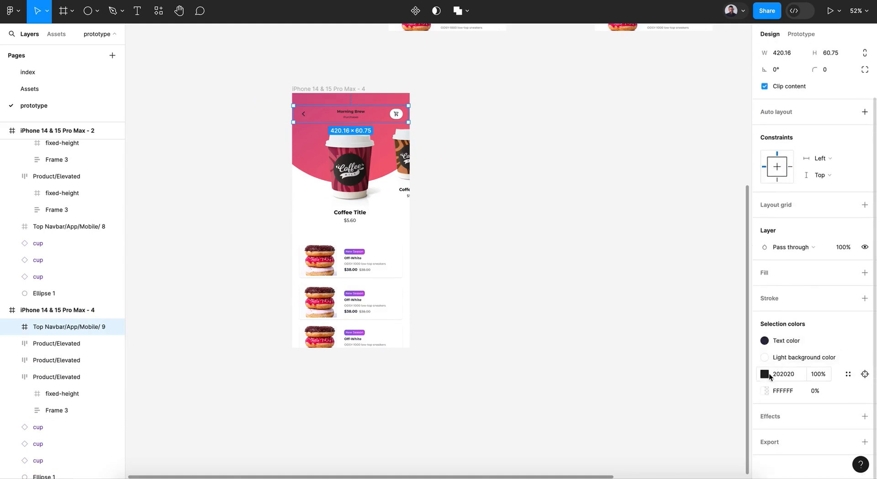
click(850, 341)
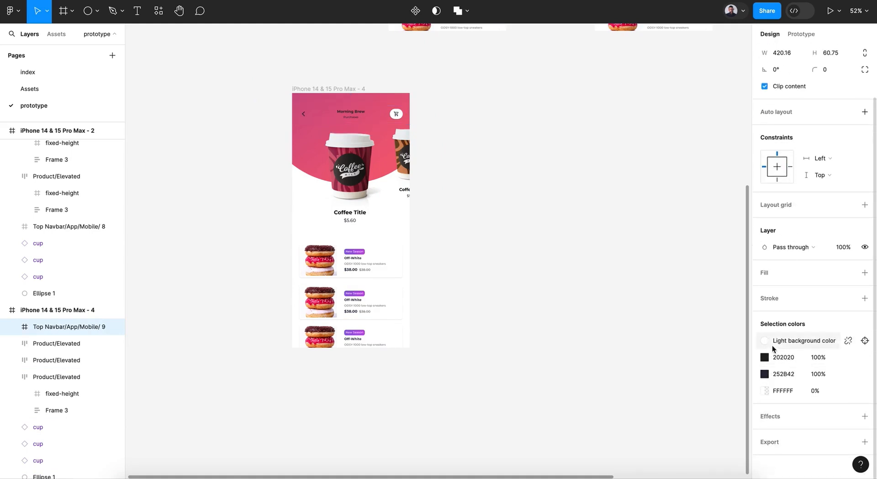
click(764, 357)
click(684, 293)
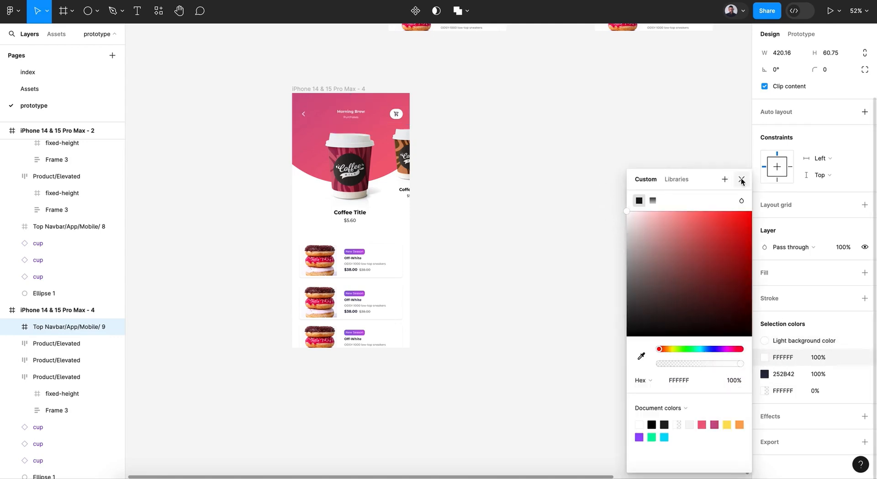
click(741, 179)
Step: Move the three Product/Elevated cards together straight down past the lower edge of the fourth frame
click(536, 215)
click(350, 265)
shift+click(356, 299)
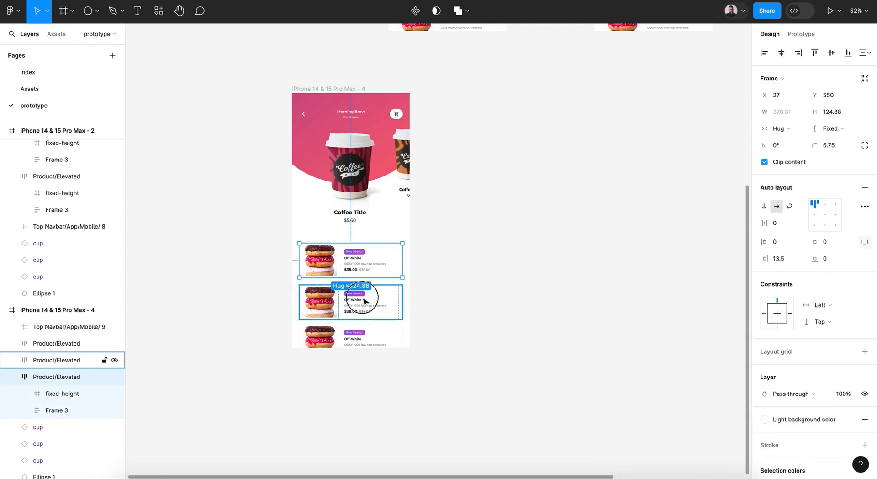
shift+click(372, 338)
drag(383, 264, 385, 326)
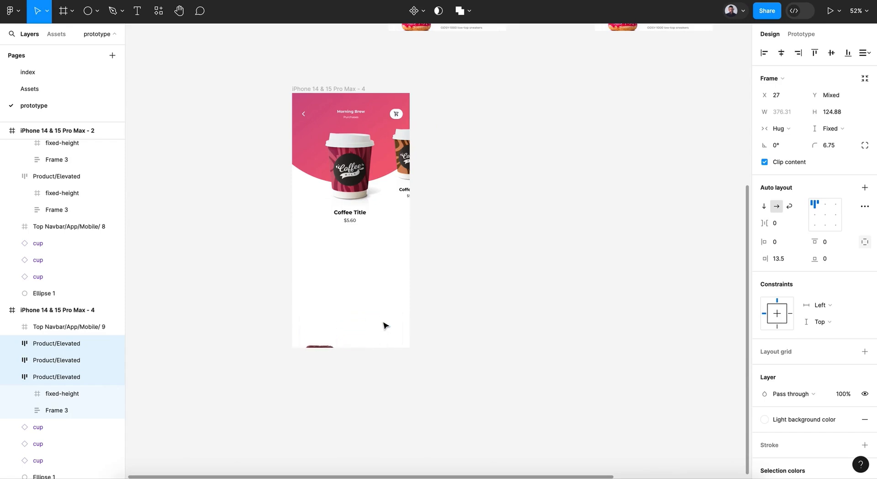
Step: Move the two side cups together to the right until they lie completely outside the fourth frame
click(91, 444)
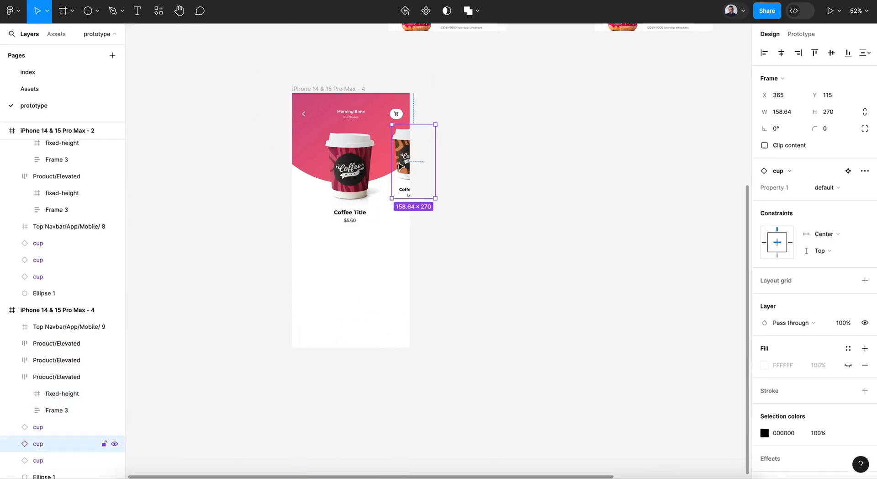
shift+click(63, 426)
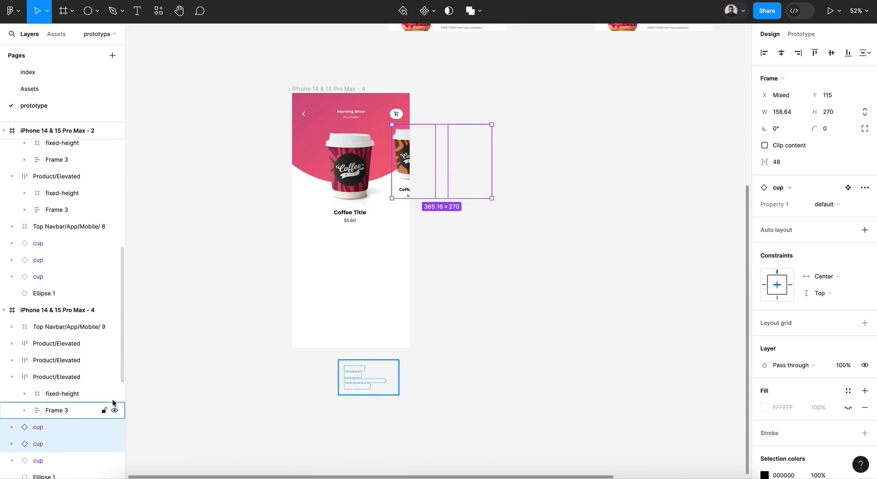
key(shift+Right)
key(shift+Right)
key(shift+Right)
key(shift+Right)
key(shift+Right)
key(shift+Right)
key(shift+Right)
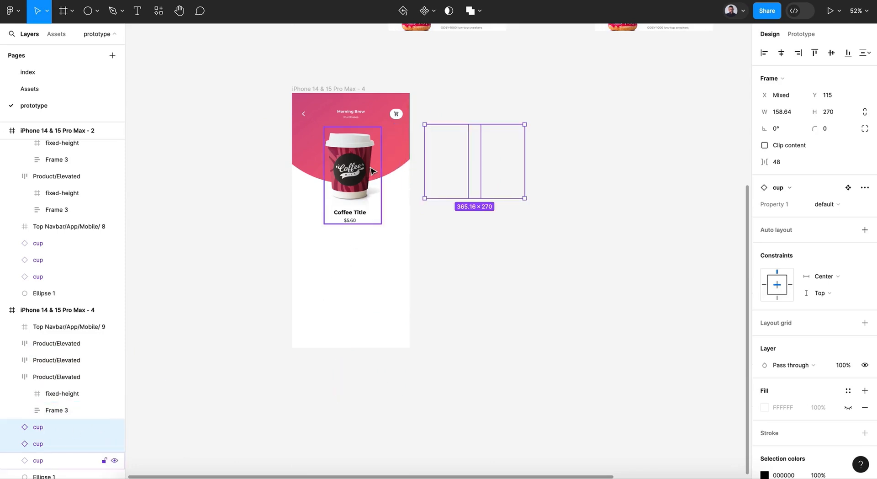
Step: Scale up the background ellipse of the fourth frame until its pink gradient covers the whole screen
click(395, 146)
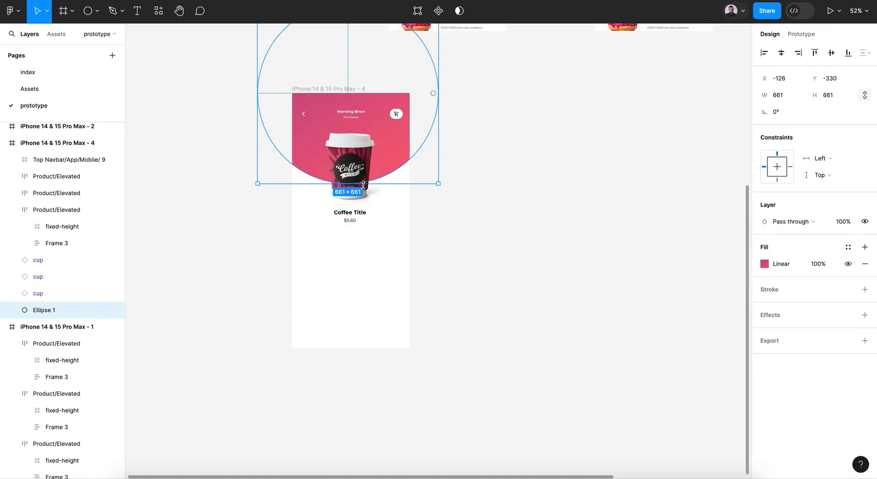
key(k)
drag(364, 185, 375, 372)
click(561, 299)
Step: Switch the red cup in the fourth frame to the l variant and shift it left to X 79, Y 125
click(69, 293)
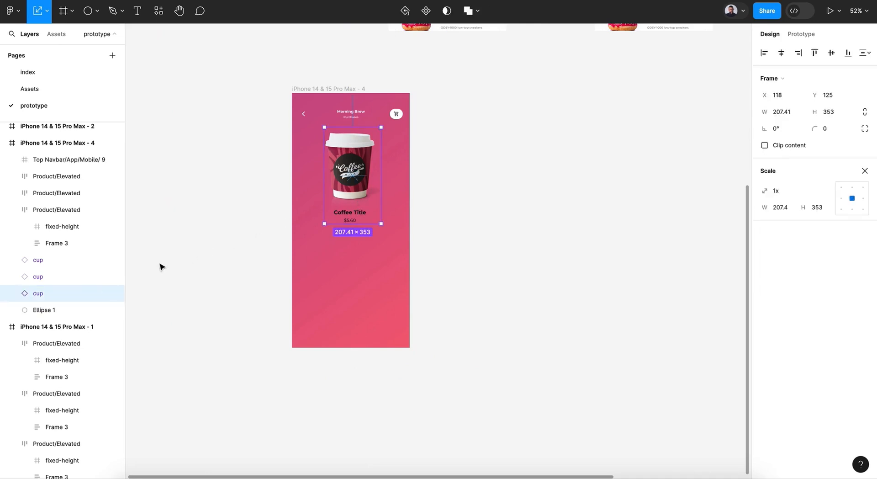
click(864, 170)
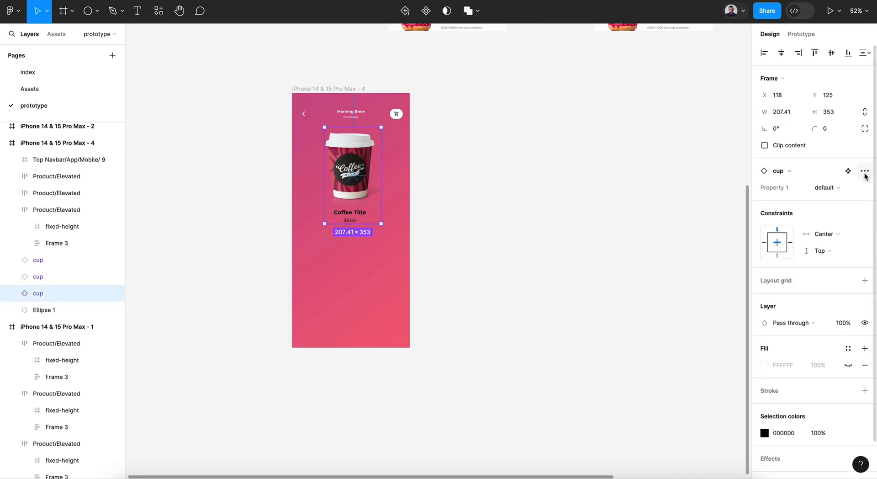
click(833, 190)
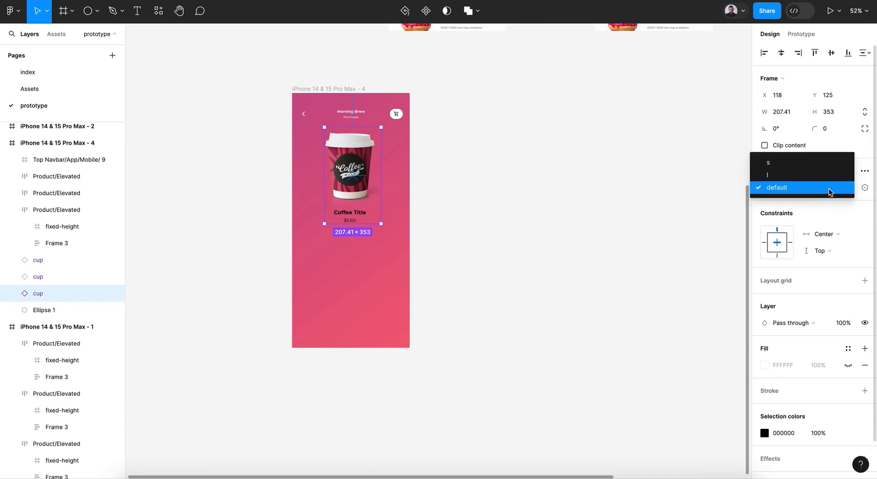
click(786, 175)
drag(381, 204, 372, 202)
Step: Compare the cup component's default, l and s variants on the Assets page with the variant options of the red cup
click(828, 188)
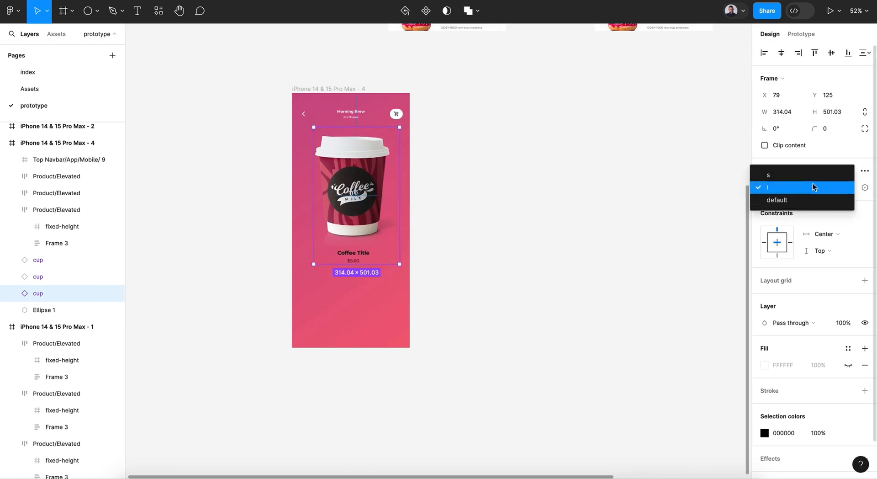
click(43, 89)
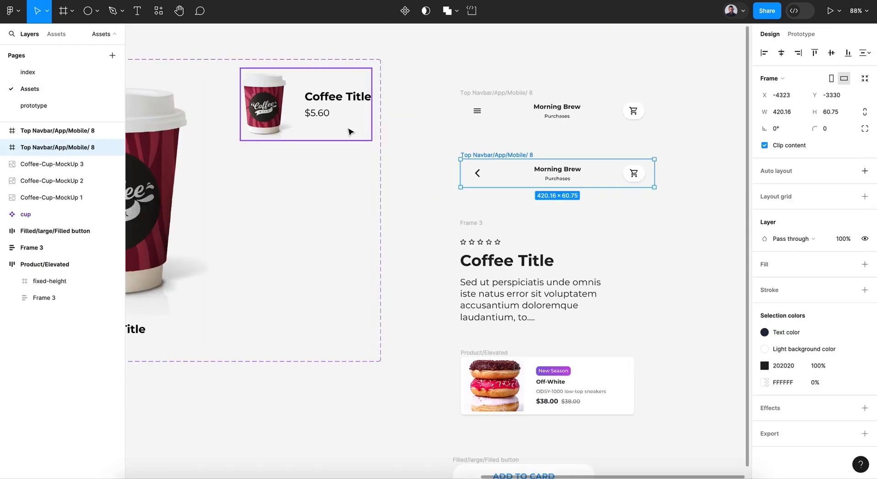
scroll(327, 128, left, 10)
scroll(309, 114, right, 3)
scroll(360, 129, up, 2)
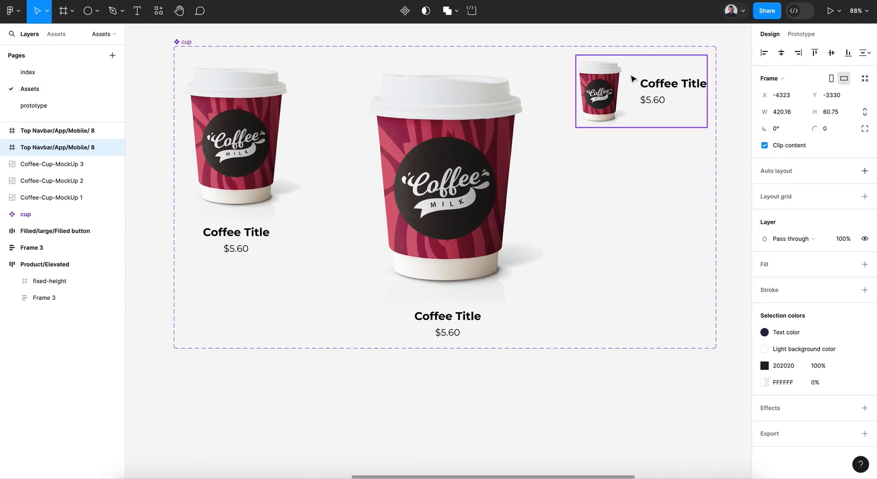
click(91, 105)
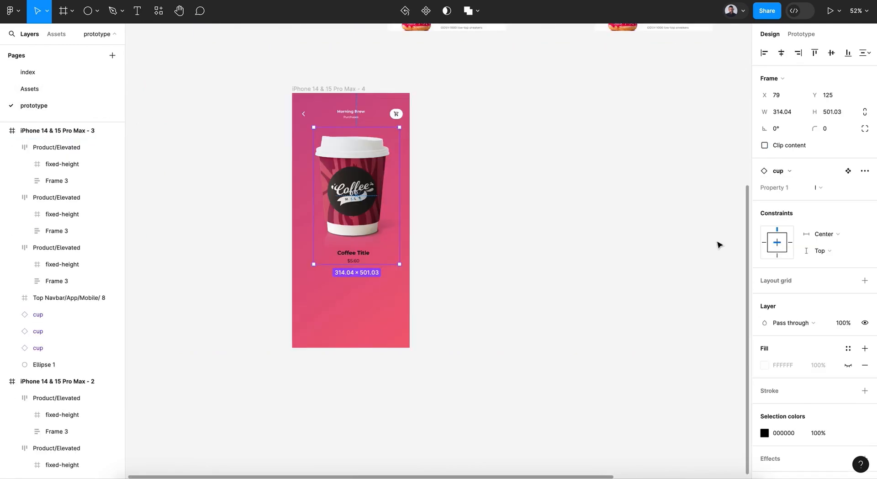
click(843, 187)
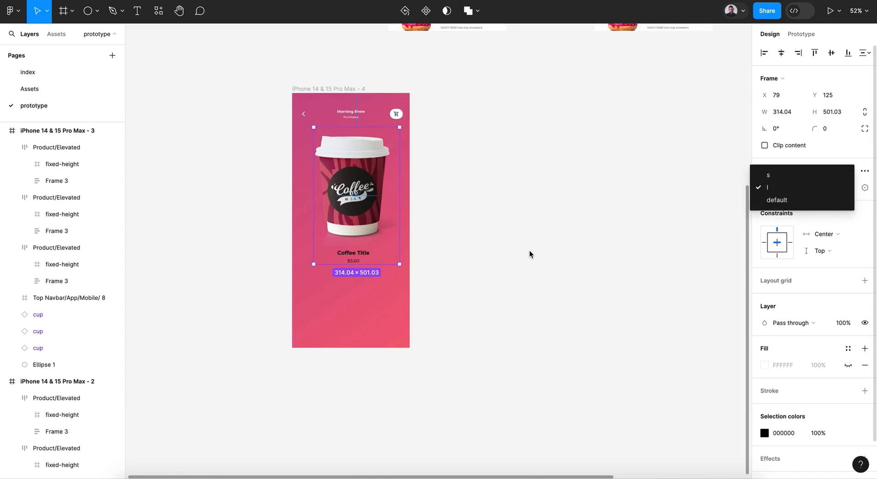
Step: Scale the large red cup down proportionally to about 276 × 441
click(365, 264)
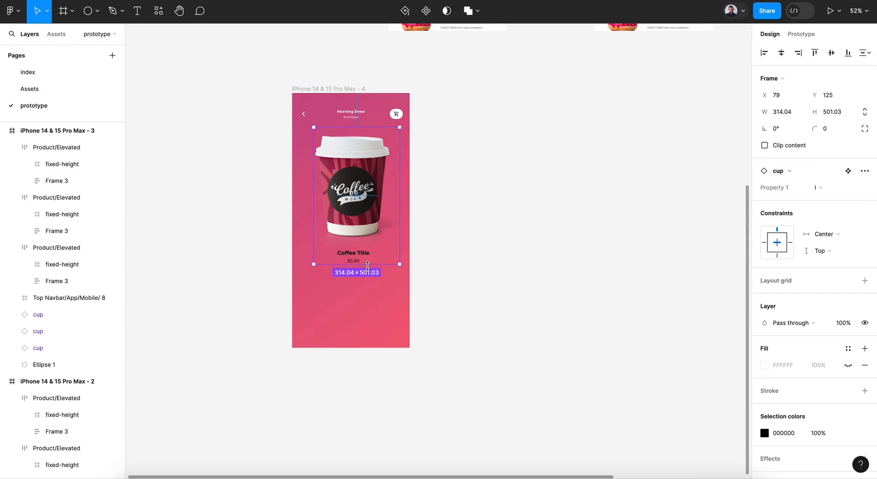
key(k)
drag(359, 264, 357, 247)
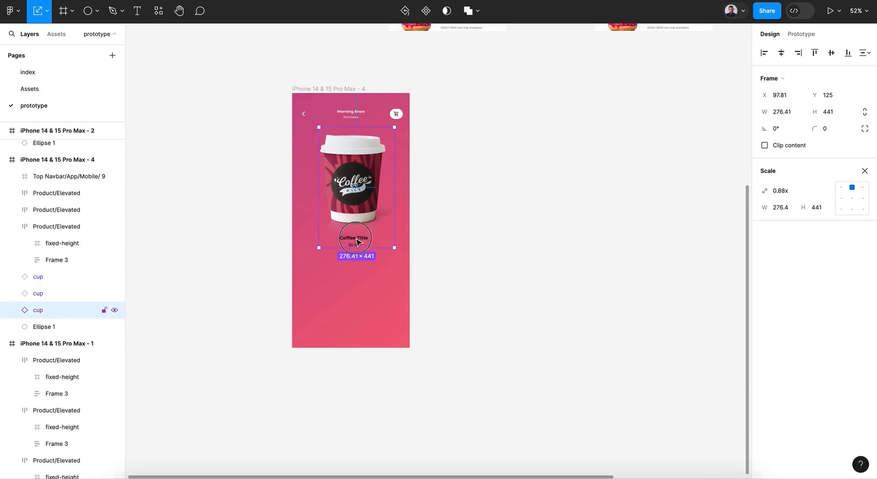
Step: Hide the title and price group inside the large red cup and reposition the cup at X 95, Y 143
double_click(354, 239)
click(114, 327)
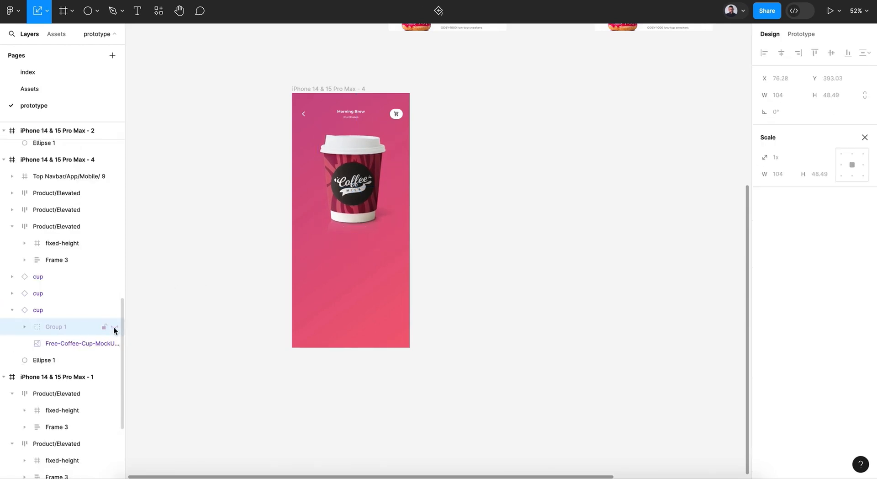
click(450, 238)
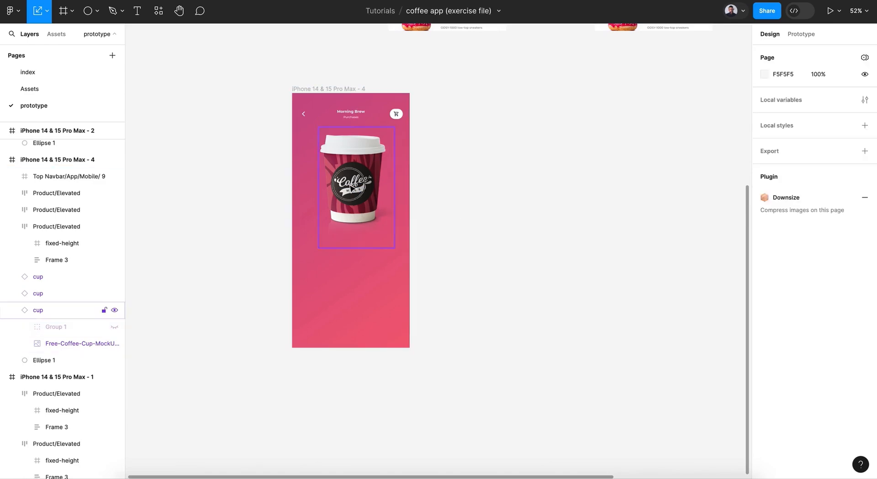
click(73, 309)
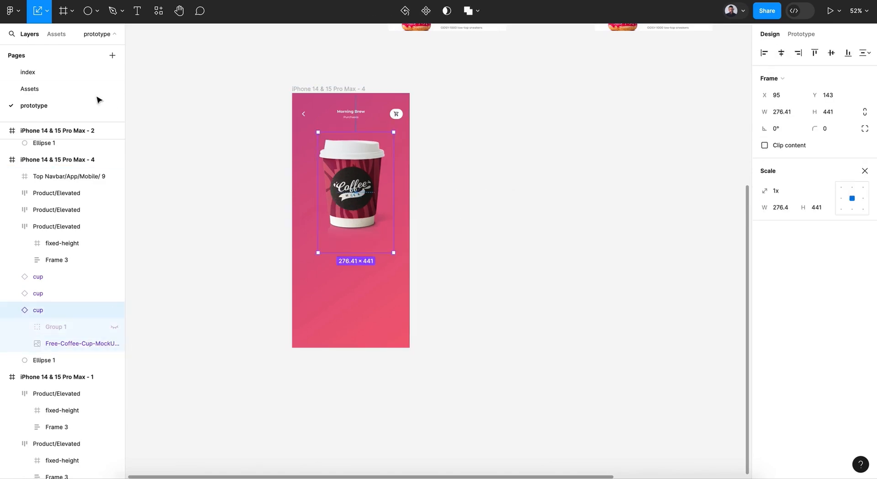
Step: Open the Assets page and locate the Frame 3 block with the rating stars, coffee title and description
click(65, 90)
scroll(657, 261, right, 10)
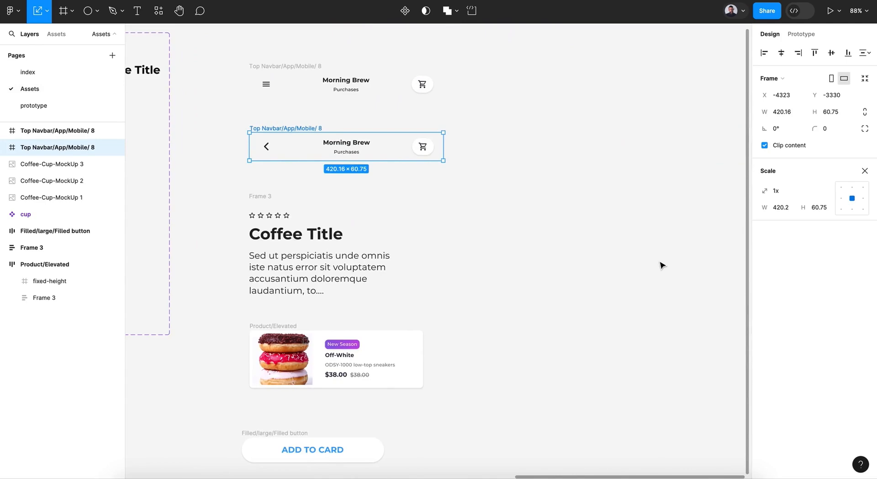
Step: Copy the Coffee Title text frame and the ADD TO CARD button from the Assets page
scroll(661, 265, down, 3)
scroll(661, 265, left, 5)
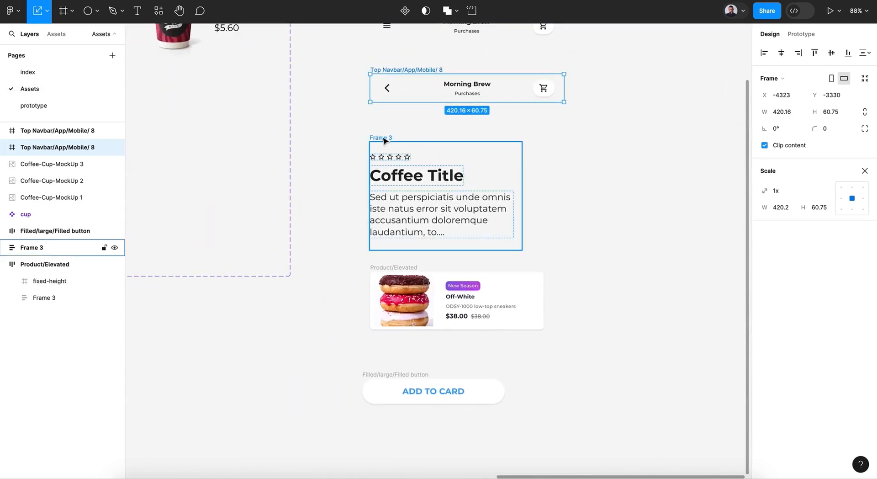
click(384, 139)
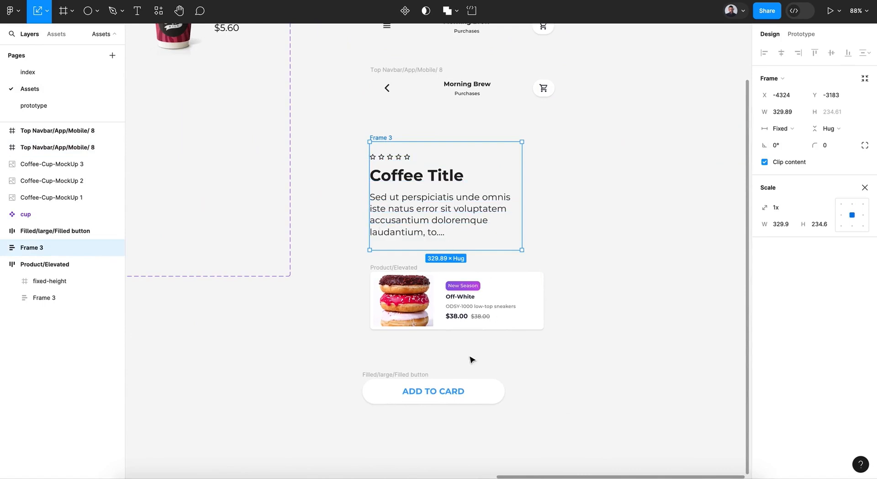
shift+click(384, 375)
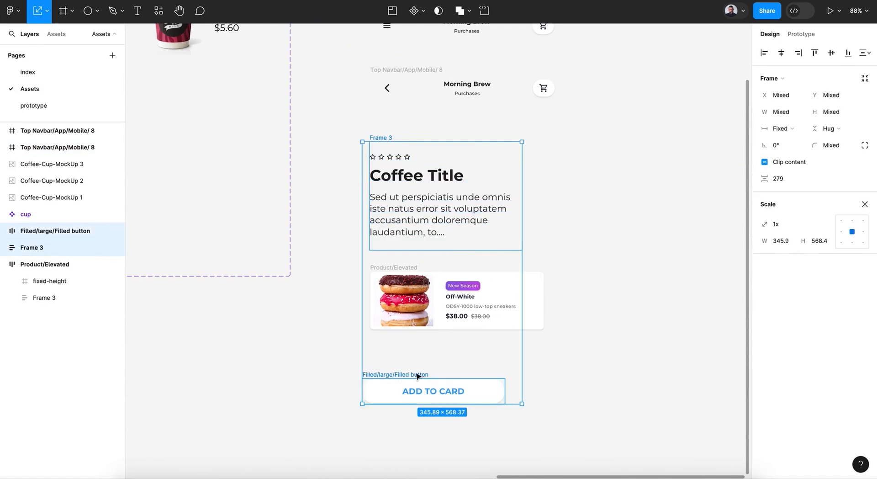
scroll(532, 325, up, 5)
scroll(532, 325, right, 4)
scroll(533, 325, down, 8)
scroll(532, 325, left, 3)
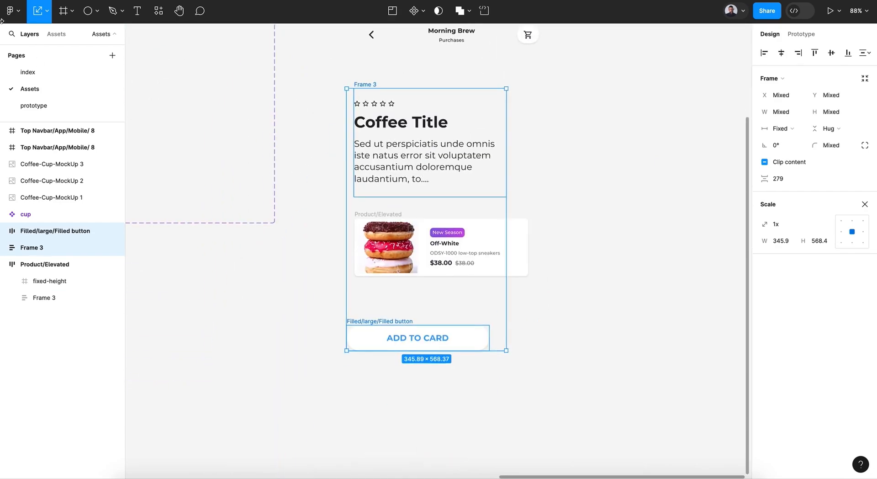
Step: Paste the copied text frame and button into the iPhone 14 & 15 Pro Max - 4 frame on the prototype page
click(45, 111)
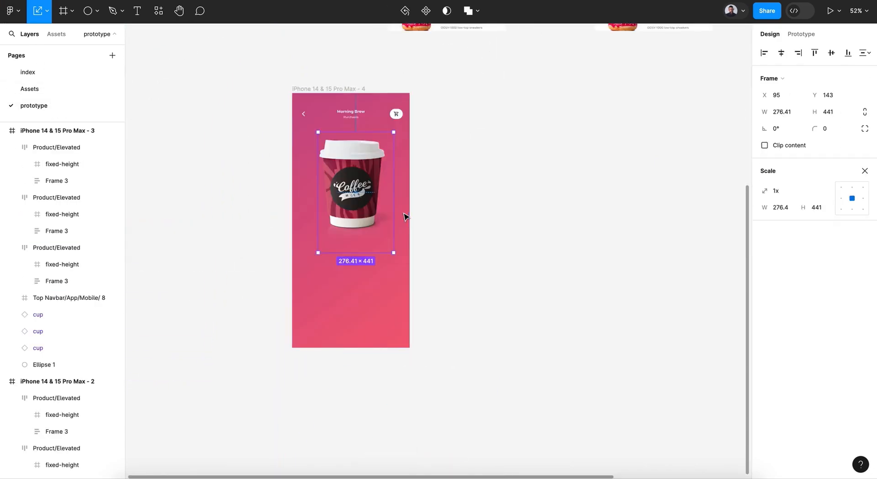
scroll(366, 74, down, 3)
scroll(364, 75, up, 3)
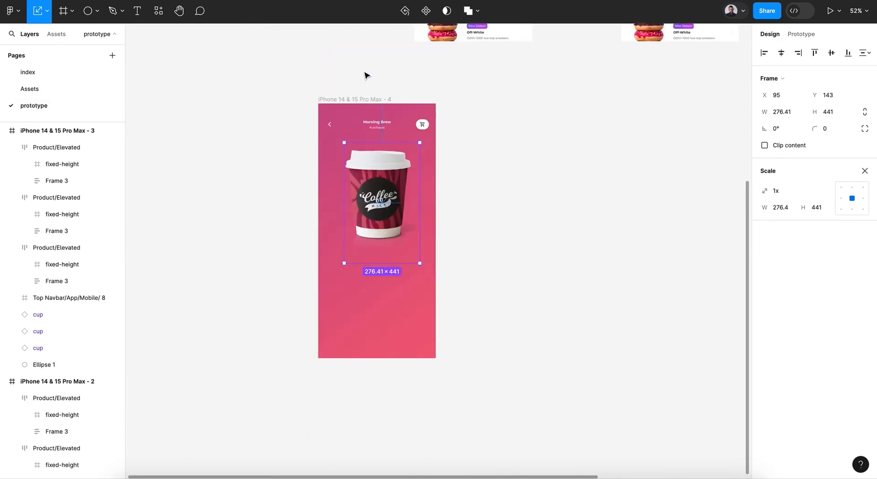
click(340, 98)
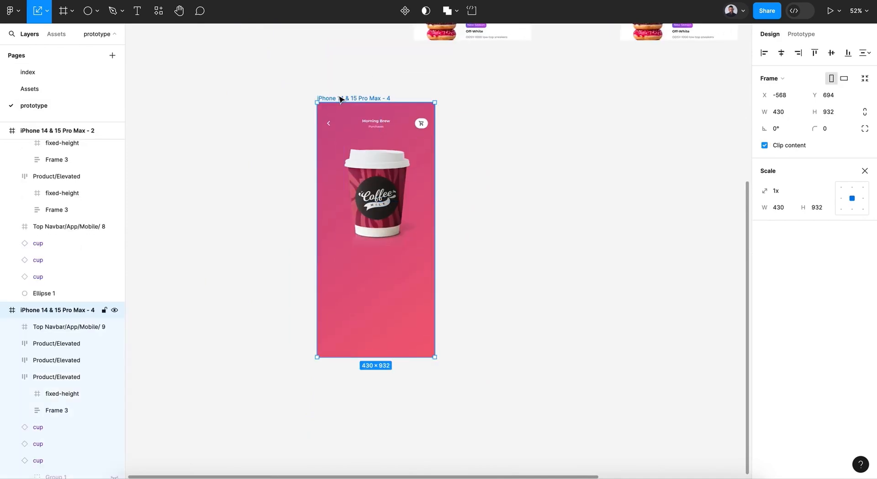
key(ctrl+v)
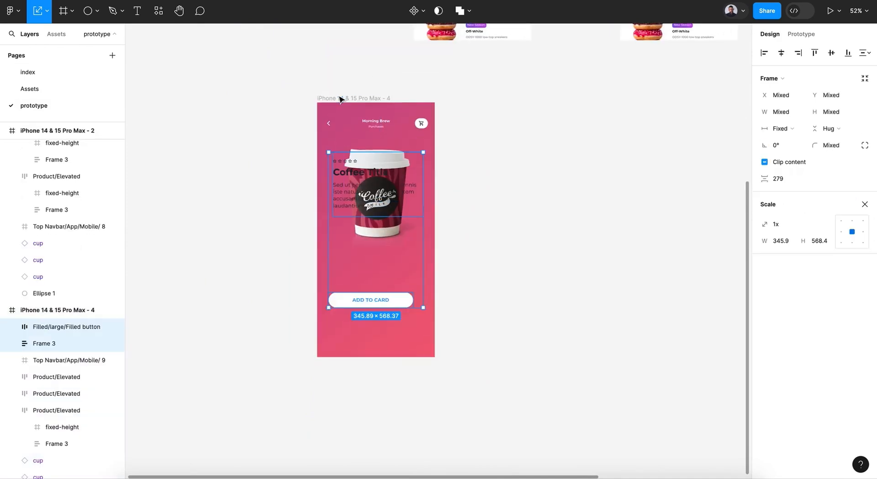
Step: Move the text frame below the cup to X 58, Y 527, and the ADD TO CARD button beneath it
click(352, 207)
drag(351, 208, 351, 280)
drag(402, 306, 401, 345)
drag(376, 264, 379, 276)
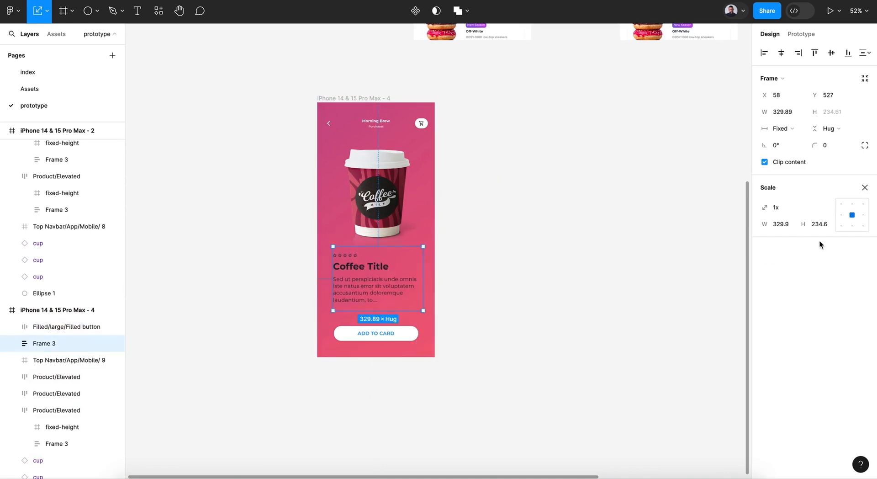
Step: Recolour the text frame's stars, title and description to white, FFFFFF
click(864, 187)
scroll(821, 294, down, 3)
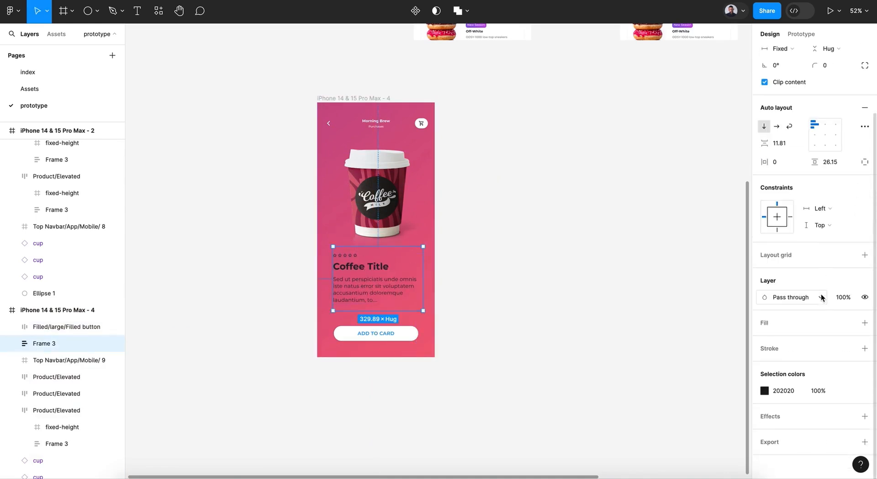
click(764, 390)
text(ffffff)
key(Return)
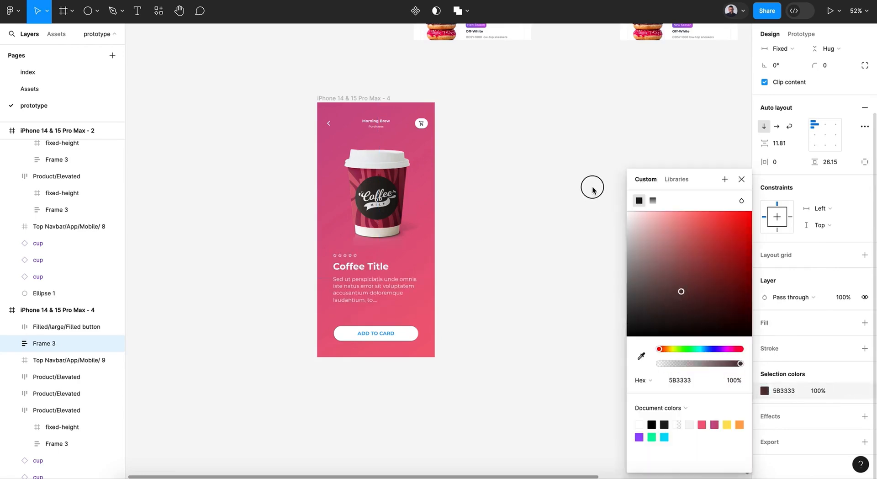
click(740, 179)
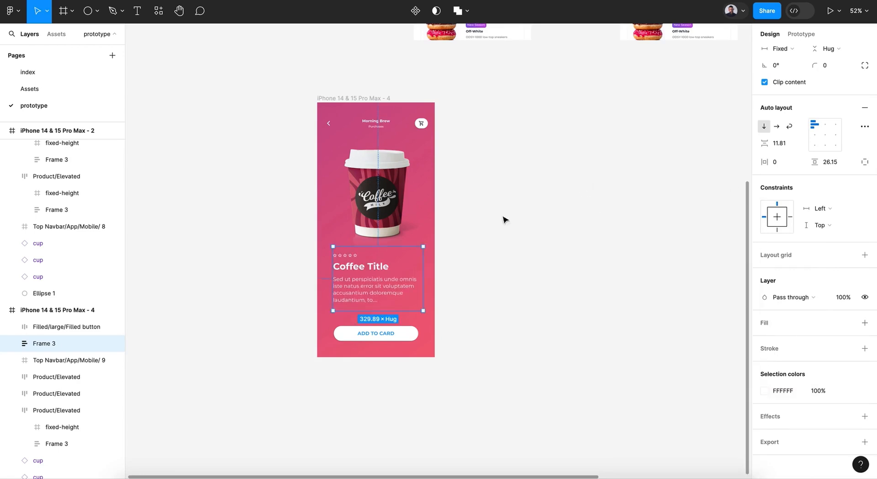
Step: Nudge the text frame to Y 514 and duplicate its Coffee Title below the description, reading $5.60
drag(365, 283, 368, 268)
double_click(367, 268)
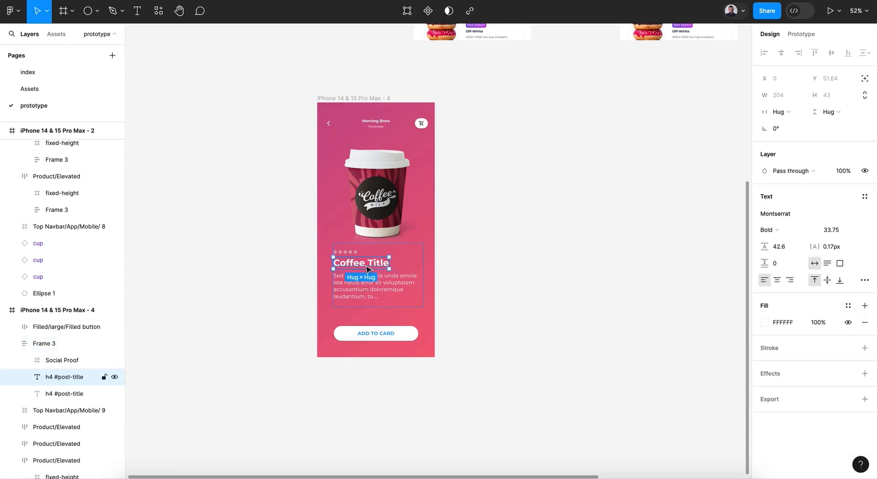
key(ctrl+d)
key(Down)
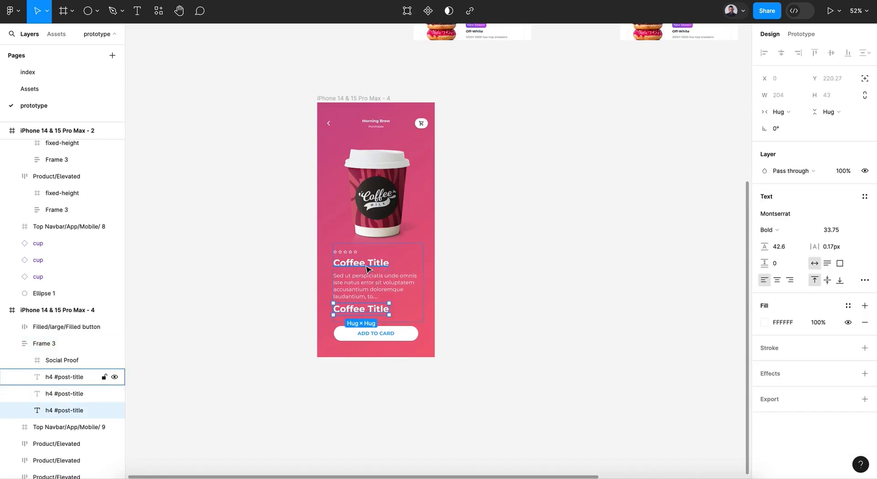
double_click(367, 309)
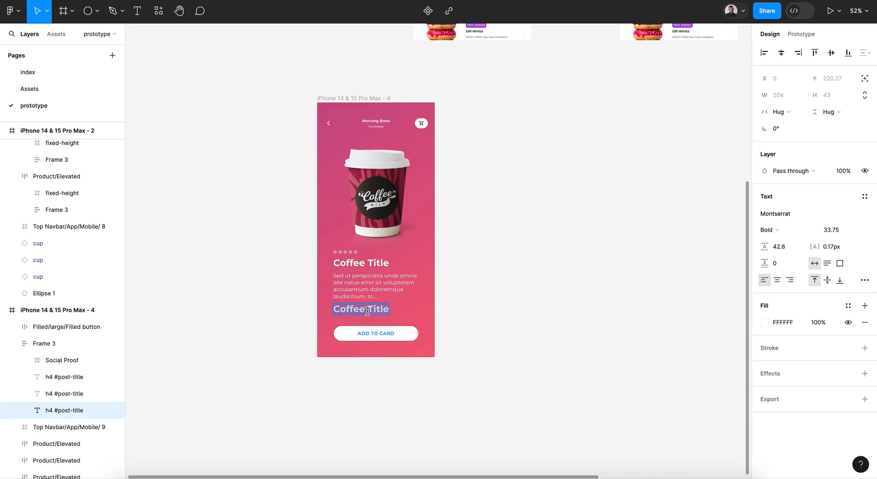
text(5)
text($)
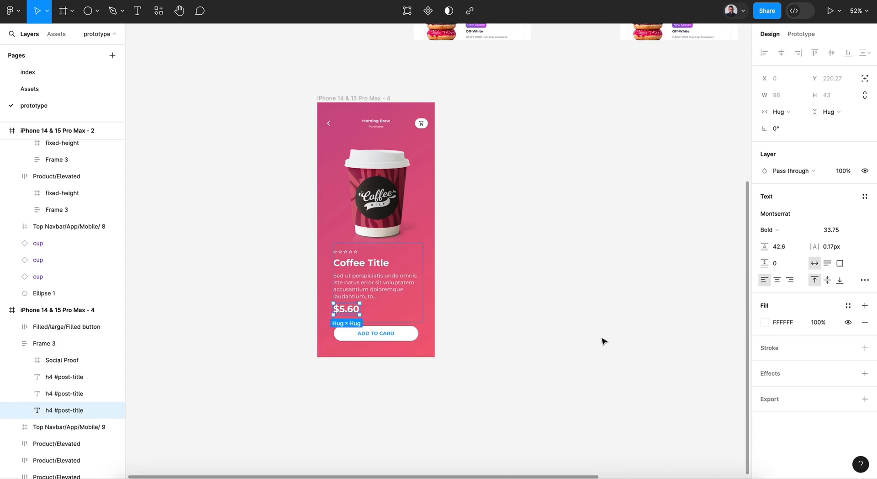
click(603, 340)
Step: Take the $5.60 price out of the text frame as a separate layer, and raise the text frame to Y 504
click(385, 287)
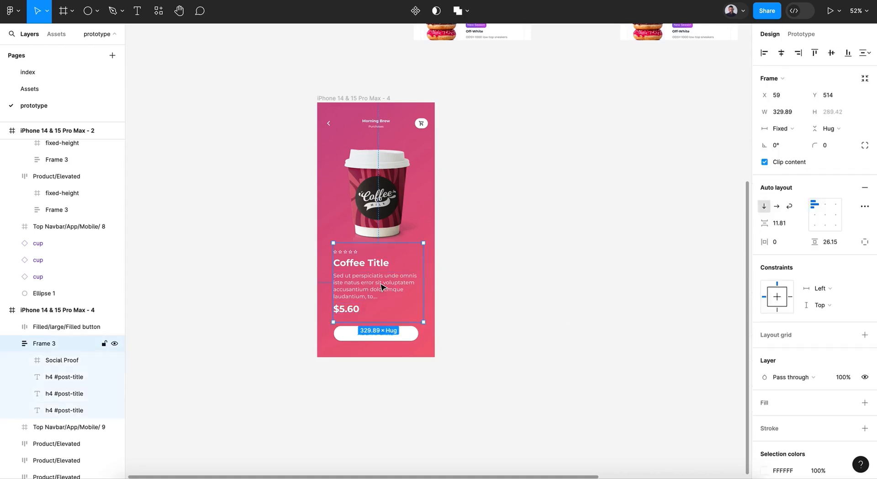
click(352, 310)
drag(74, 411, 74, 342)
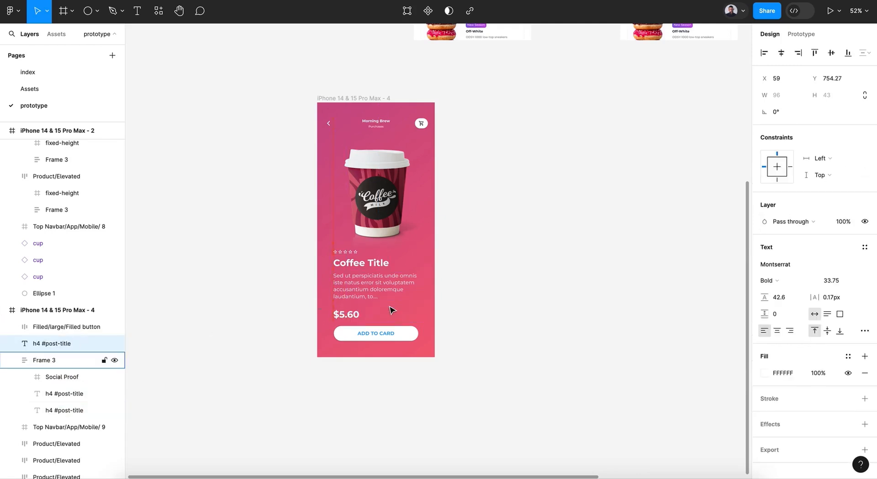
click(386, 342)
click(373, 291)
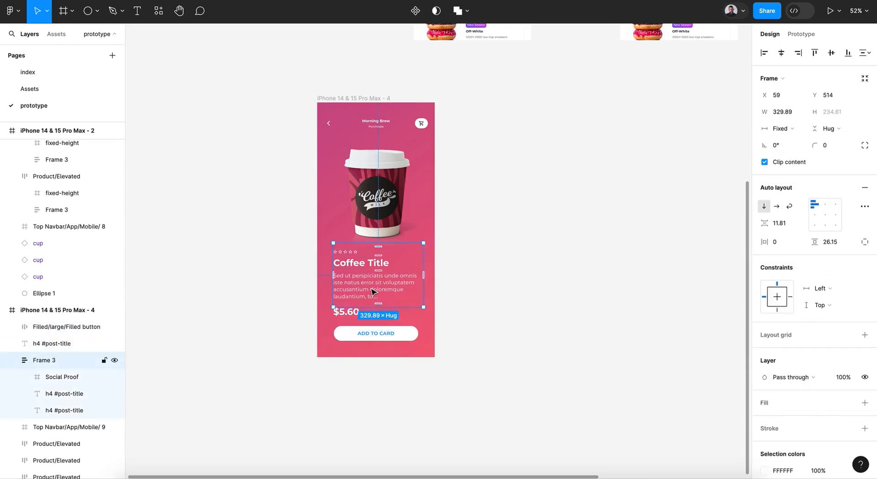
key(shift+Up)
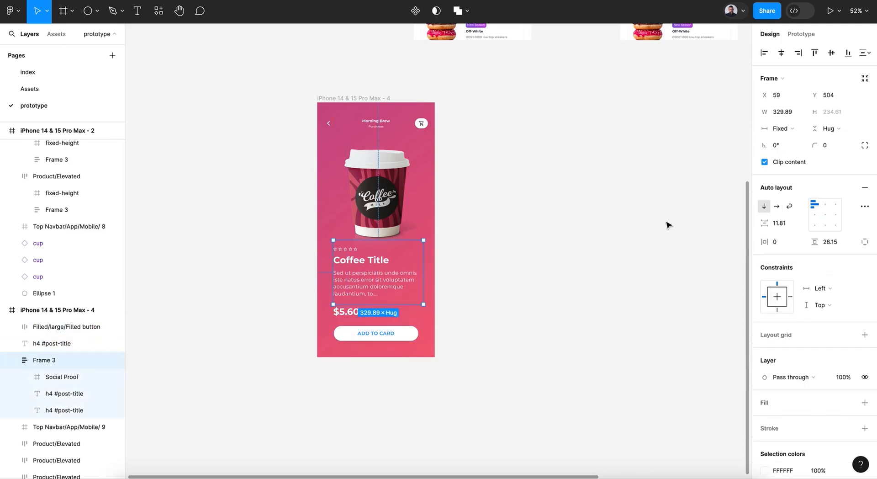
click(561, 252)
Step: Duplicate the iPhone 14 & 15 Pro Max - 4 frame
scroll(561, 253, right, 2)
scroll(562, 253, up, 1)
scroll(562, 253, left, 1)
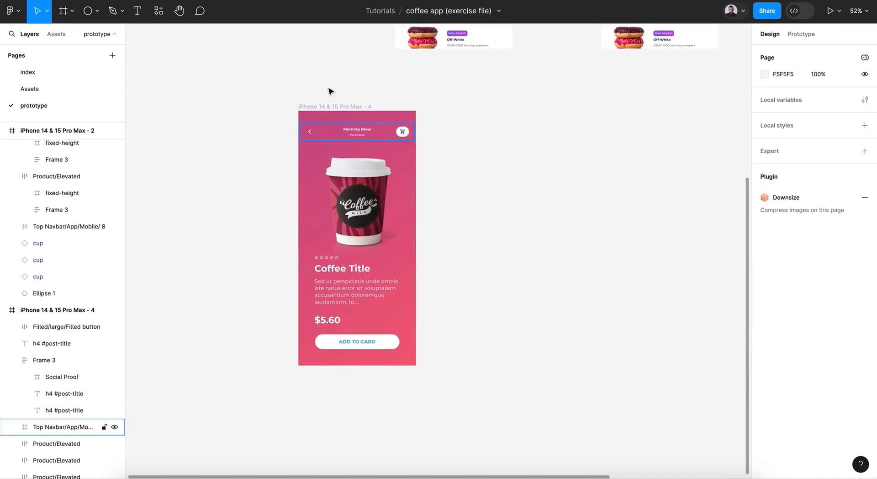
click(330, 107)
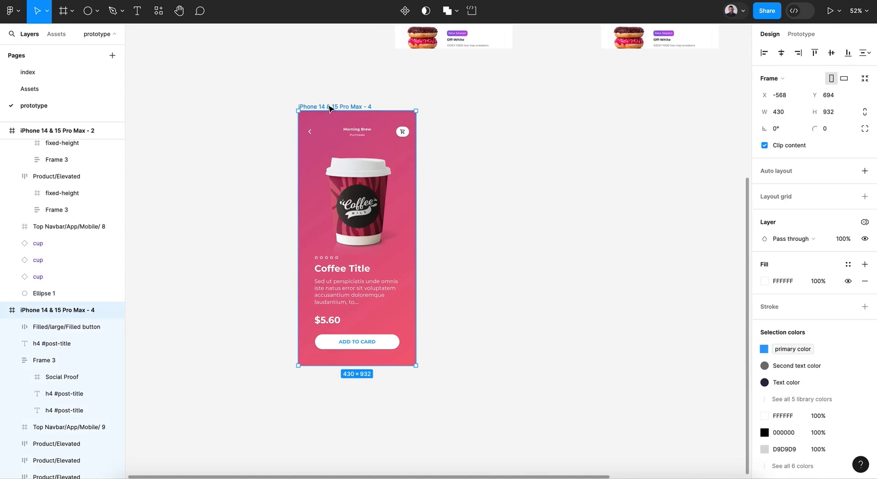
key(ctrl+d)
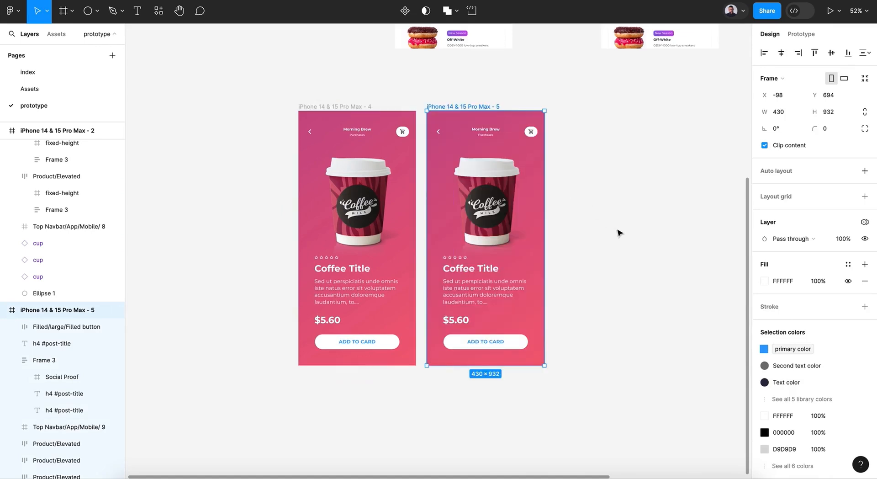
Step: Switch the cup in the duplicated screen to the small variant, s
scroll(603, 233, right, 1)
scroll(603, 232, down, 1)
click(498, 192)
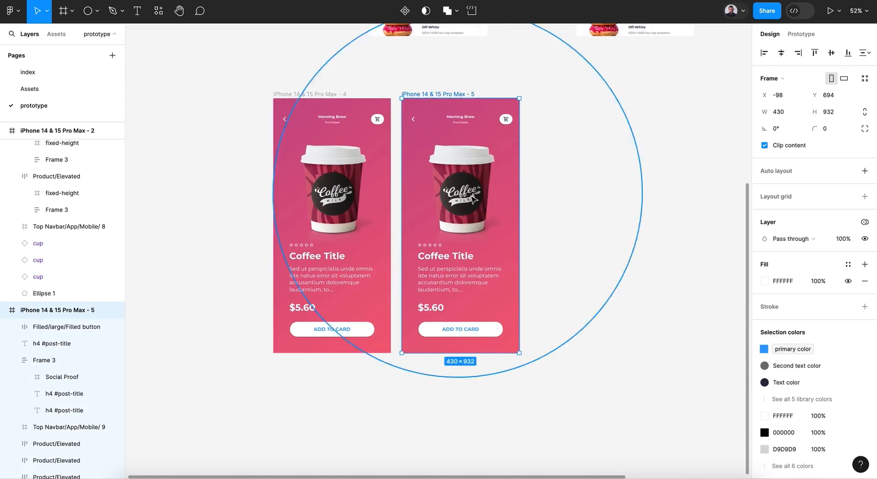
click(462, 277)
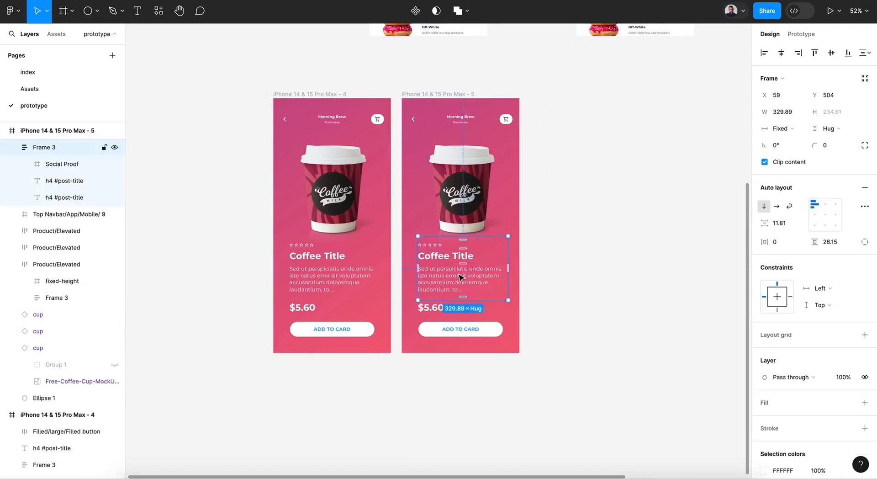
scroll(461, 277, right, 2)
scroll(461, 276, up, 3)
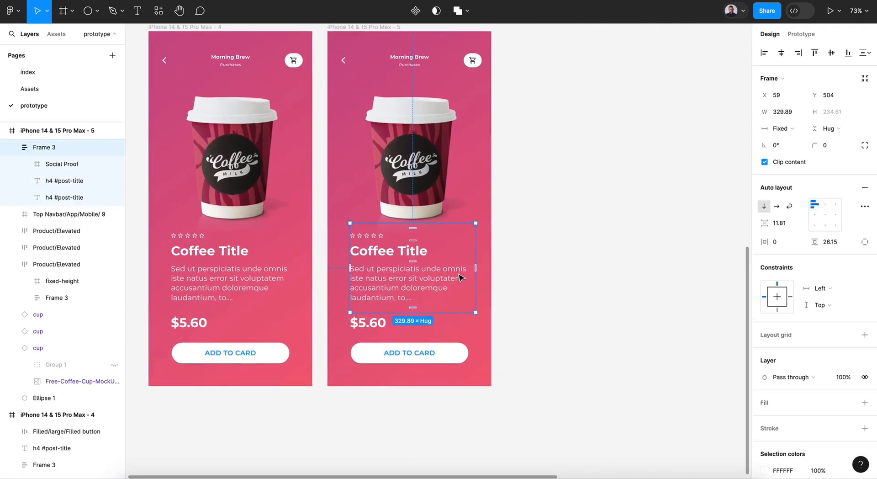
click(269, 355)
click(431, 187)
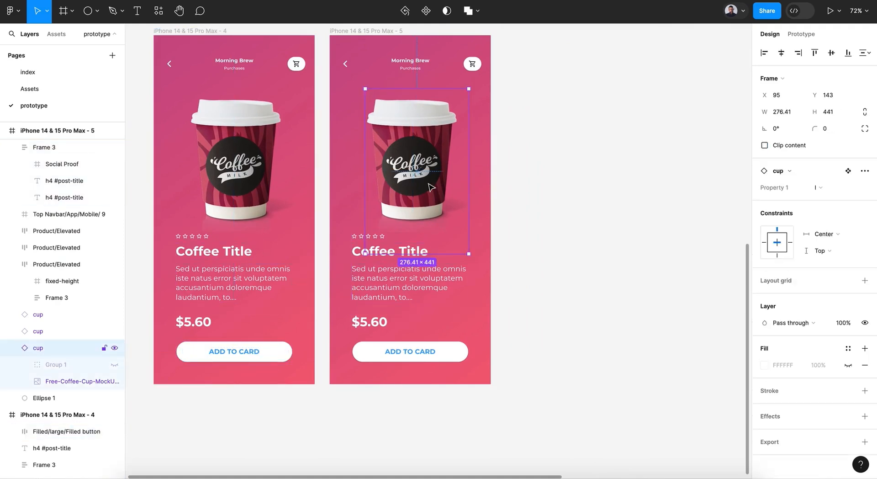
click(812, 187)
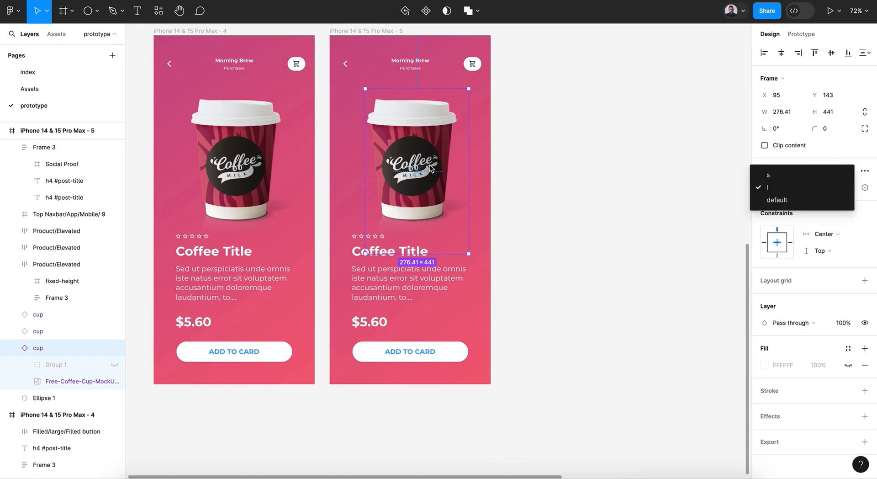
click(793, 175)
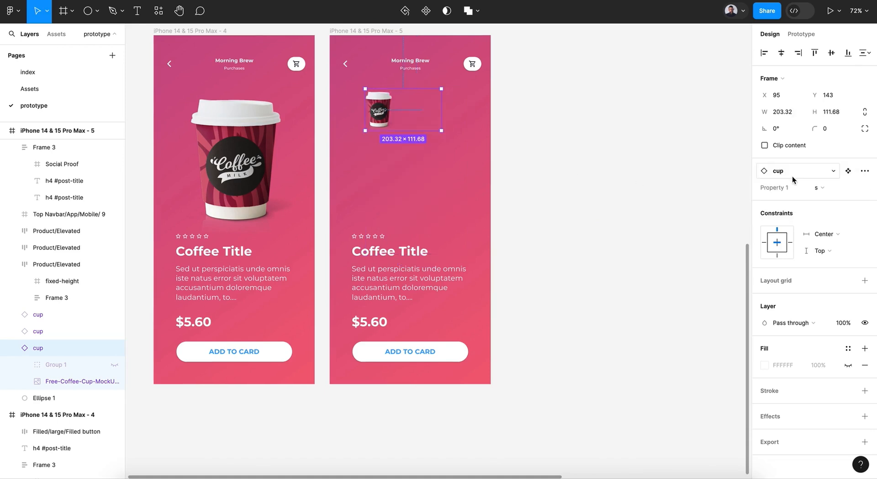
Step: Show the small cup's hidden Group 1 and move the cup instance to X 47, Y 138
click(114, 367)
drag(387, 111, 369, 109)
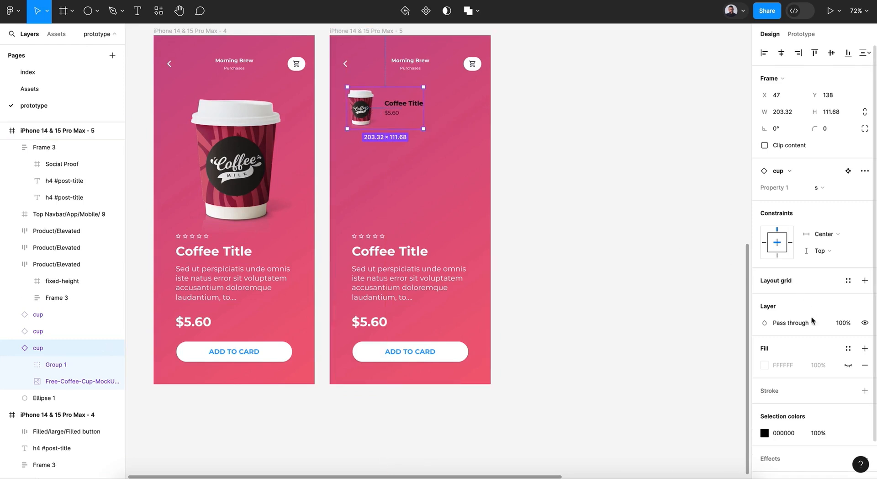
Step: Change the small cup's title and price text from black to white, FFFFFF
click(763, 431)
drag(685, 286, 621, 200)
click(741, 178)
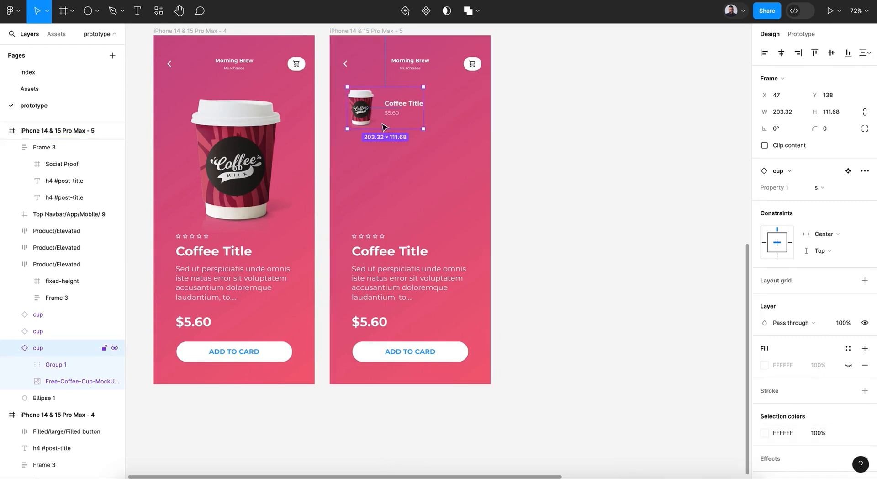
Step: Shift the duplicated screen's large text frame and $5.60 price together horizontally to X 359, partly outside the screen edge
click(401, 289)
shift+click(375, 322)
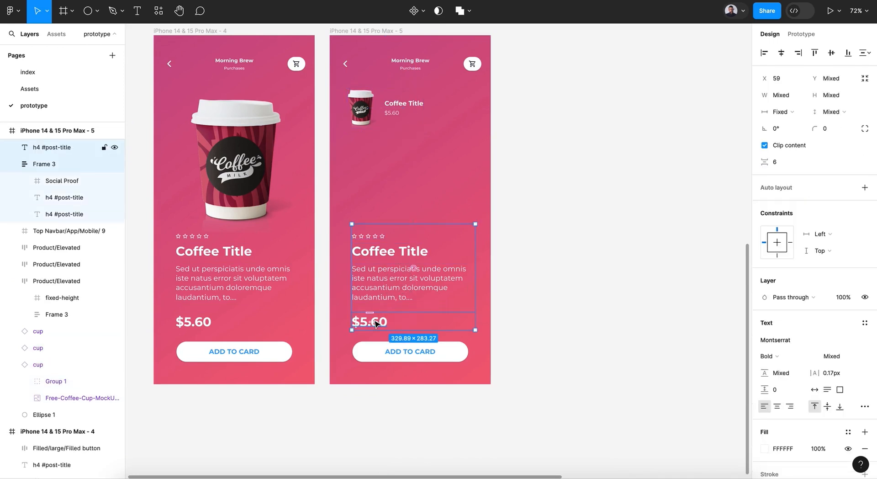
key(shift+Right)
key(shift+Right)
key(shift+Right)
key(shift+Right)
key(shift+Right)
key(shift+Right)
key(shift+Right)
key(shift+Right)
key(shift+Right)
key(shift+Right)
key(shift+Right)
key(shift+Right)
key(shift+Right)
key(shift+Right)
key(shift+Right)
key(shift+Right)
key(shift+Right)
key(shift+Right)
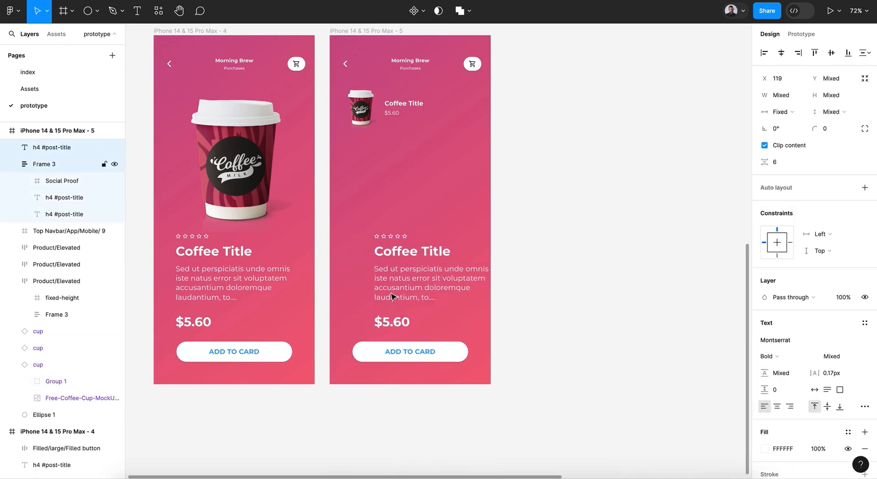
key(shift+Right)
key(shift+Right)
key(shift+Right)
key(shift+Right)
key(shift+Right)
key(shift+Right)
key(shift+Right)
key(shift+Right)
key(shift+Right)
key(shift+Right)
key(shift+Right)
key(shift+Right)
key(shift+Right)
key(shift+Right)
key(shift+Right)
key(shift+Right)
key(shift+Right)
key(shift+Right)
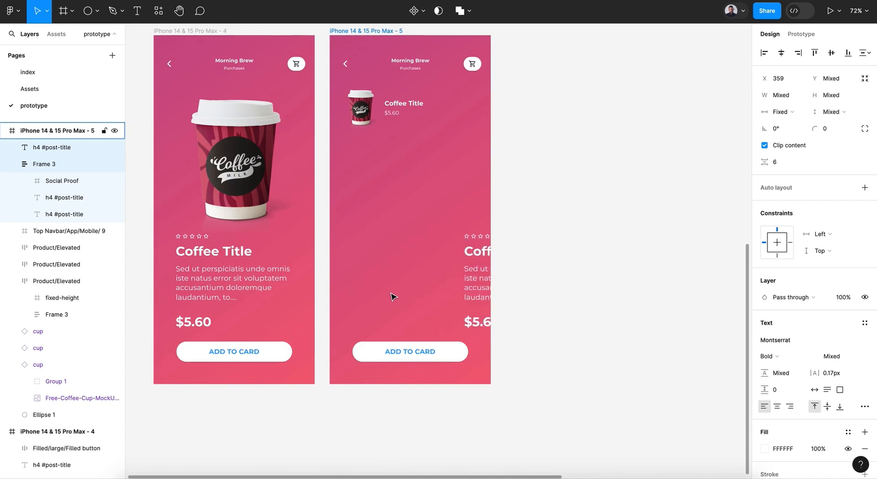
Step: Move the duplicated screen's ADD TO CARD button up beneath the small cup, to Y 281
click(427, 344)
drag(426, 344, 428, 154)
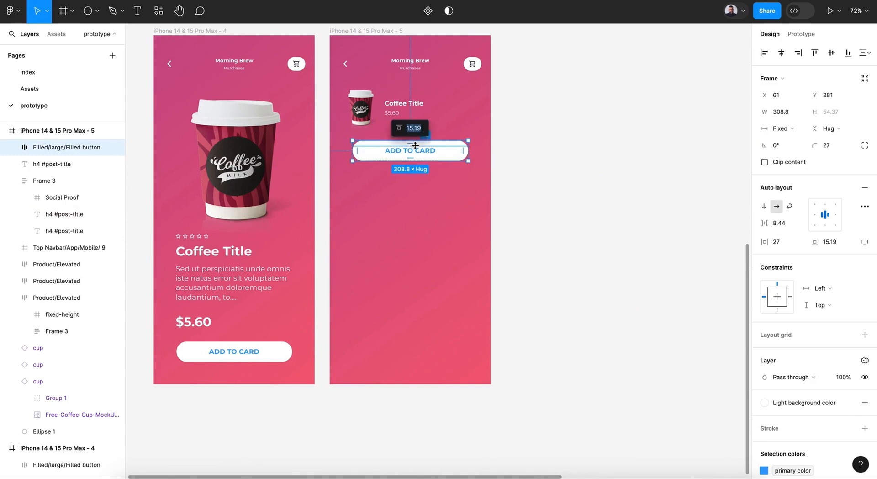
Step: Change the button label on iPhone 14 & 15 Pro Max - 5 from ADD TO CARD to "Checkout"
double_click(413, 149)
double_click(415, 146)
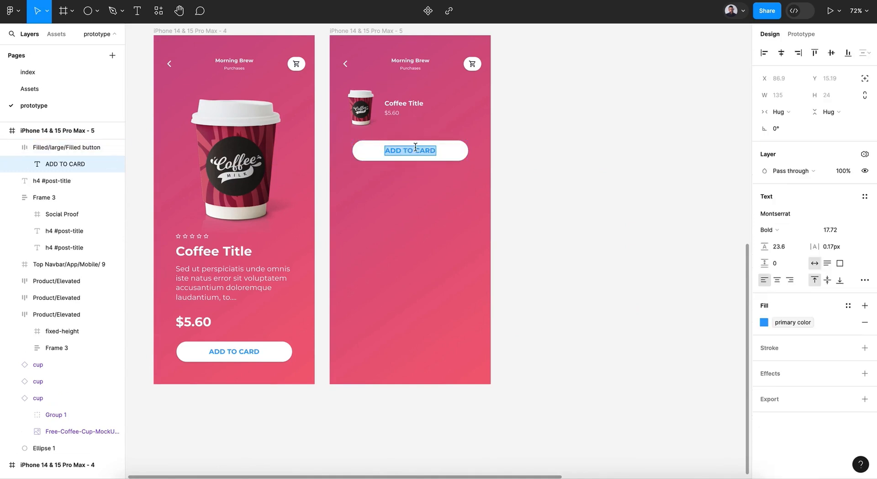
text(C)
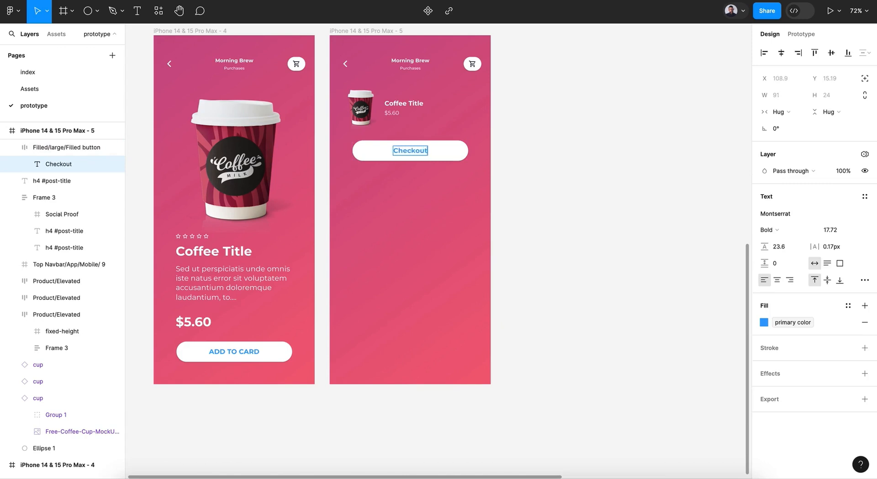
text(heckout)
key(Return)
key(BackSpace)
key(Escape)
key(Escape)
Step: Link the main cup on screen 1 to iPhone 14 & 15 Pro Max - 4 on tap, using Smart animate, Gentle, 800ms
scroll(594, 202, down, 5)
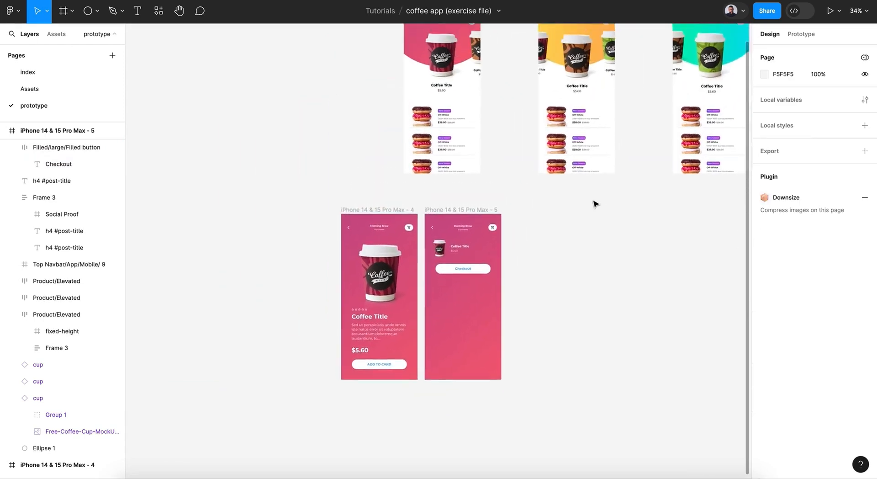
scroll(593, 202, up, 2)
scroll(594, 202, right, 2)
click(801, 34)
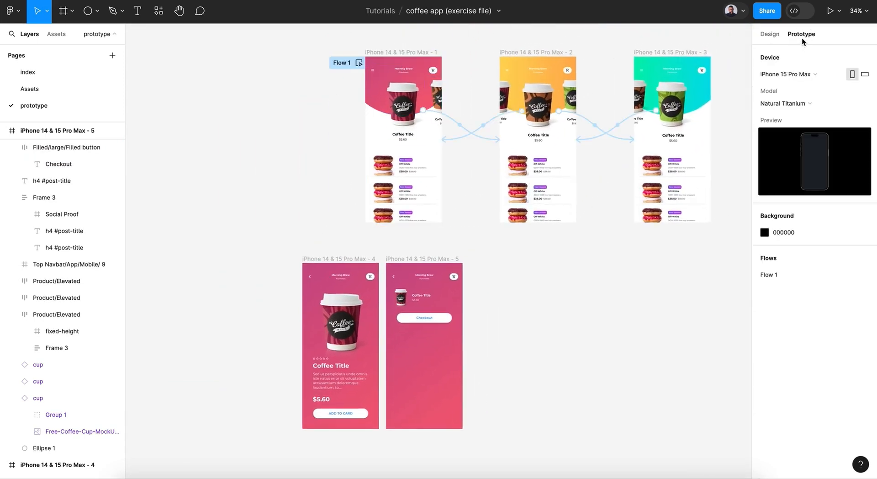
click(405, 102)
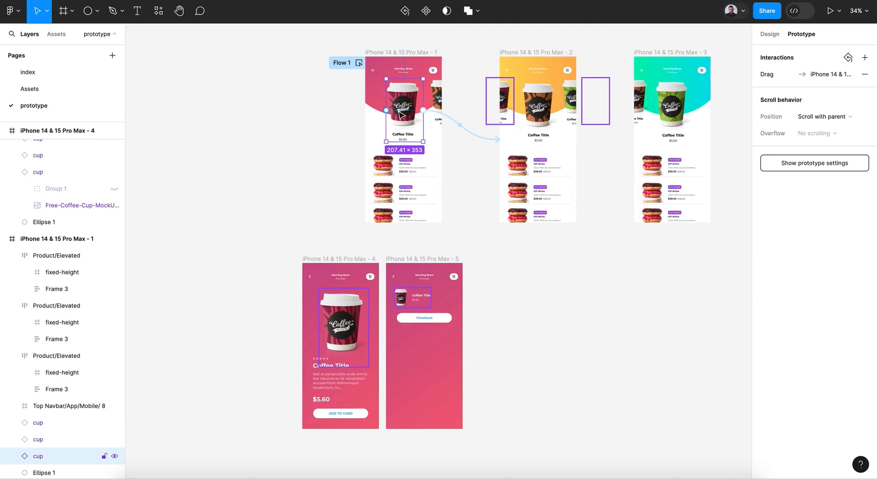
drag(386, 110, 326, 281)
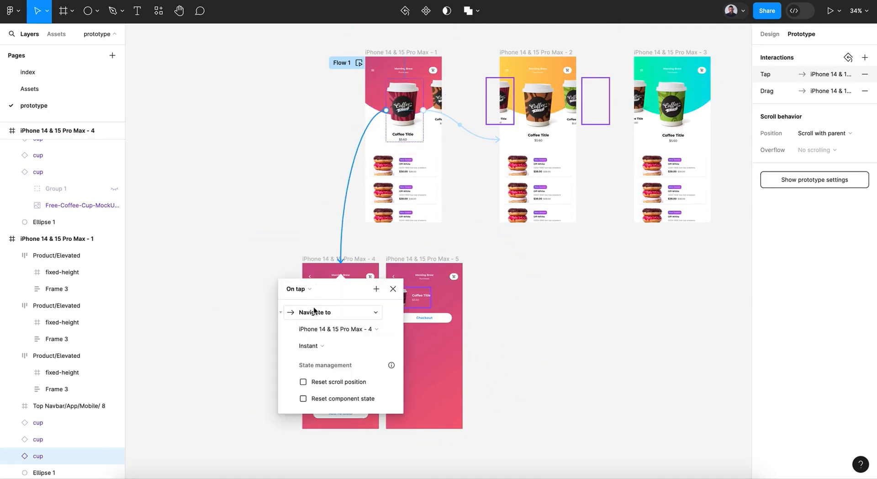
click(304, 296)
click(303, 292)
click(315, 346)
click(332, 373)
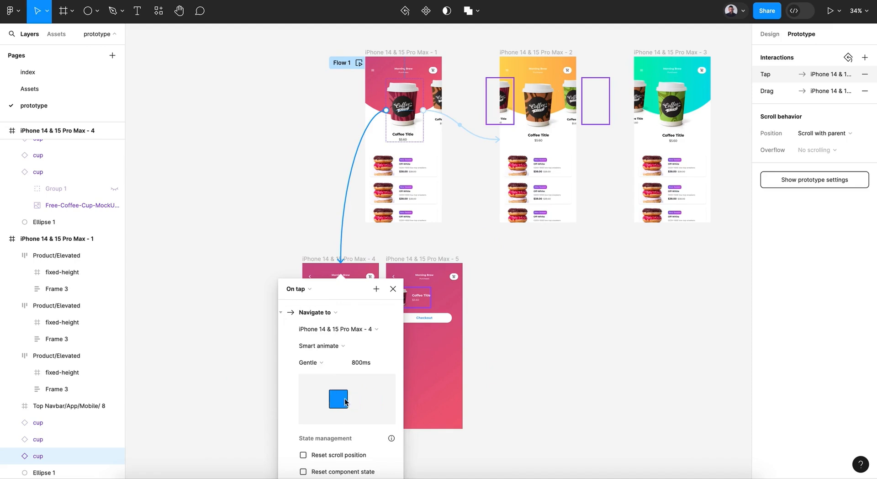
click(393, 288)
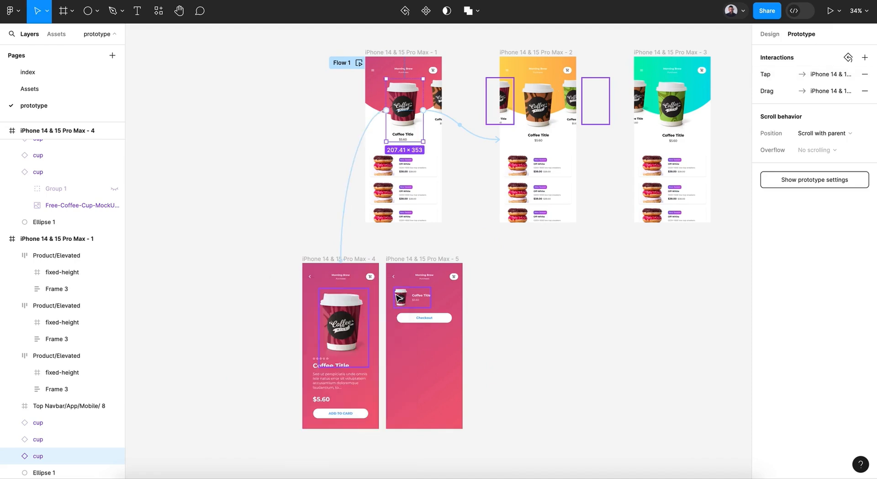
Step: Link screen 4's ADD TO CARD button to iPhone 14 & 15 Pro Max - 5 on tap with Smart animate, Gentle, 800ms
click(357, 414)
scroll(357, 414, down, 2)
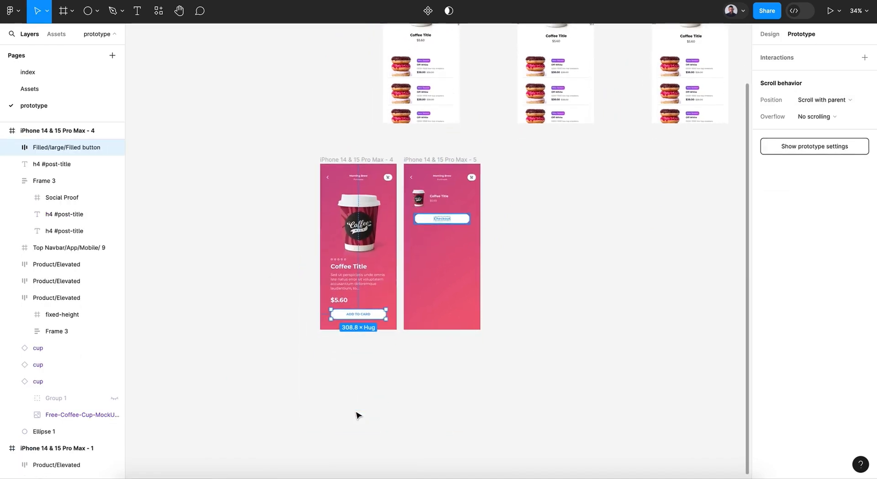
scroll(392, 372, up, 5)
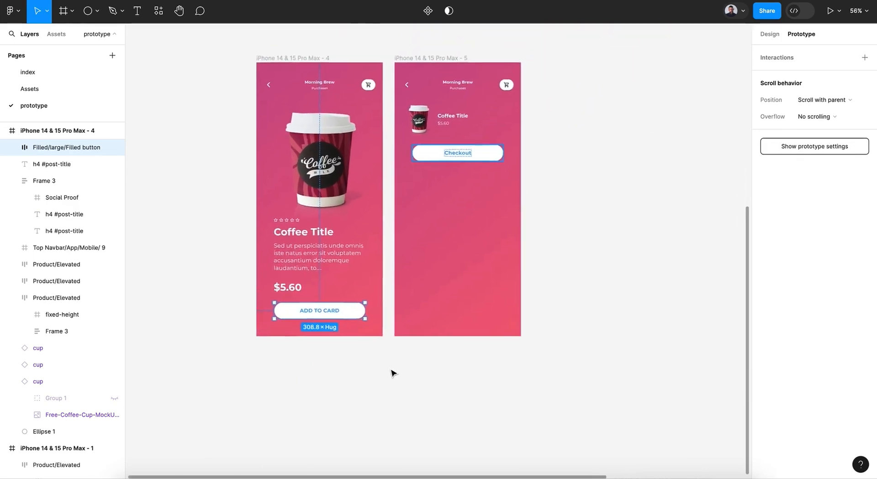
drag(364, 312, 422, 236)
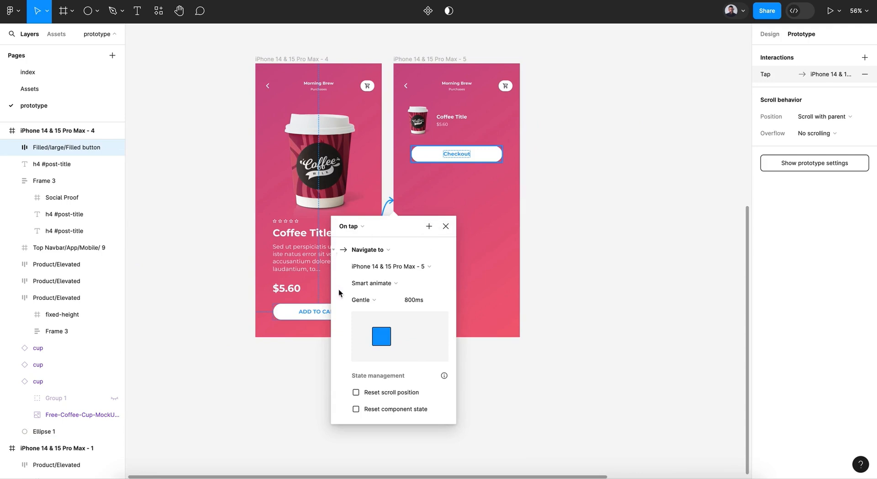
click(446, 226)
click(588, 241)
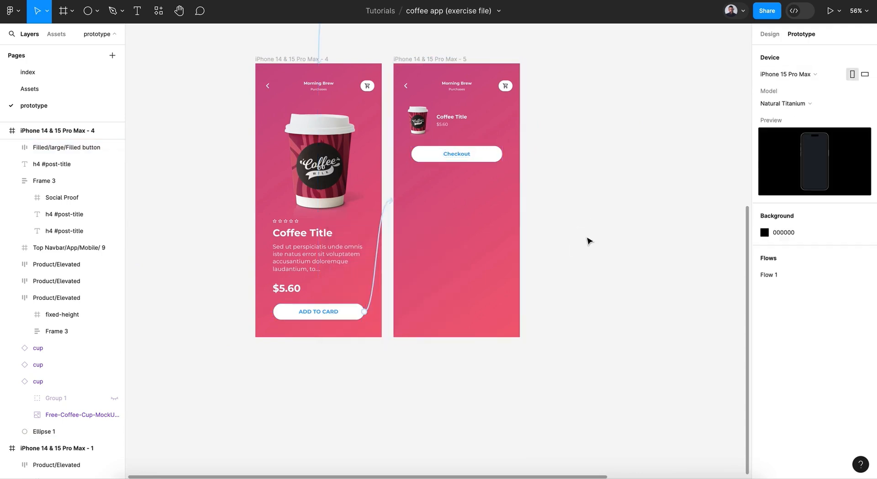
Step: Preview Flow 1 by tapping the pink cup and its ADD TO CARD button to check both transitions
scroll(588, 241, up, 5)
scroll(488, 116, up, 6)
click(378, 178)
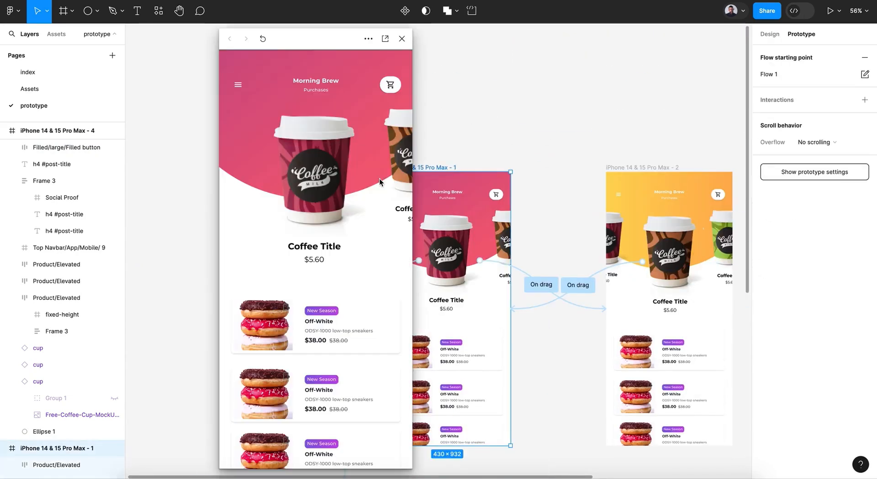
click(314, 207)
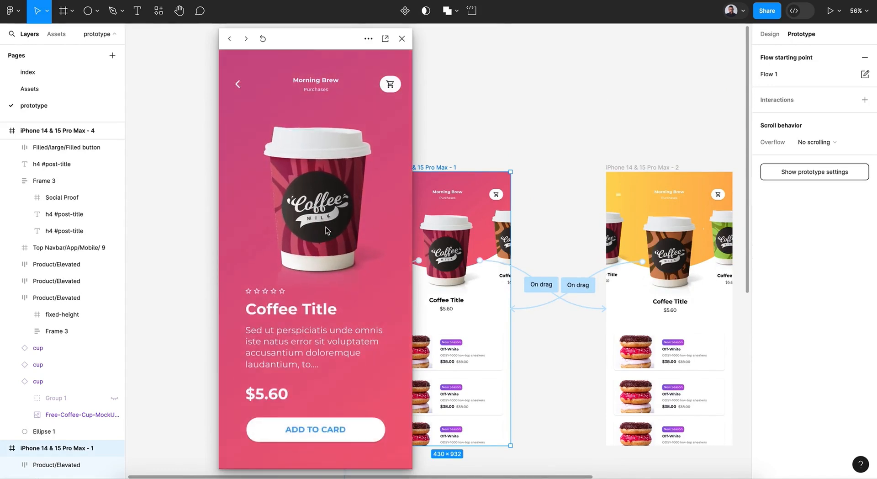
click(325, 436)
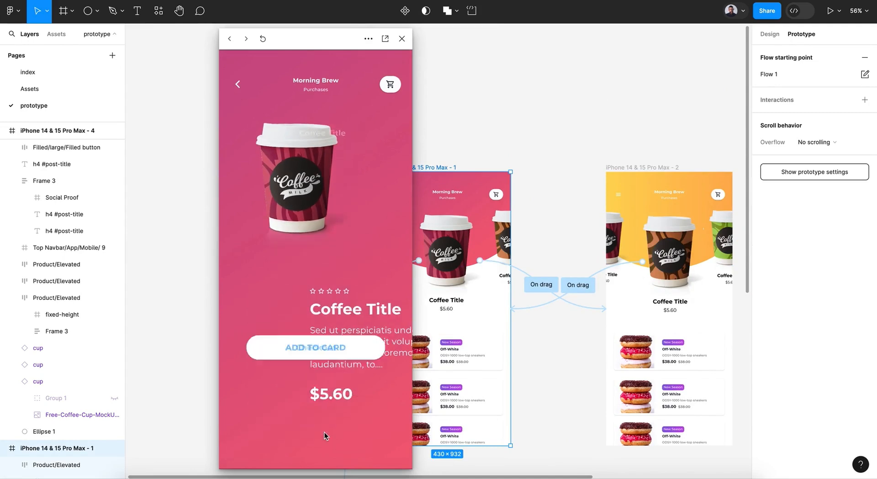
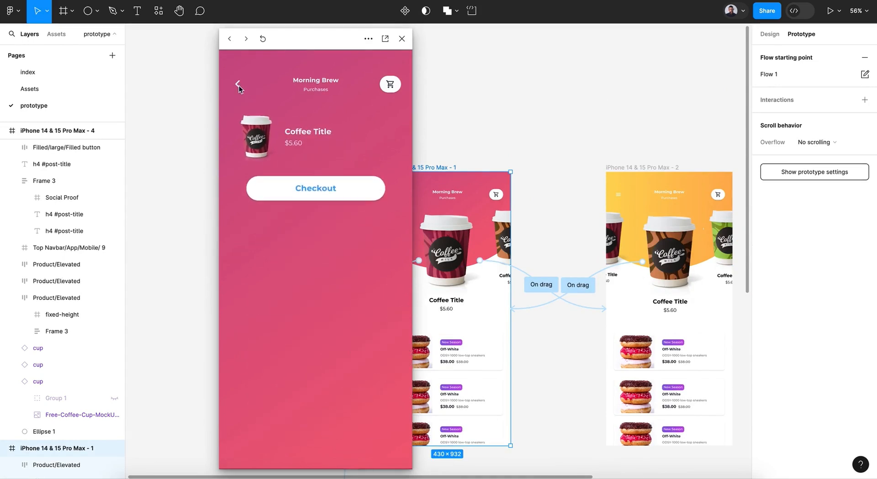
click(402, 39)
Step: Link the back arrow on iPhone 14 & 15 Pro Max - 5 to screen 4 on tap with Smart animate, Gentle, 800ms
scroll(488, 96, down, 10)
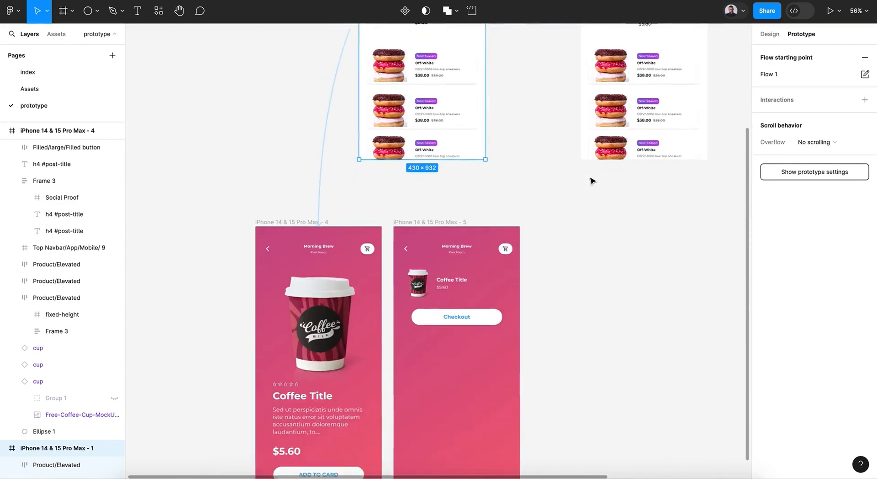
scroll(592, 181, down, 3)
double_click(406, 169)
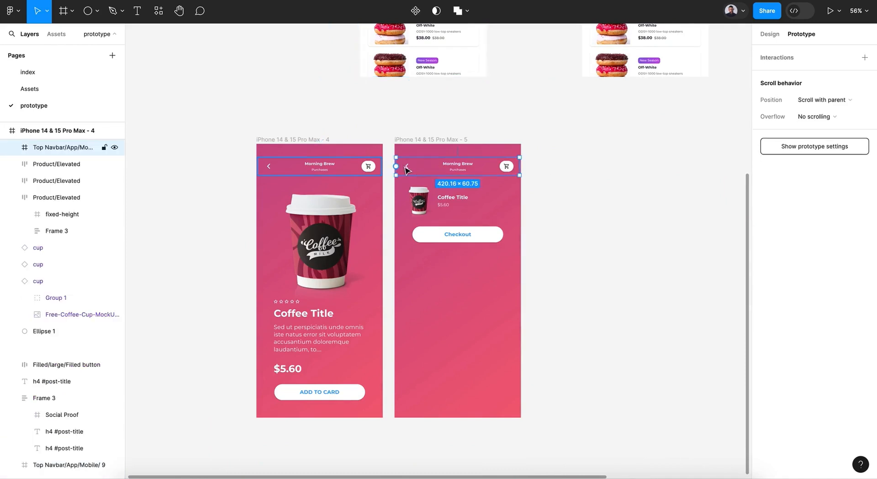
drag(396, 166, 317, 176)
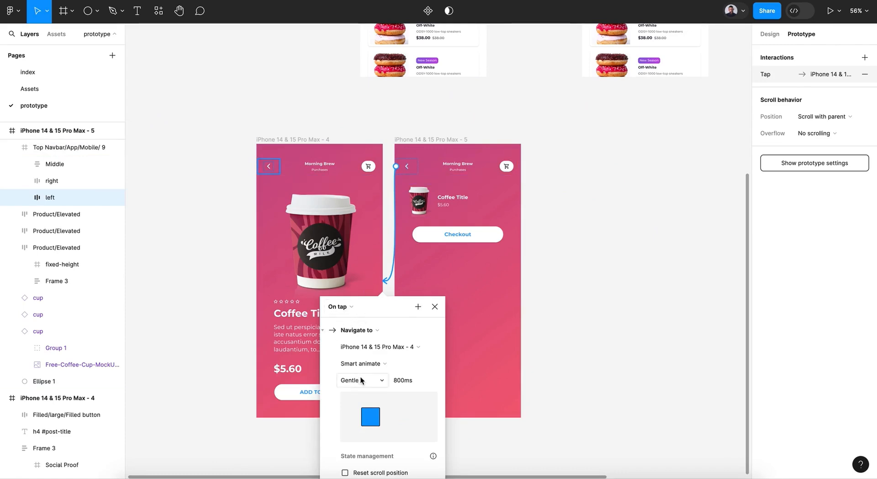
click(435, 306)
Step: Link the back arrow on iPhone 14 & 15 Pro Max - 4 to iPhone 14 & 15 Pro Max - 1 on tap
click(268, 170)
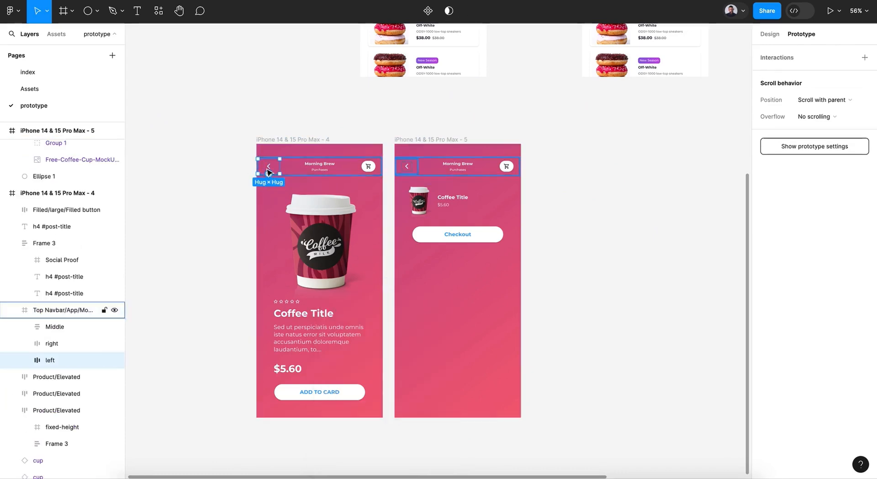
scroll(268, 170, up, 5)
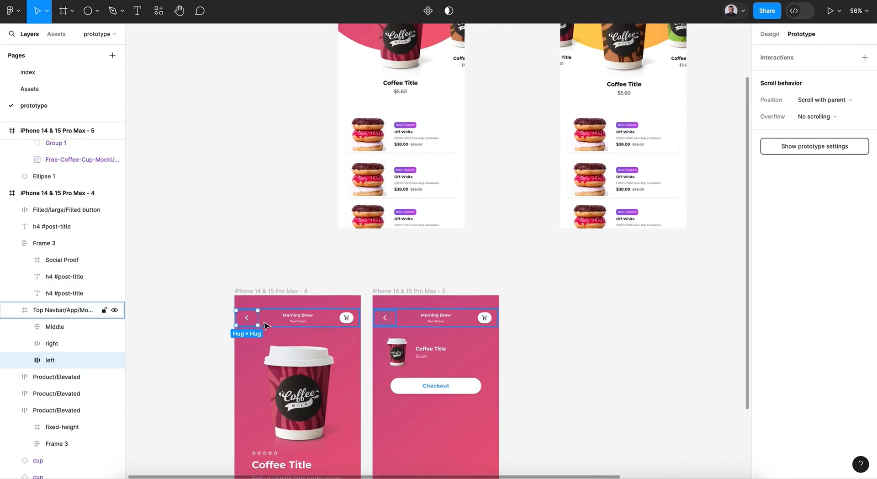
drag(246, 325, 373, 178)
click(453, 254)
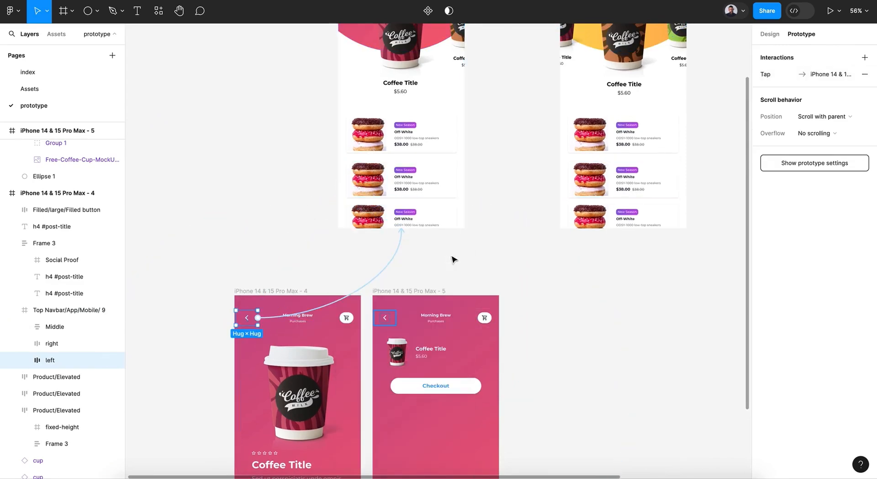
click(498, 271)
Step: Preview Flow 1 again, swiping through the coffee cups and opening the pink cup's detail screen
scroll(498, 270, down, 4)
scroll(499, 271, up, 5)
scroll(500, 271, right, 3)
scroll(500, 271, up, 1)
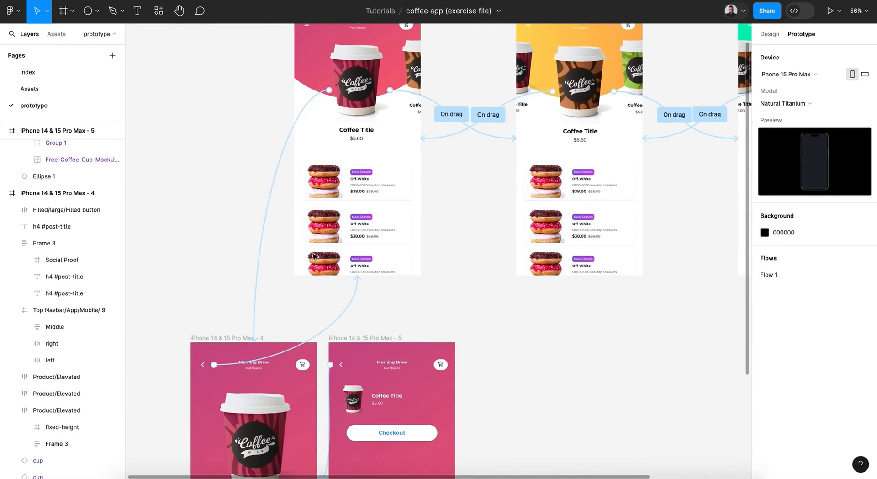
scroll(439, 270, up, 3)
scroll(439, 271, left, 1)
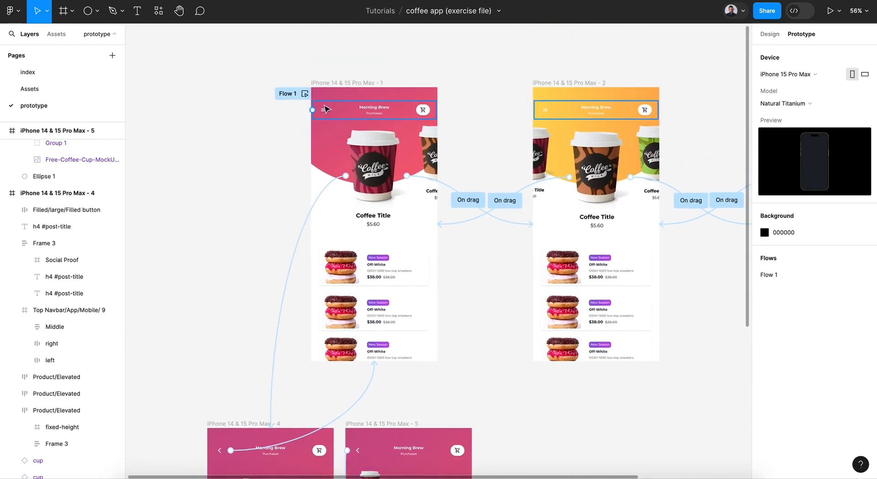
click(305, 94)
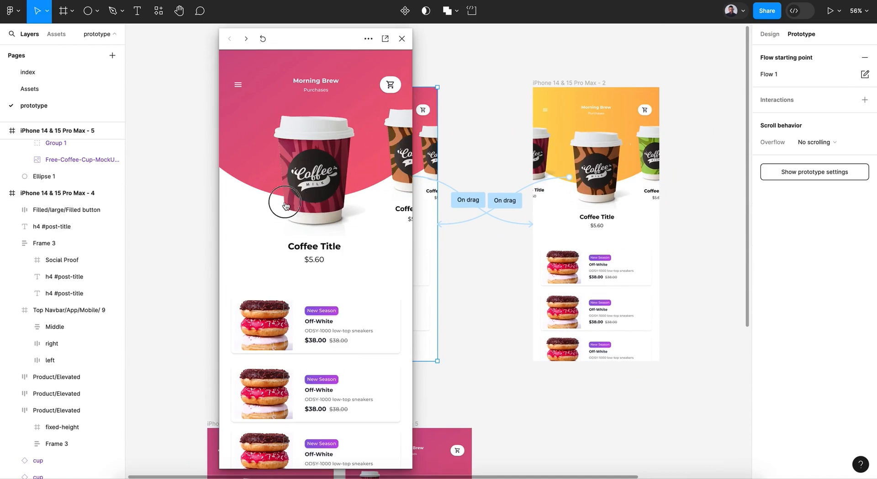
drag(293, 206, 256, 203)
drag(392, 196, 332, 190)
click(326, 186)
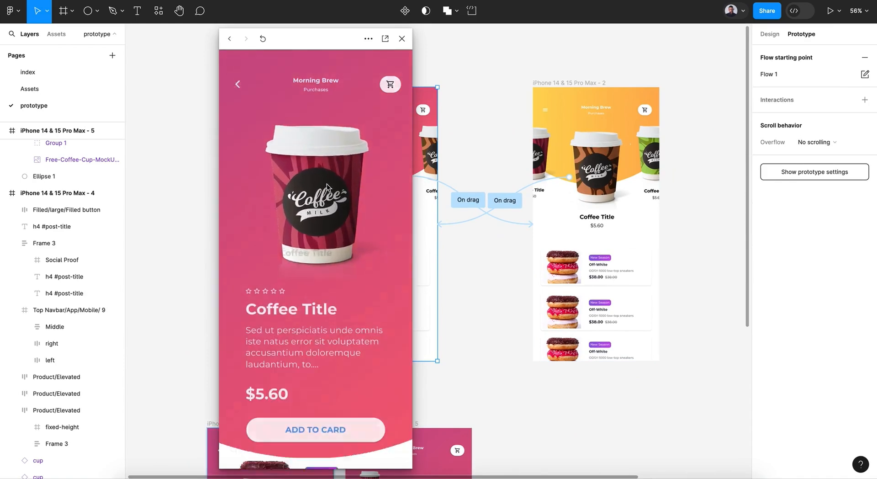
Step: Test the detail screen's back arrow, ADD TO CARD and the cart's back navigation to the home screen, and close the preview
click(237, 89)
click(315, 445)
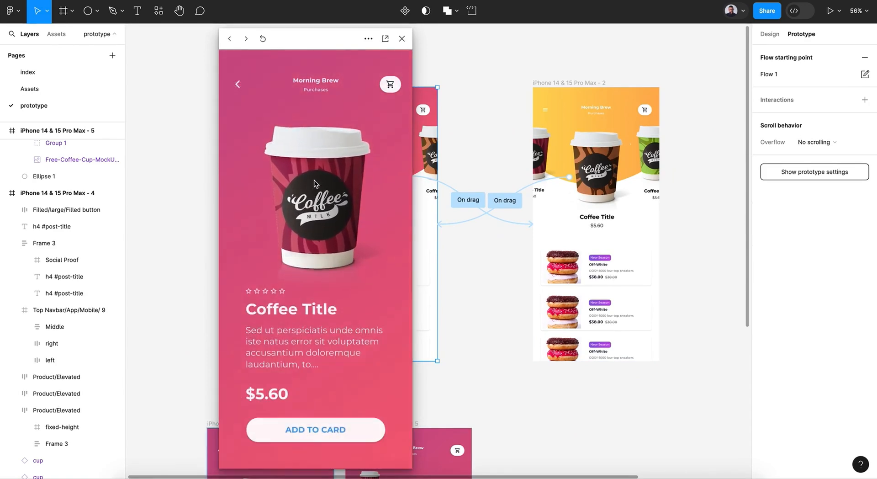
click(314, 430)
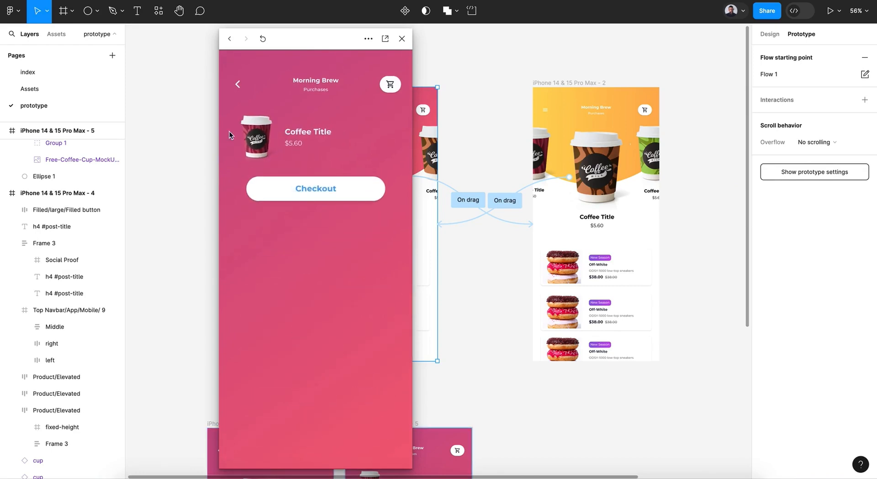
click(238, 88)
click(238, 88)
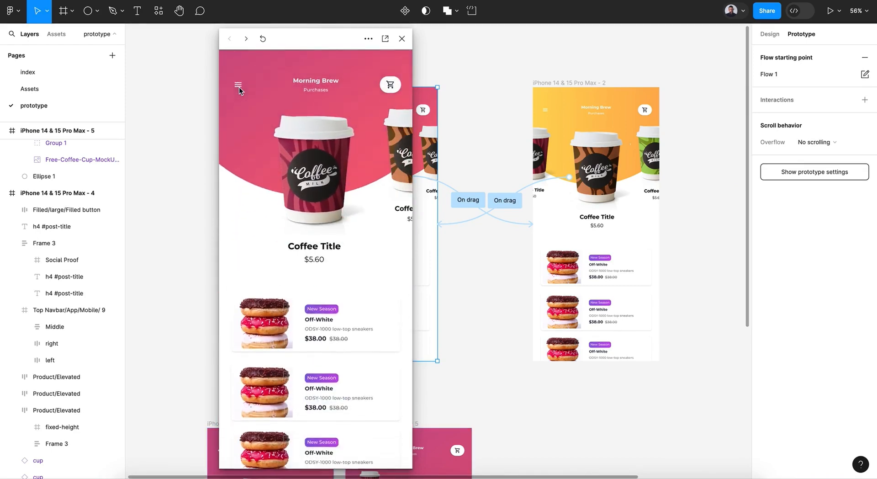
click(401, 40)
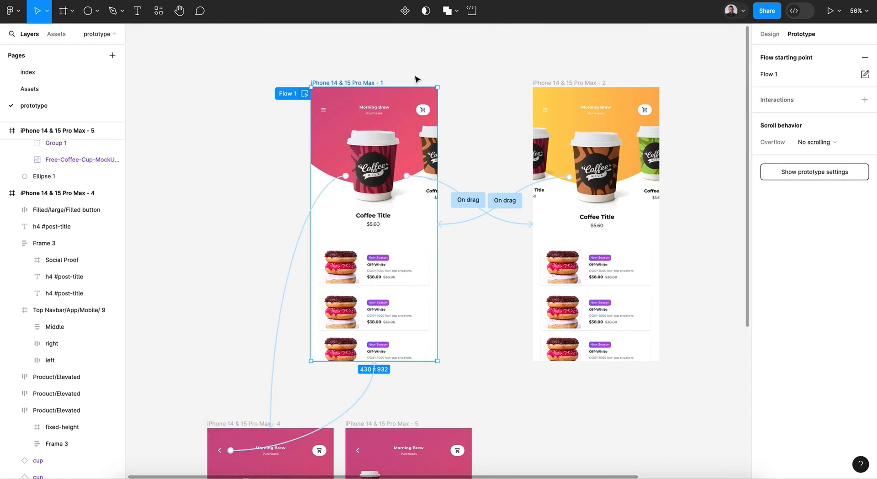
click(493, 296)
Step: Space out the three home screens horizontally, moving screen 2 to X 865 and screen 3 even farther away
click(776, 37)
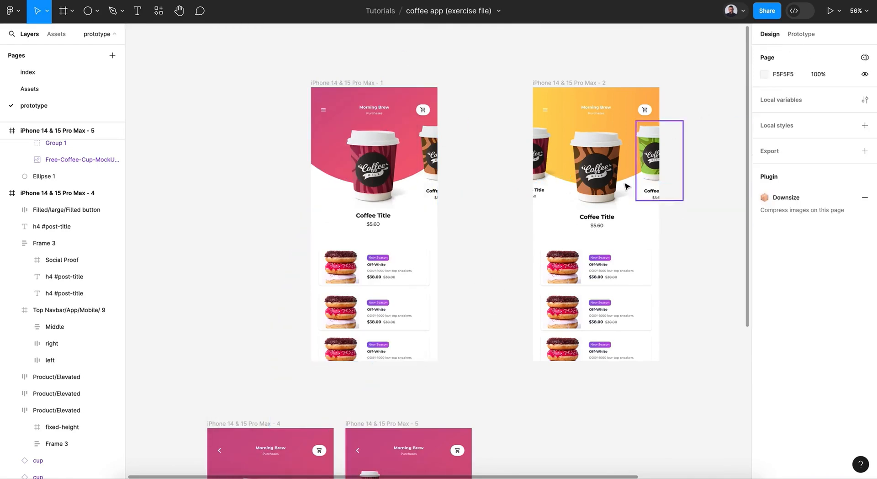
scroll(626, 185, right, 5)
scroll(455, 147, down, 5)
scroll(459, 147, down, 1)
drag(409, 86, 565, 244)
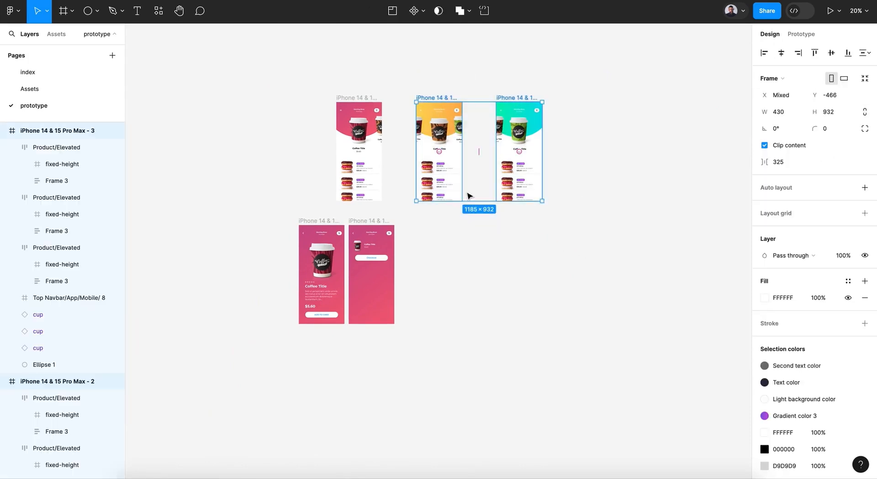
drag(458, 191, 493, 186)
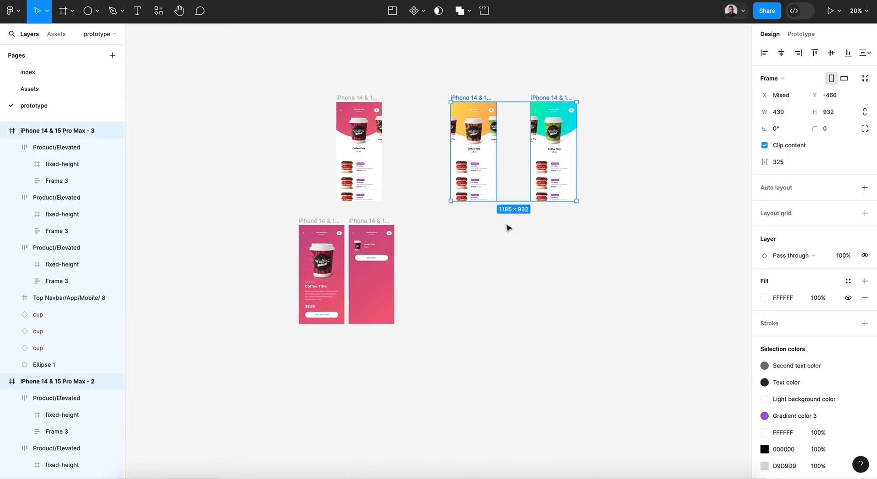
key(Escape)
drag(544, 94, 587, 94)
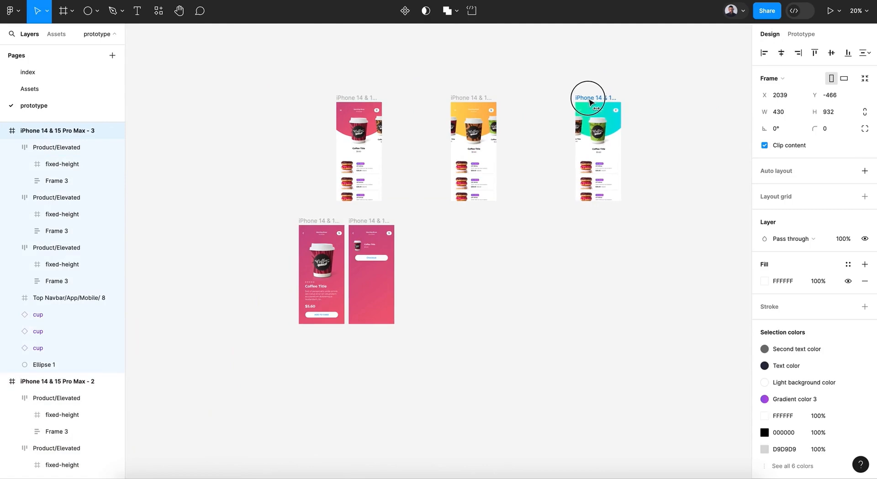
click(494, 265)
Step: Duplicate the orange home screen and place the copy at X 650, Y 694, level with the pink detail and cart screens
click(464, 97)
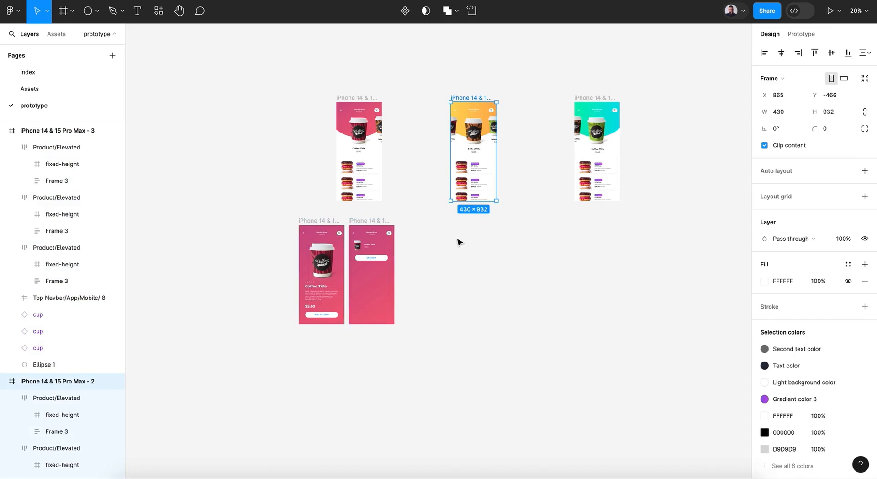
click(467, 241)
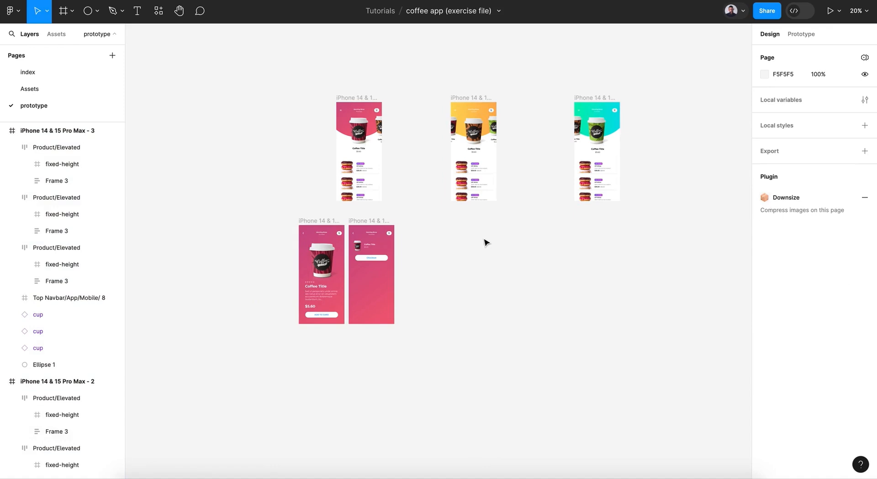
key(shift+1)
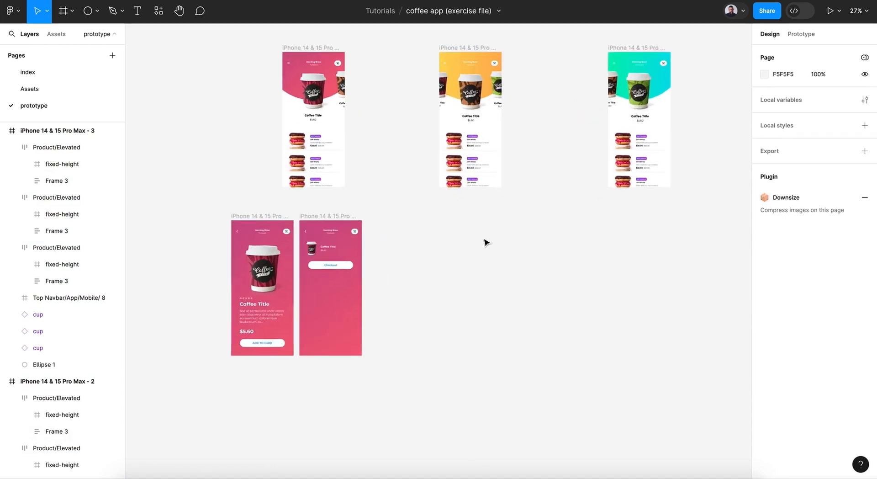
click(449, 72)
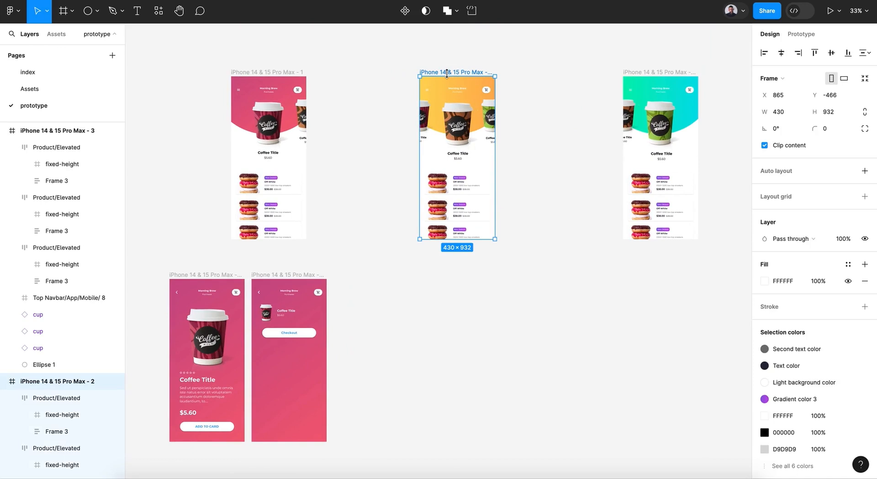
key(ctrl+d)
drag(525, 74, 403, 277)
scroll(407, 274, down, 3)
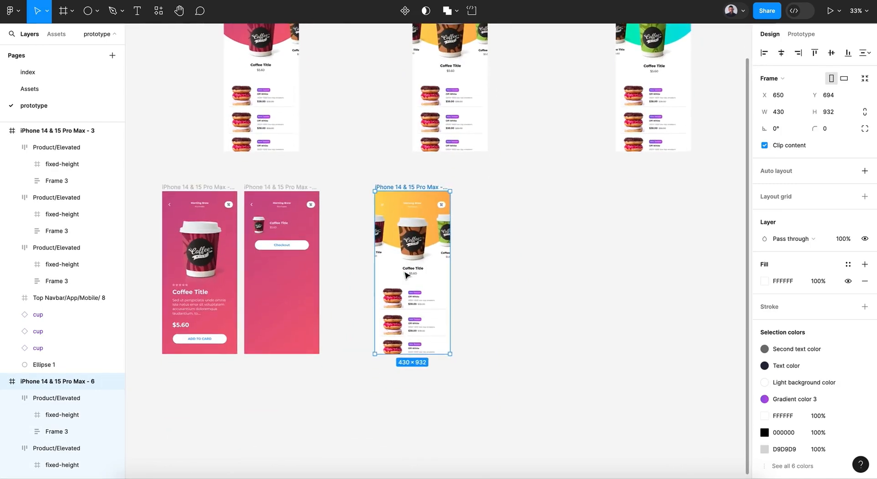
Step: Push the copied screen's three product cards below its frame and the pink and green side cups out past its edges
double_click(408, 297)
shift+click(411, 324)
shift+click(422, 346)
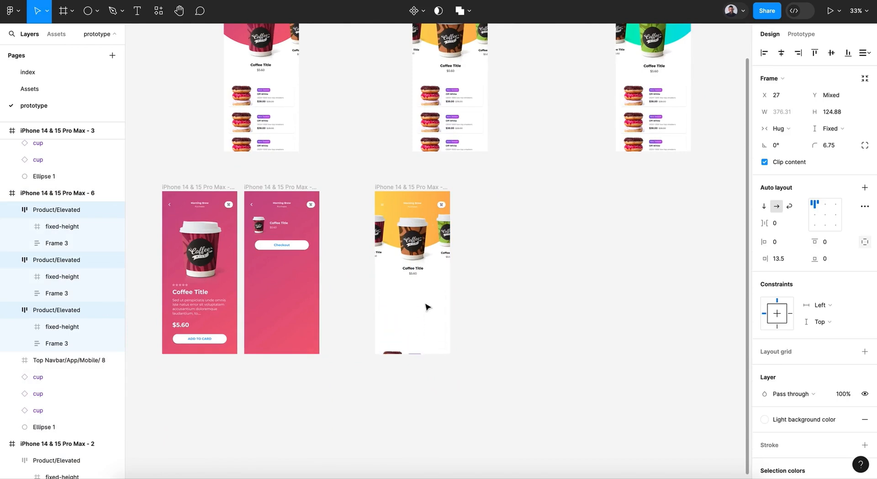
click(383, 240)
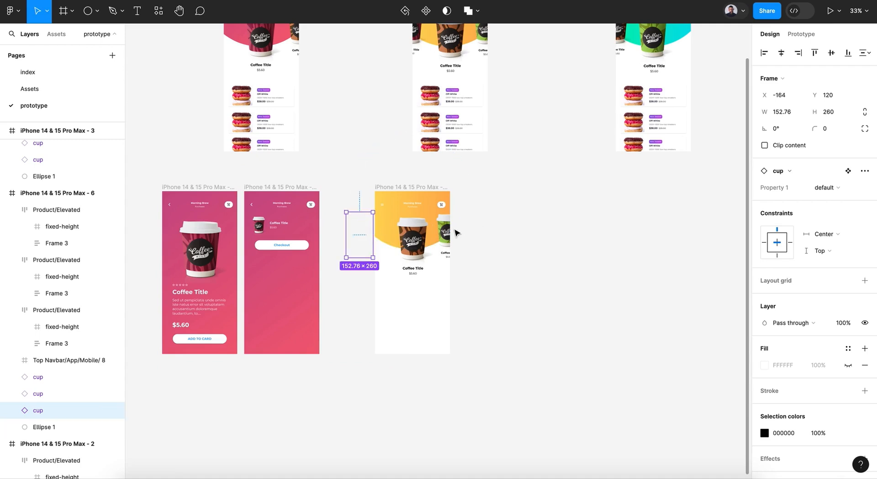
click(450, 234)
key(shift+Right)
key(shift+Right)
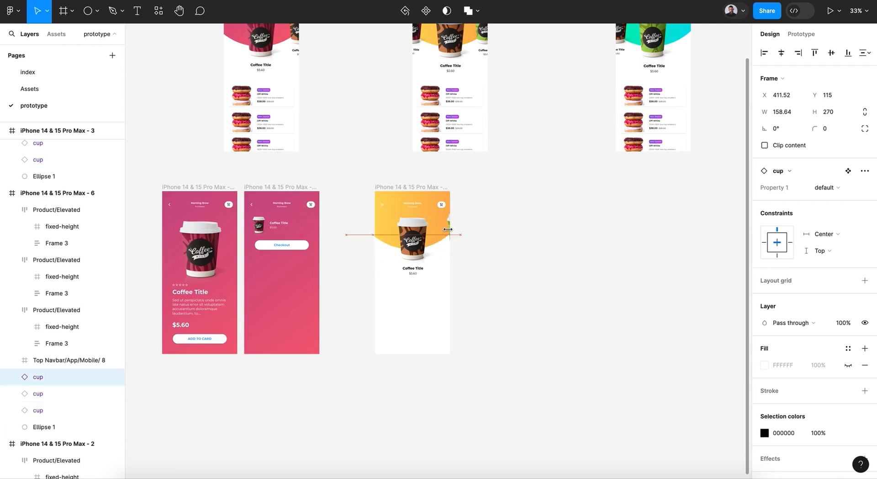
Step: Switch the orange cup on the copied screen to the l variant and center it horizontally
click(419, 238)
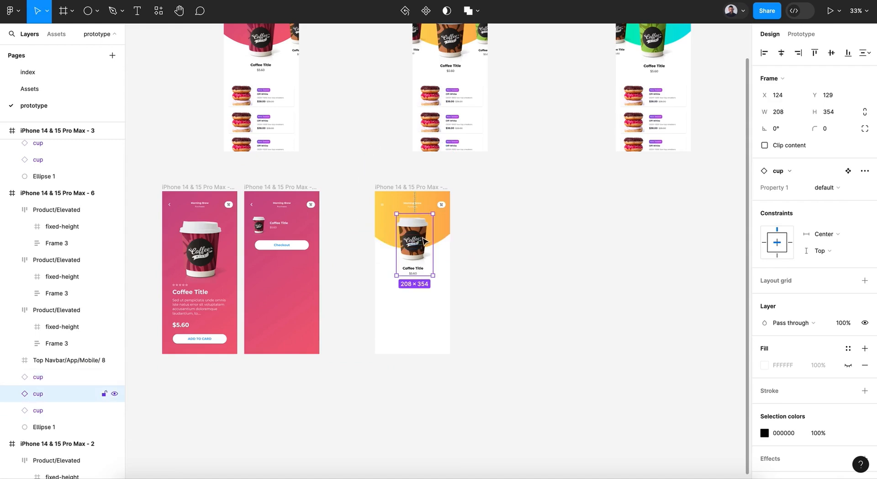
click(822, 188)
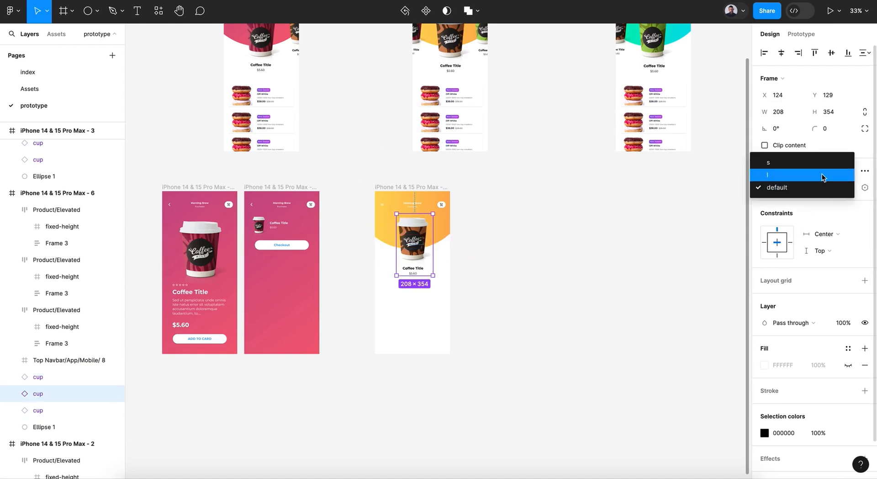
click(822, 175)
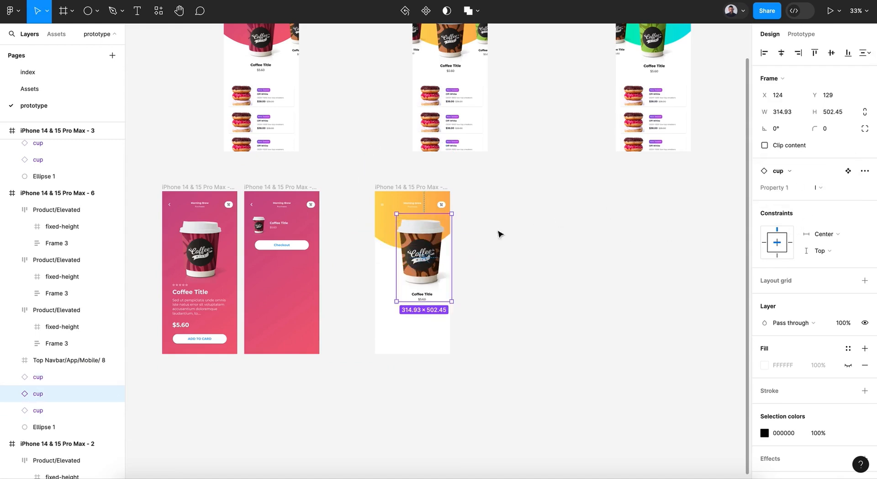
click(781, 52)
scroll(478, 194, up, 5)
scroll(478, 194, down, 3)
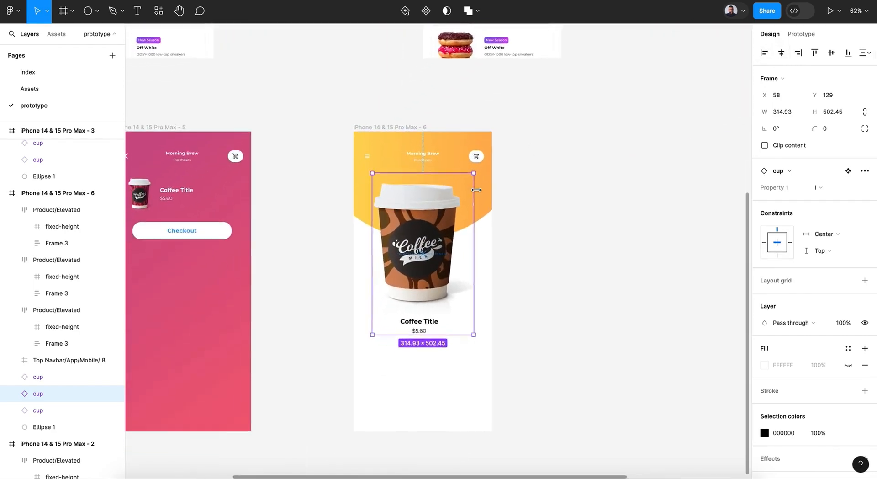
Step: Scale the orange cup down to about 281 × 449 and hide its Group 1 title and price layer
drag(420, 246, 424, 247)
key(k)
drag(419, 337, 422, 317)
click(12, 394)
click(114, 409)
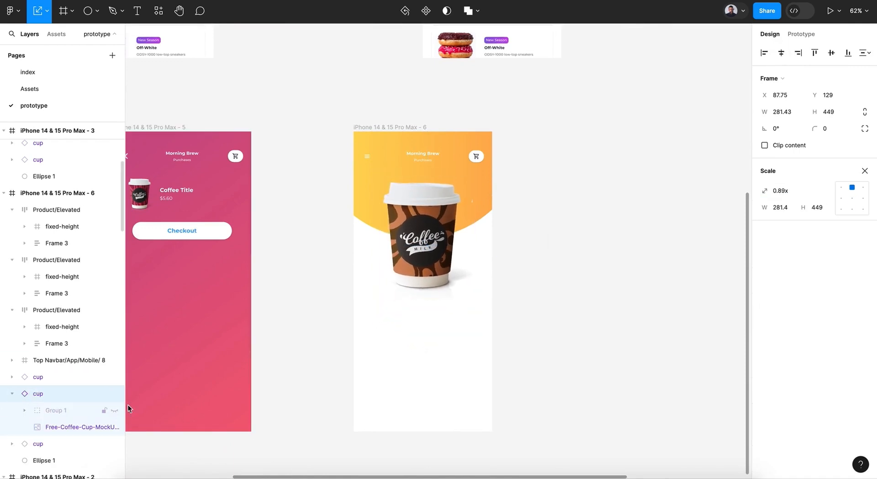
Step: Scale the orange background ellipse to about 1315 × 1315 from its top center so it covers the whole screen
click(480, 208)
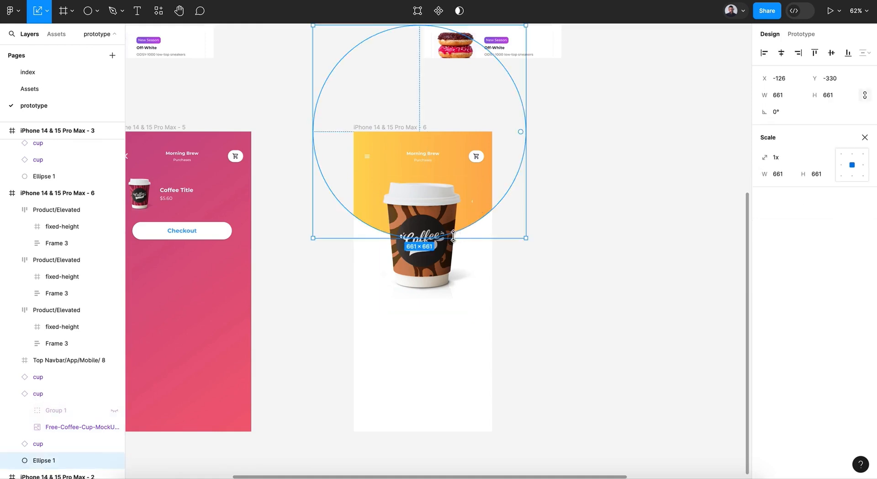
drag(446, 236, 428, 444)
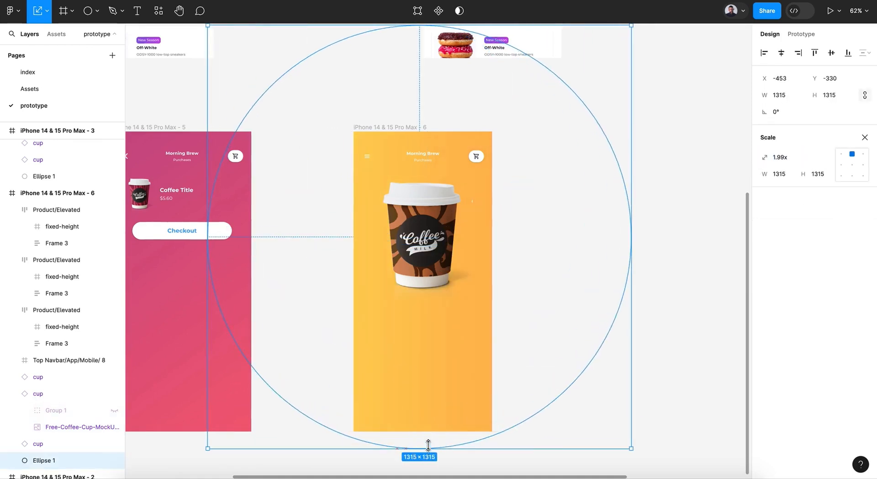
click(255, 98)
Step: Replace the top navbar on iPhone 14 & 15 Pro Max - 6 with a copy of the back-arrow navbar from iPhone 14 & 15 Pro Max - 4
scroll(255, 97, left, 6)
scroll(255, 98, down, 1)
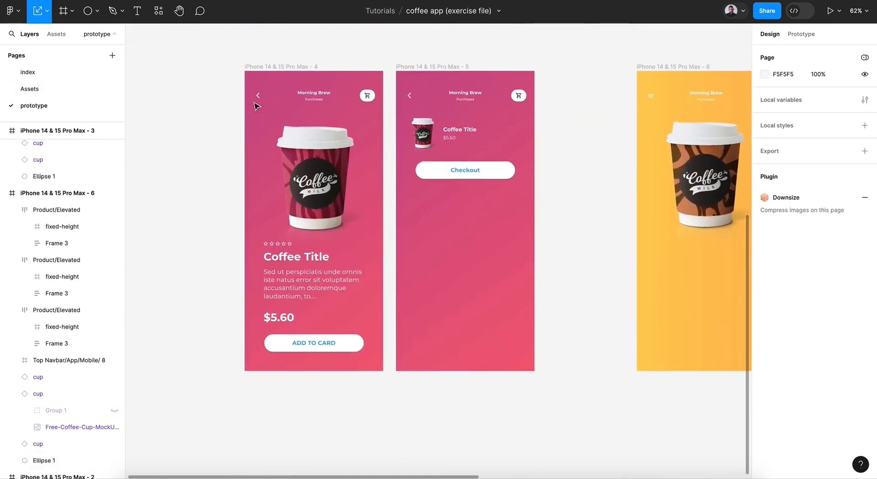
click(297, 261)
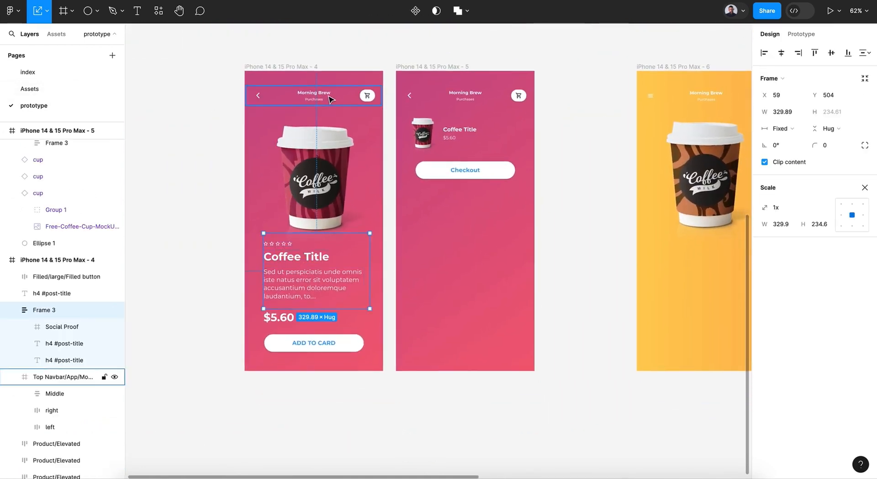
click(363, 94)
scroll(347, 97, right, 4)
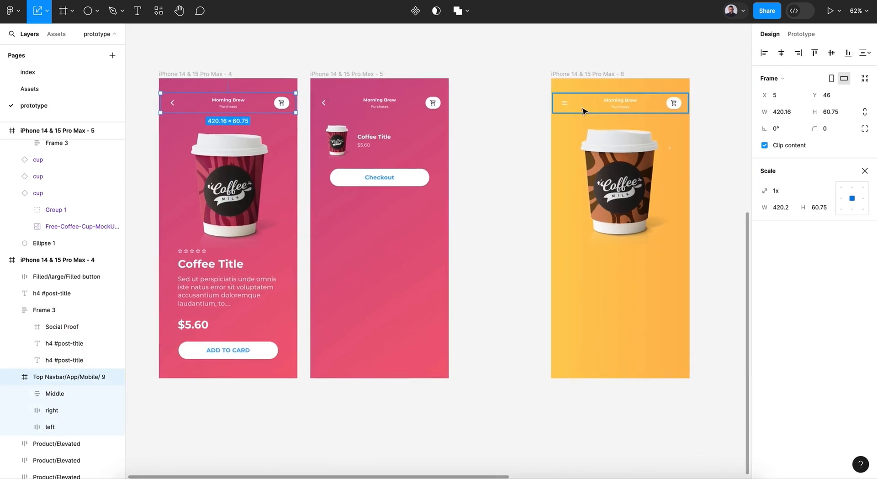
click(582, 110)
key(Delete)
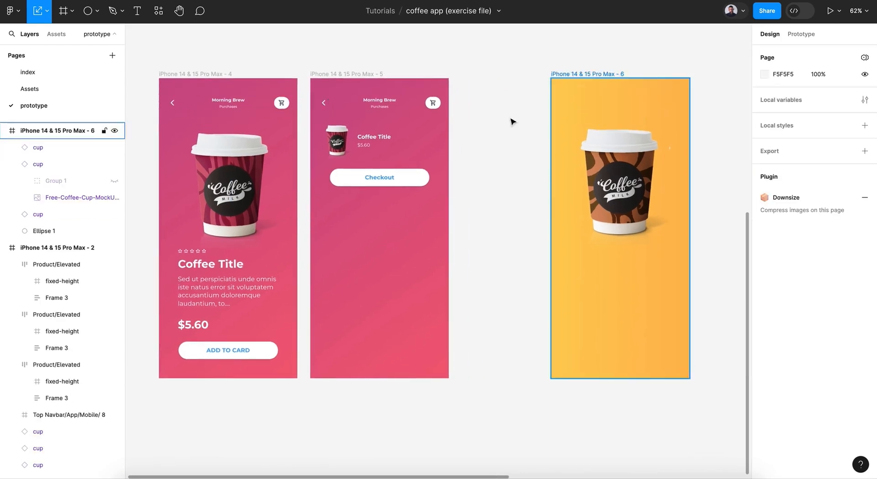
click(263, 112)
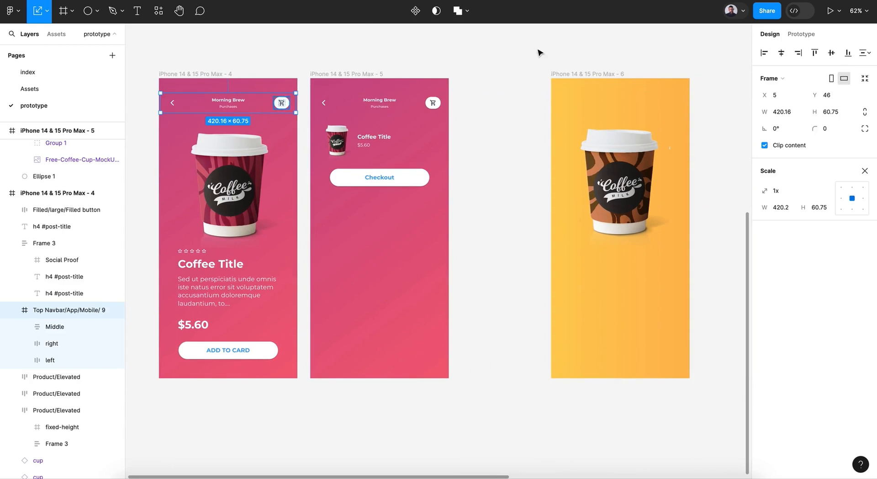
click(584, 73)
key(ctrl+v)
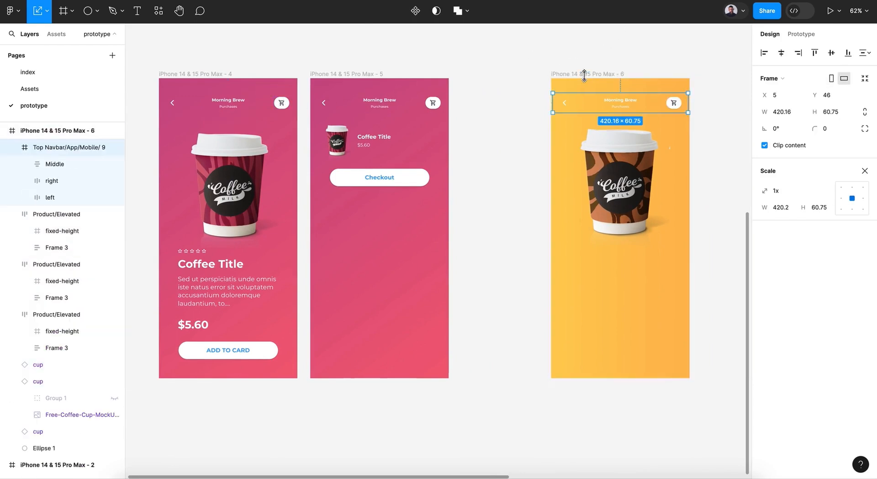
Step: Copy the title and description block, price and ADD TO CARD button from the pink detail screen onto iPhone 14 & 15 Pro Max - 6
click(188, 284)
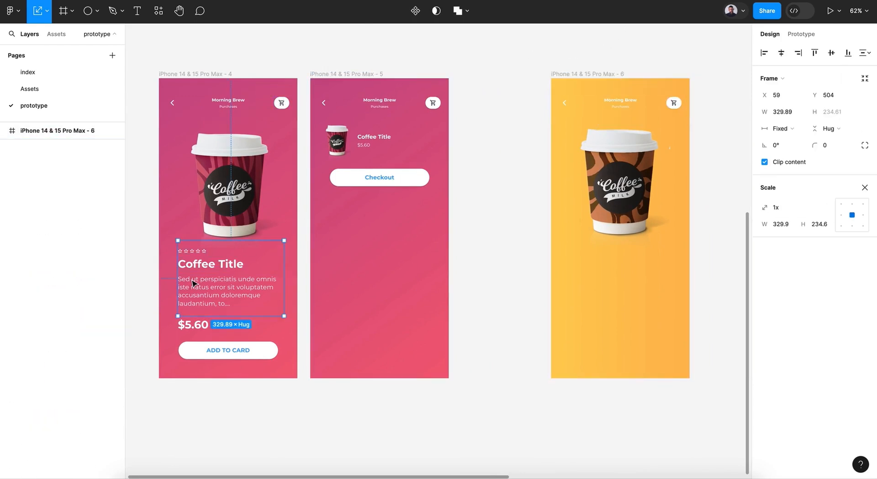
shift+click(194, 325)
shift+click(211, 350)
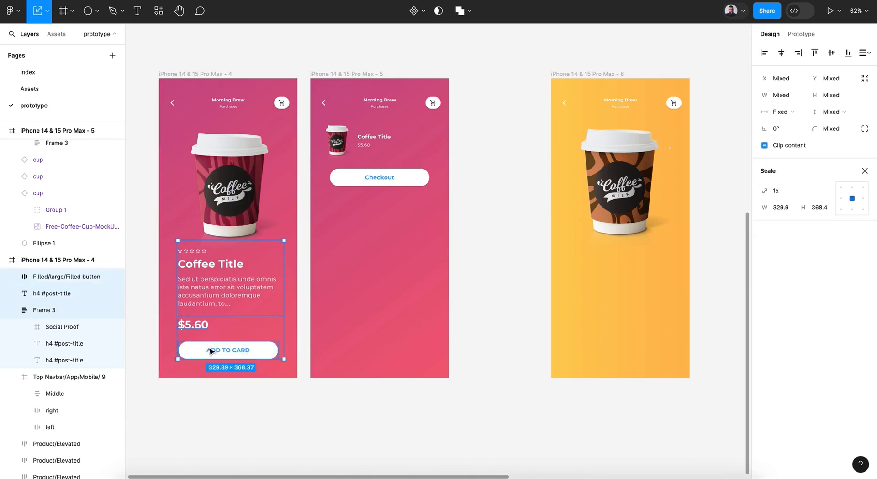
click(587, 75)
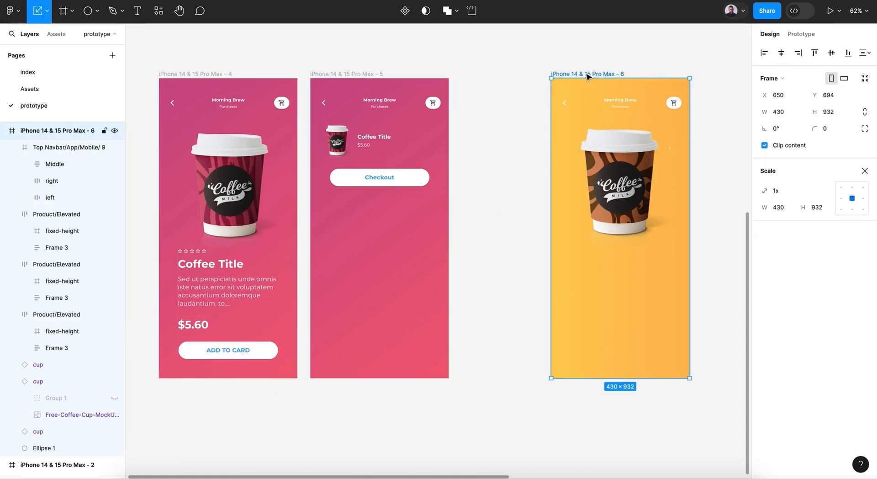
key(ctrl+v)
scroll(730, 185, right, 3)
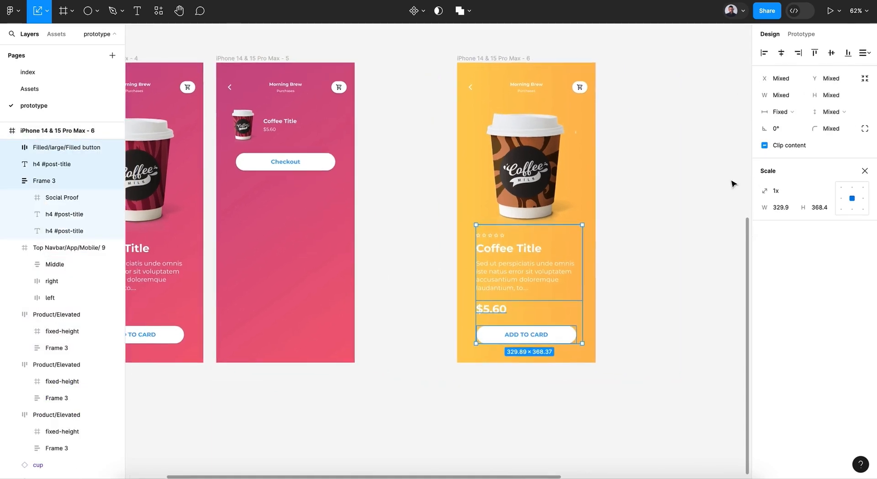
click(703, 191)
Step: Remove the inherited prototype links from the orange detail screen: the back arrow's tap and the cup's two drag interactions
click(802, 34)
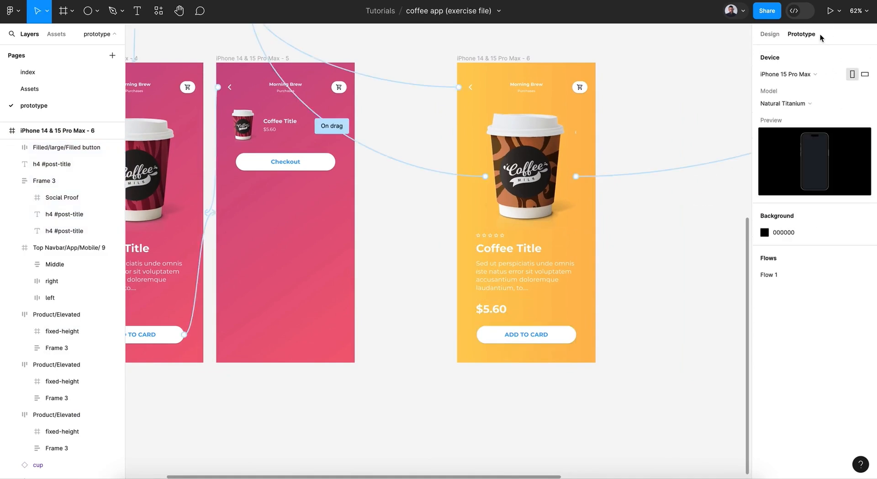
click(424, 86)
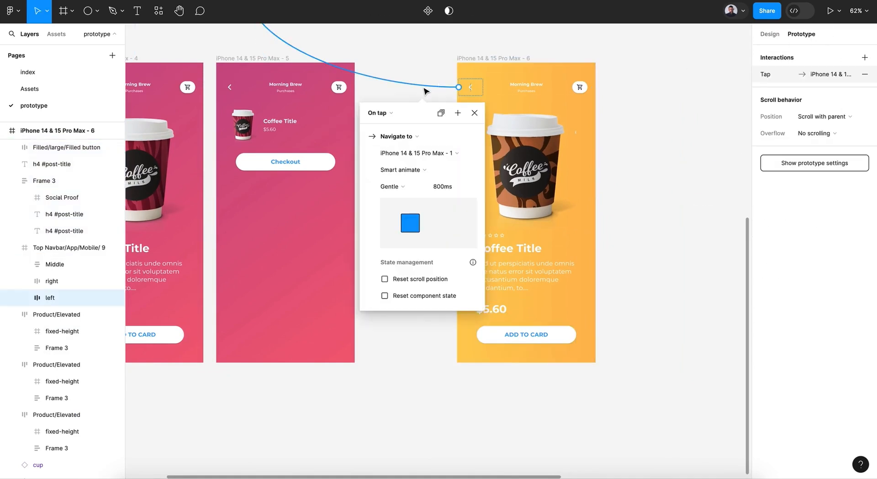
click(423, 92)
click(423, 93)
click(402, 162)
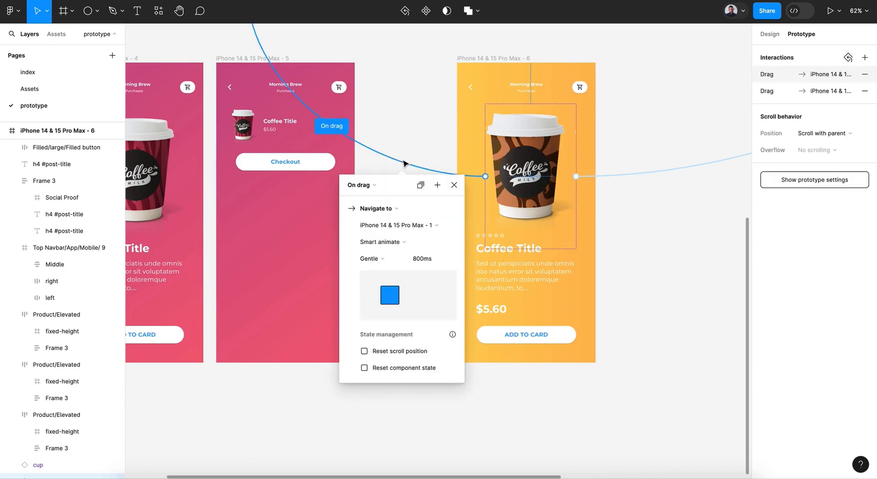
key(Escape)
click(648, 176)
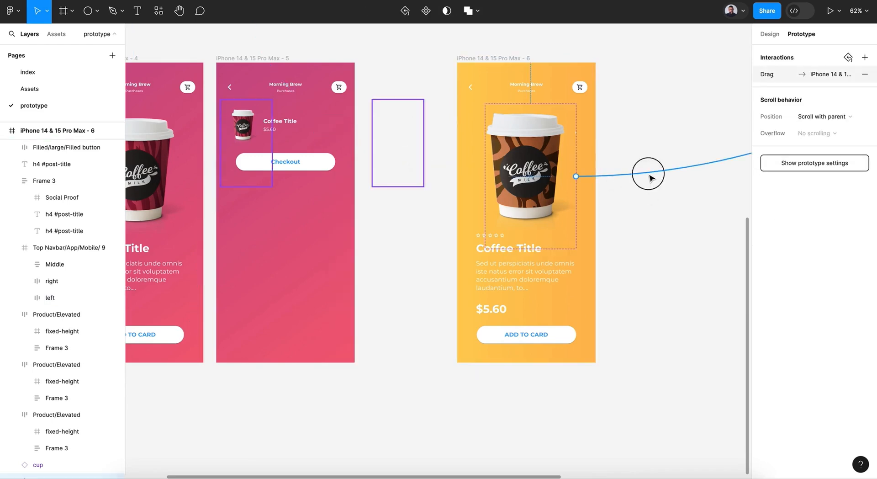
click(650, 178)
click(651, 178)
scroll(642, 172, right, 2)
Step: Remove the orange screen's ADD TO CARD tap link to iPhone 14 & 15 Pro Max - 5 and return to design editing
click(493, 66)
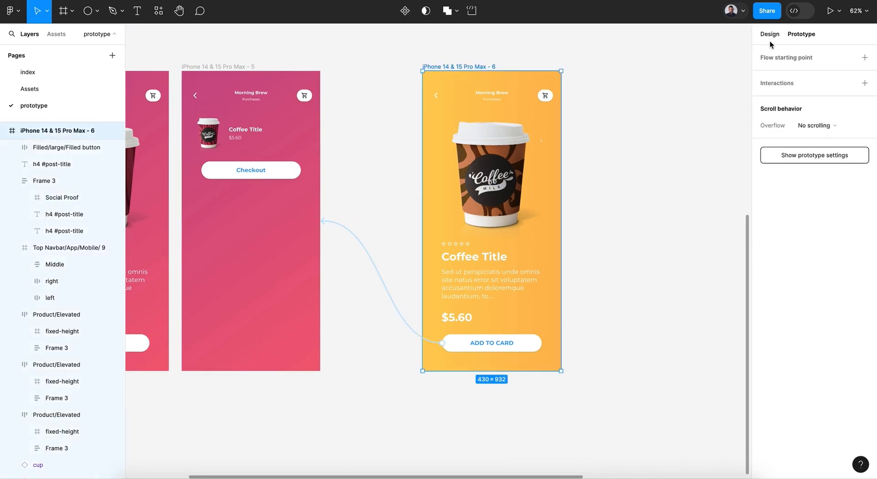
click(370, 259)
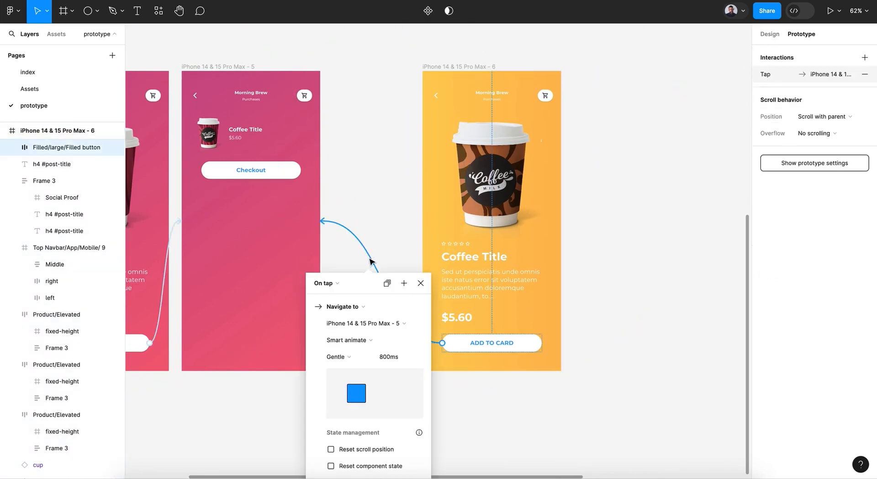
key(Escape)
click(472, 68)
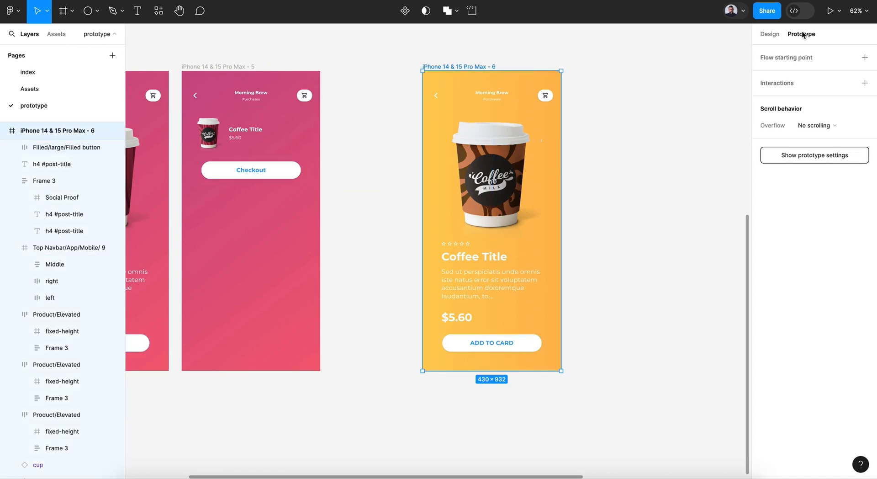
click(771, 34)
click(647, 128)
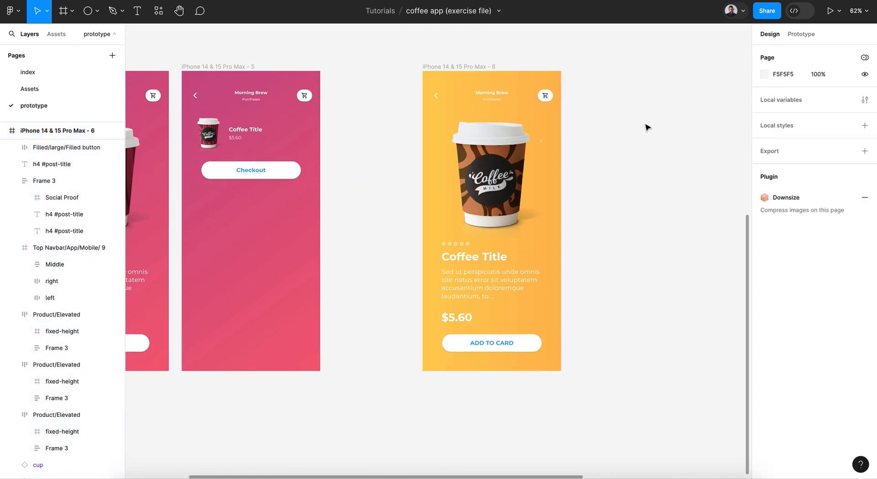
Step: Duplicate iPhone 14 & 15 Pro Max - 6 beside the original, at X 1120, Y 694
scroll(648, 127, right, 3)
click(415, 82)
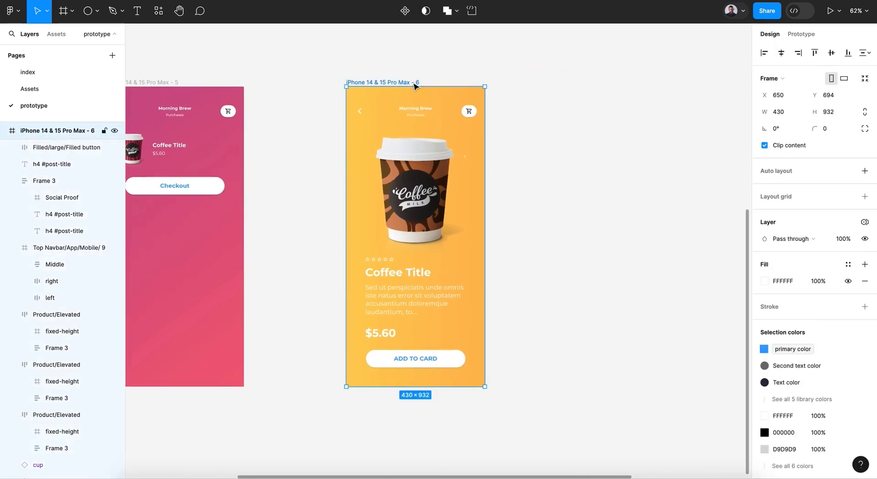
key(ctrl+d)
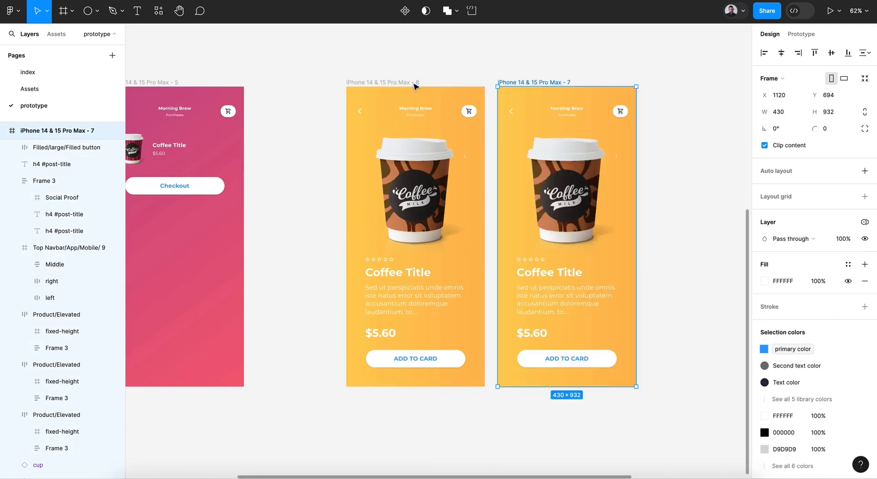
Step: Move the title and description block and the price on iPhone 14 & 15 Pro Max - 7 past the frame's right edge, to X 459
click(575, 295)
shift+click(523, 334)
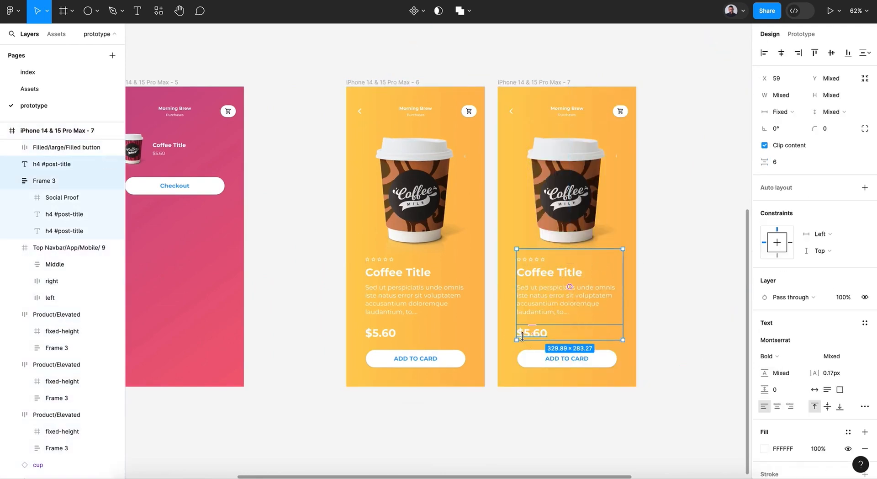
key(shift+Right)
key(shift+Right)
key(shift+Right)
key(shift+Right)
key(shift+Right)
key(shift+Right)
key(shift+Right)
key(shift+Right)
key(shift+Right)
key(shift+Right)
key(shift+Right)
key(shift+Right)
key(shift+Right)
key(shift+Right)
key(shift+Right)
key(shift+Right)
key(shift+Right)
key(shift+Right)
key(shift+Right)
key(shift+Right)
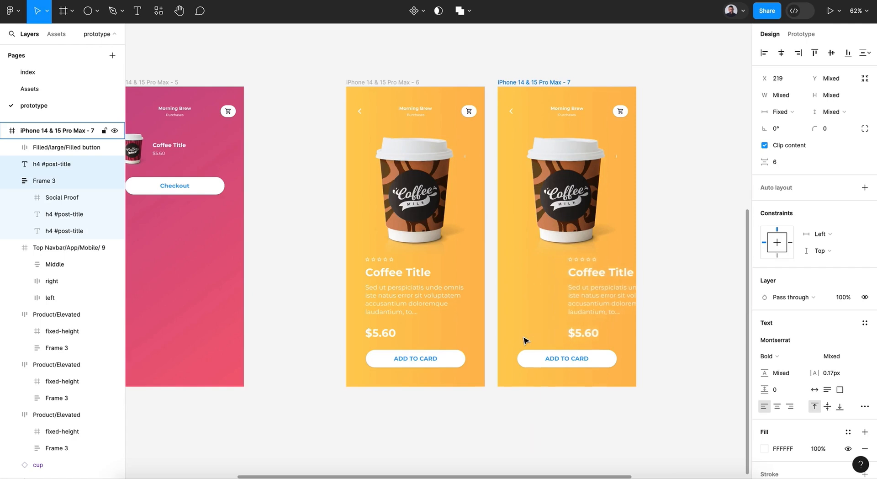
key(shift+Right)
key(shift+Right)
key(shift+Right)
key(shift+Right)
key(shift+Right)
key(shift+Right)
key(shift+Right)
key(shift+Right)
key(shift+Right)
key(shift+Right)
key(shift+Right)
key(shift+Right)
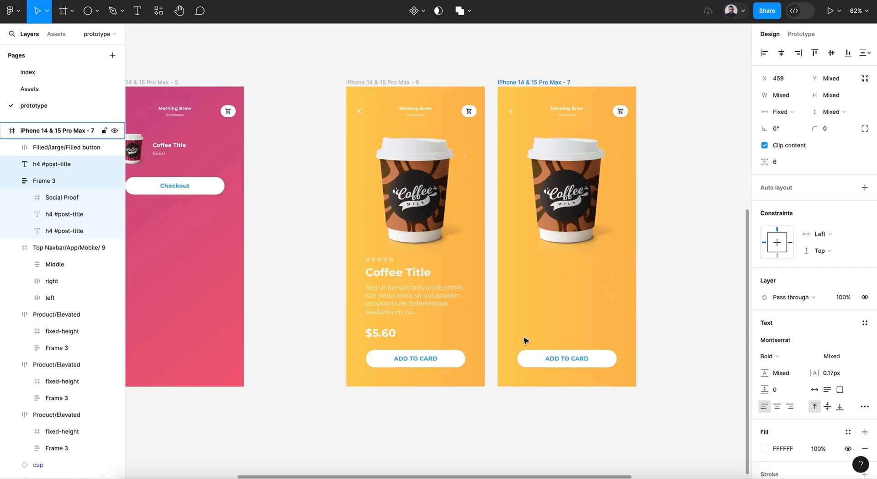
Step: Switch the orange cup on iPhone 14 & 15 Pro Max - 7 to variant s and unhide its Group 1 title and price
click(582, 160)
click(817, 187)
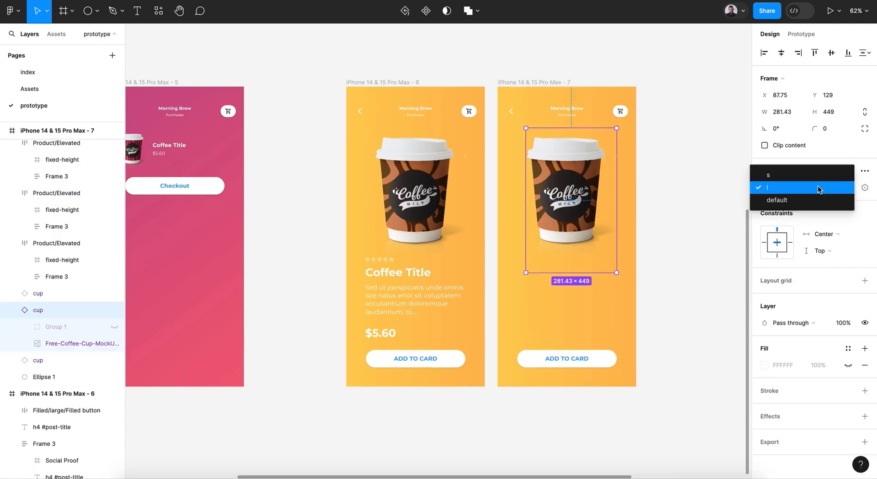
click(806, 184)
click(114, 326)
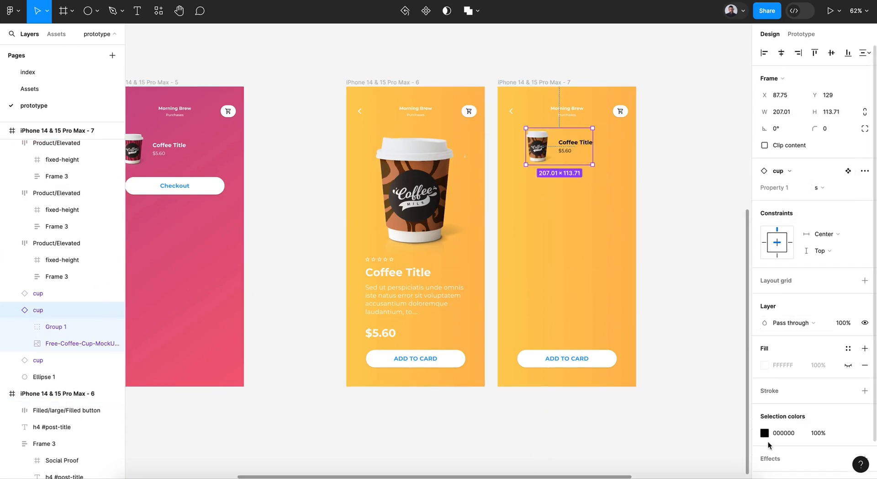
Step: Recolor the small orange cup's title and price from the selection colors to FFFFFF
click(764, 433)
click(714, 349)
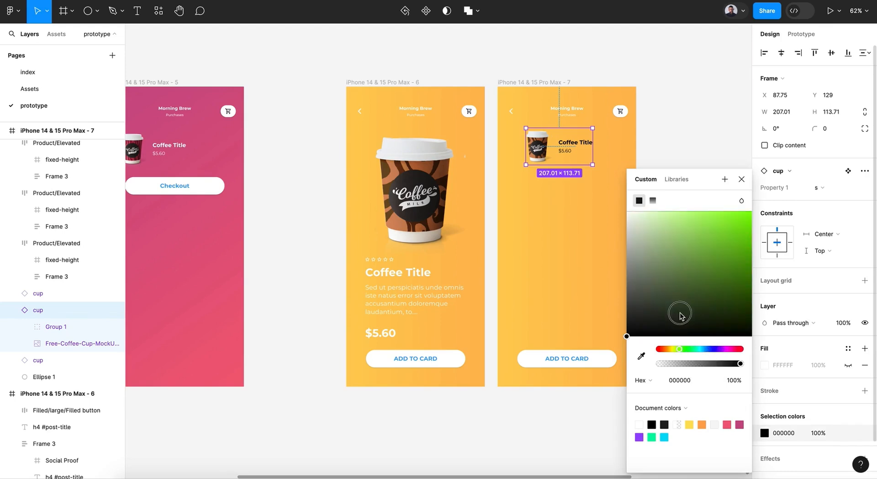
drag(663, 279, 619, 198)
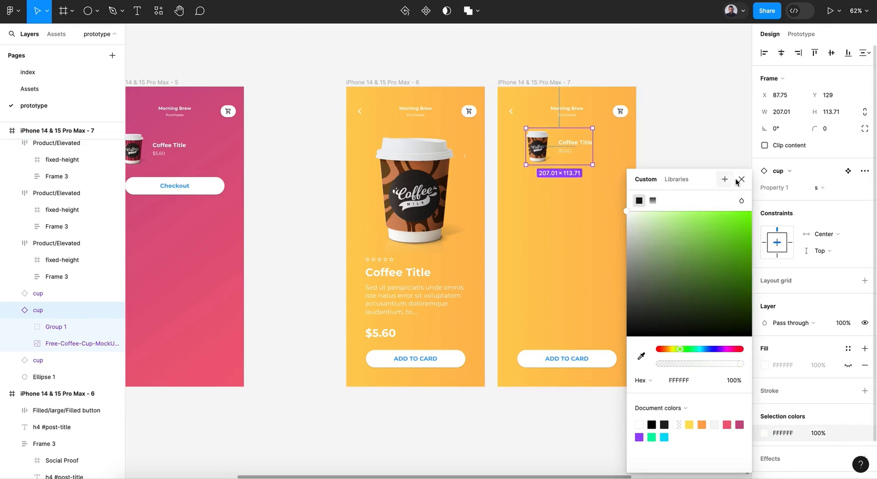
click(740, 179)
Step: Place the small orange cup at X 46, Y 129 and move the ADD TO CARD button below it to Y 265
drag(548, 159, 534, 160)
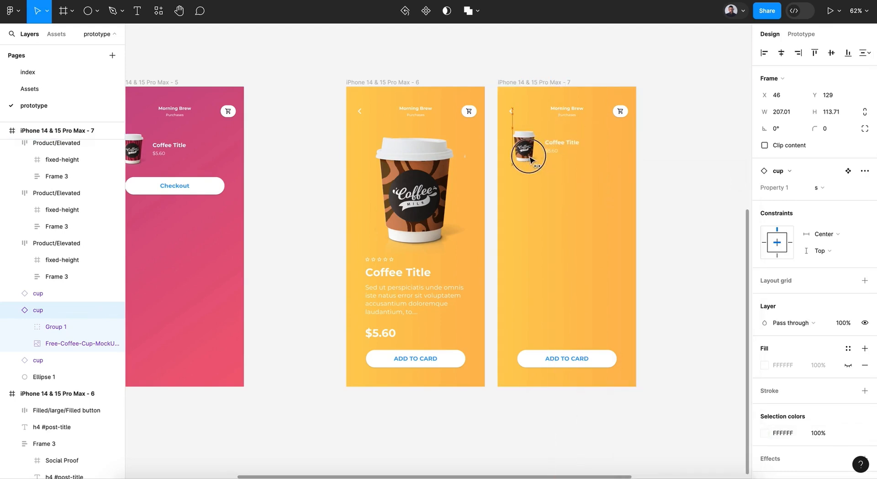
click(582, 351)
drag(583, 357, 583, 184)
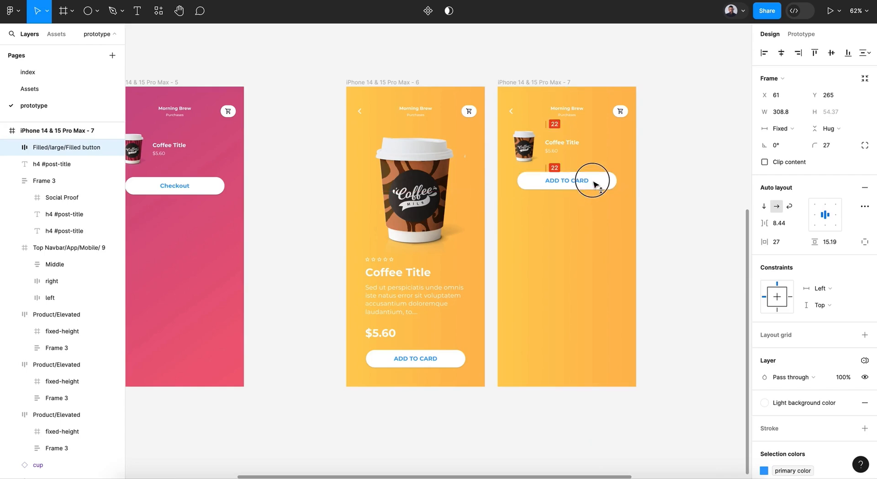
click(644, 239)
Step: Link the orange cup on iPhone 14 & 15 Pro Max - 2 on tap to iPhone 14 & 15 Pro Max - 6 with Smart animate, Gentle, 800ms
click(801, 33)
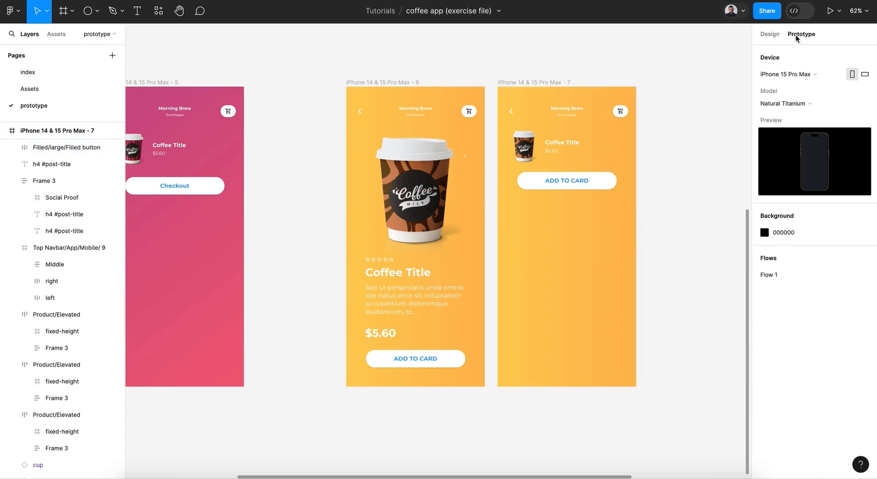
scroll(400, 156, down, 5)
scroll(400, 157, up, 3)
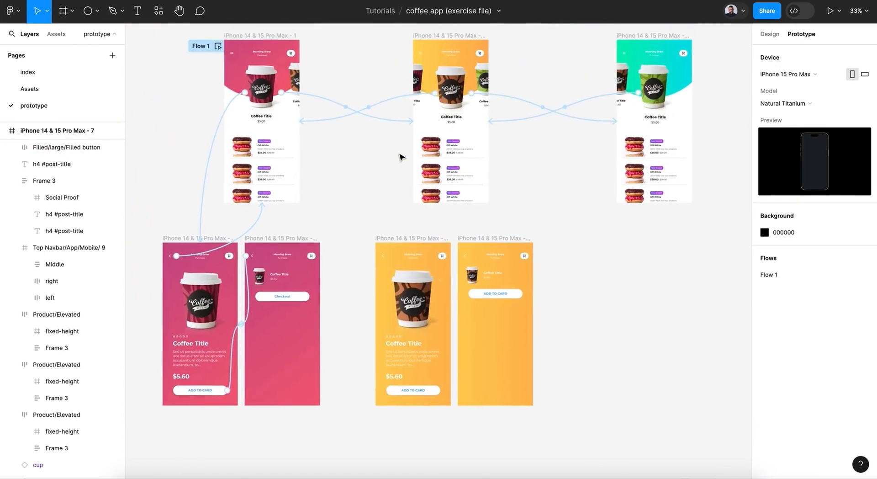
click(448, 113)
drag(451, 125, 387, 273)
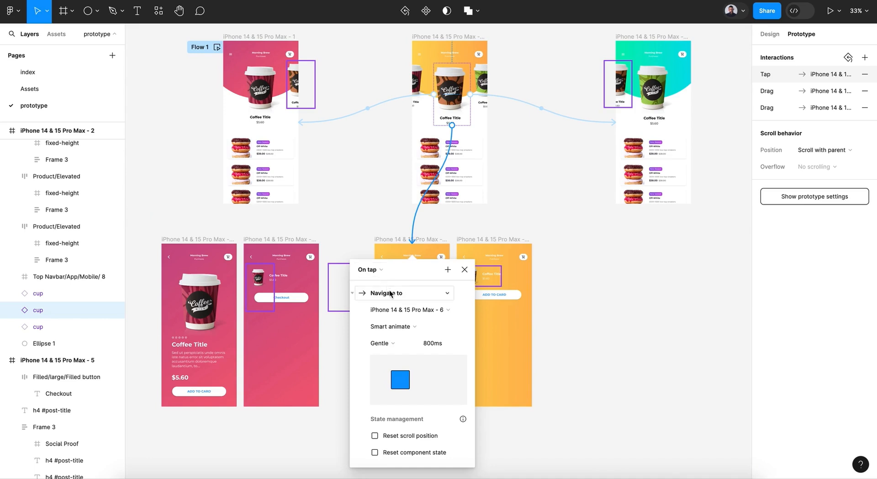
click(465, 270)
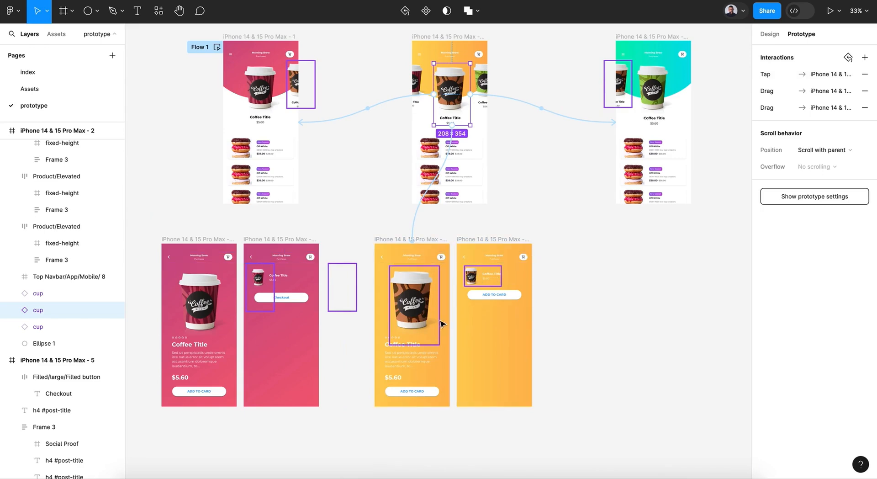
Step: Link the ADD TO CARD button on iPhone 14 & 15 Pro Max - 6 on tap to iPhone 14 & 15 Pro Max - 7 with Smart animate
click(423, 390)
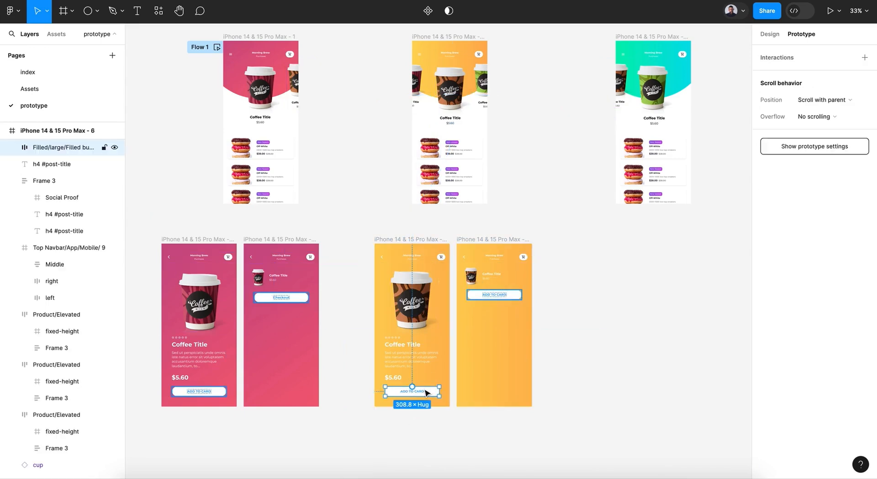
scroll(422, 389, up, 5)
drag(405, 386, 551, 261)
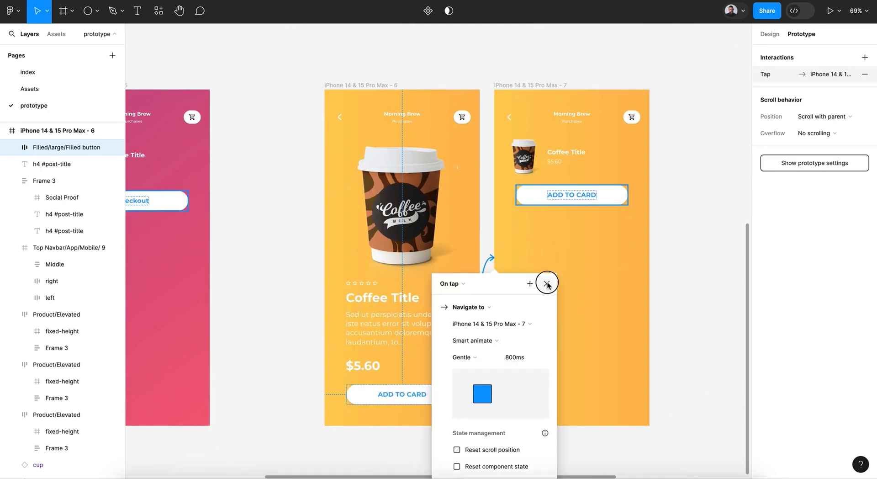
click(546, 283)
Step: Link the back arrow on iPhone 14 & 15 Pro Max - 7 on tap to iPhone 14 & 15 Pro Max - 6 with Smart animate
click(513, 118)
click(513, 118)
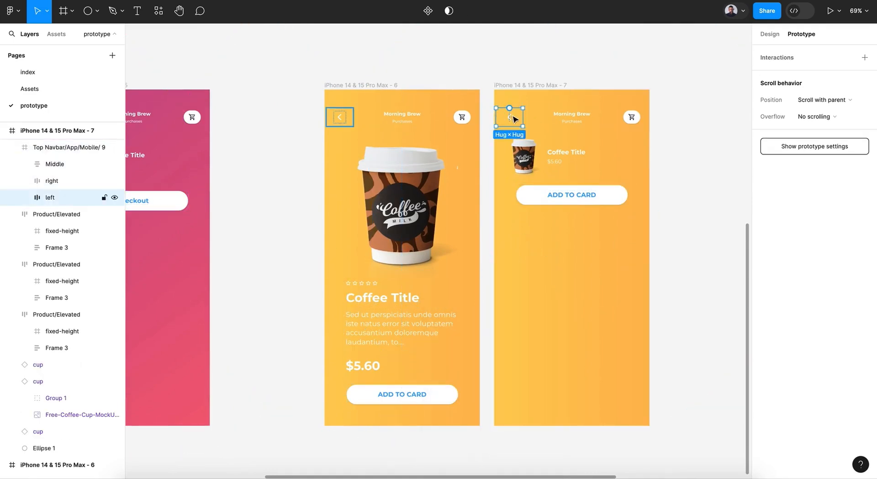
drag(510, 109, 426, 160)
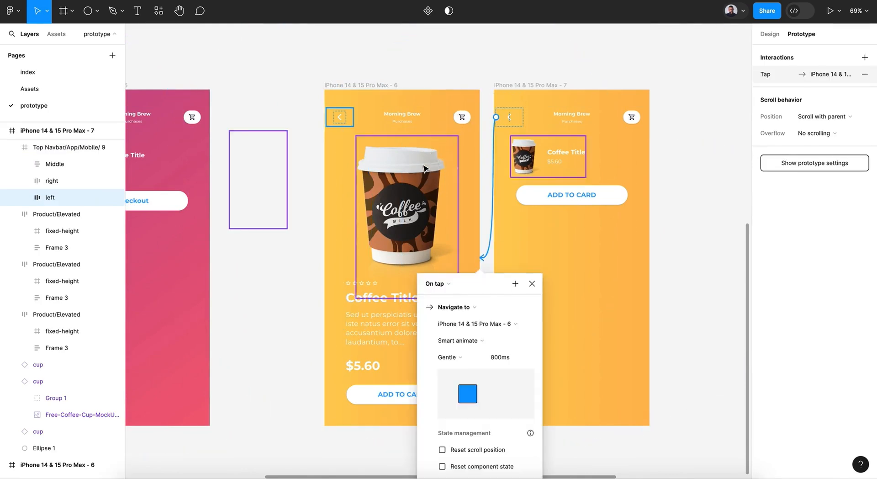
click(531, 284)
Step: Link the back arrow on iPhone 14 & 15 Pro Max - 6 on tap to iPhone 14 & 15 Pro Max - 2 with Smart animate
scroll(529, 288, up, 5)
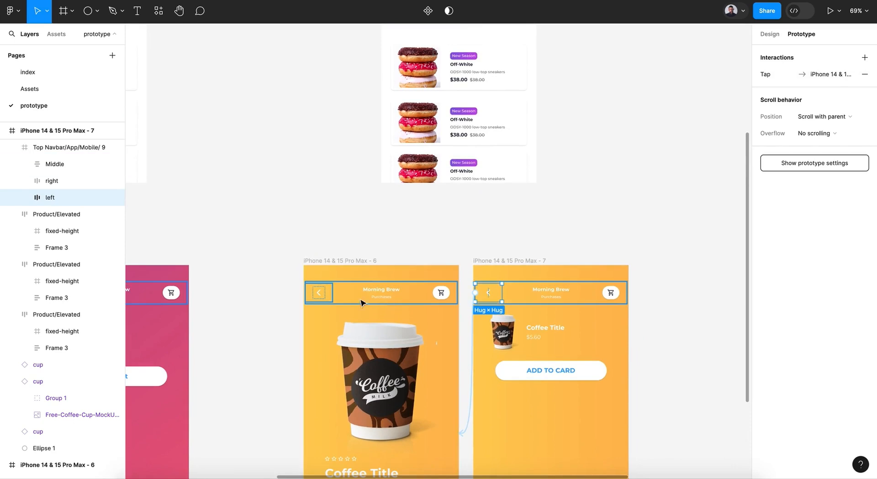
click(319, 293)
drag(319, 284, 447, 228)
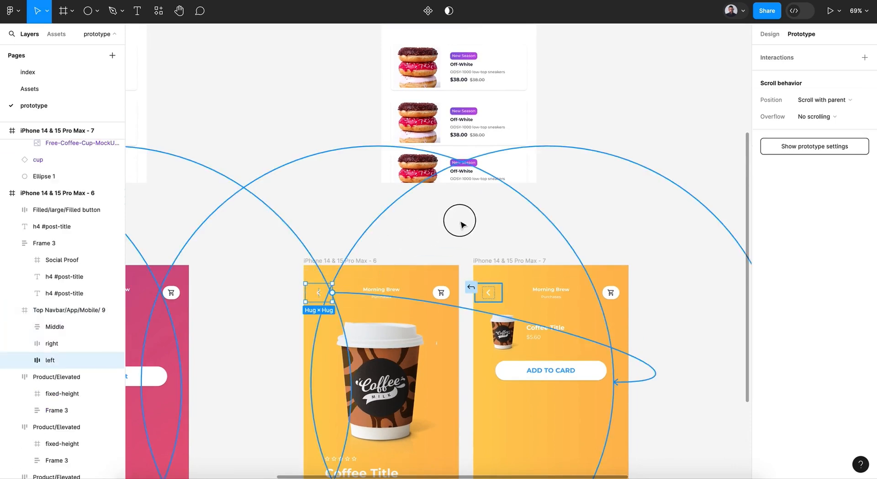
drag(478, 192, 454, 141)
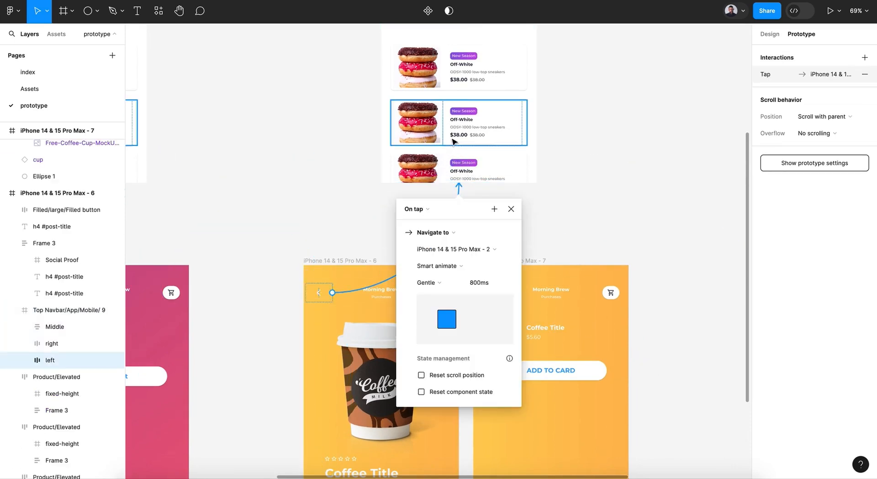
click(510, 209)
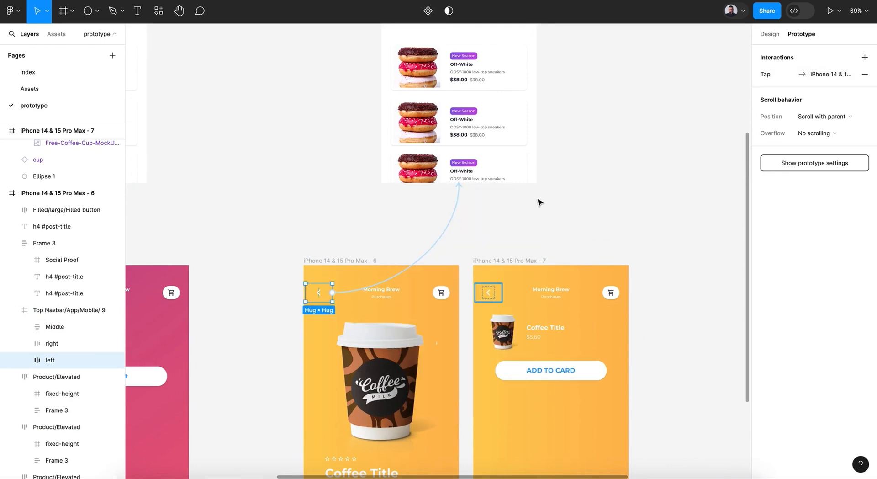
Step: Preview Flow 1, testing the detail screens, ADD TO CARD and the back arrows, and close the preview
scroll(540, 202, down, 5)
scroll(540, 201, up, 2)
click(566, 198)
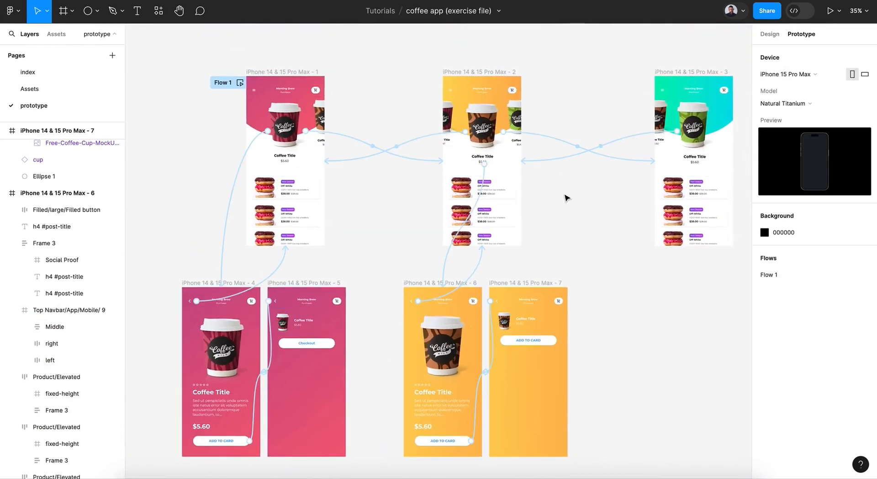
click(240, 83)
click(332, 188)
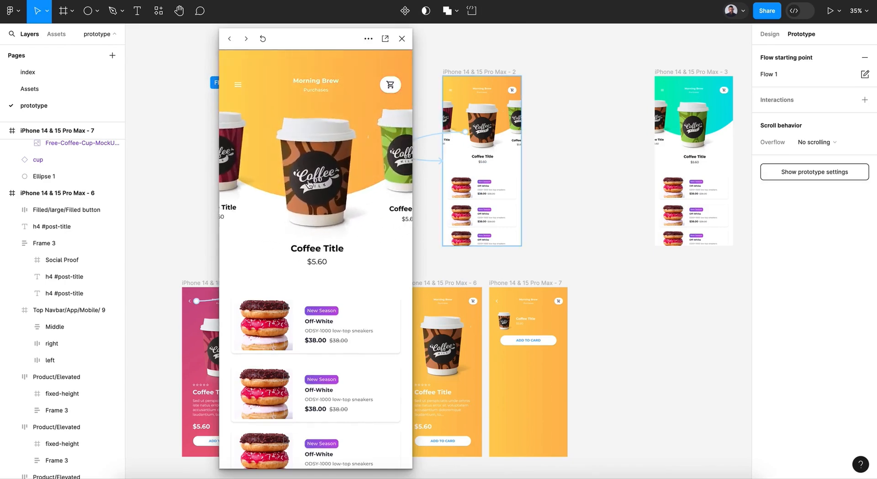
click(309, 183)
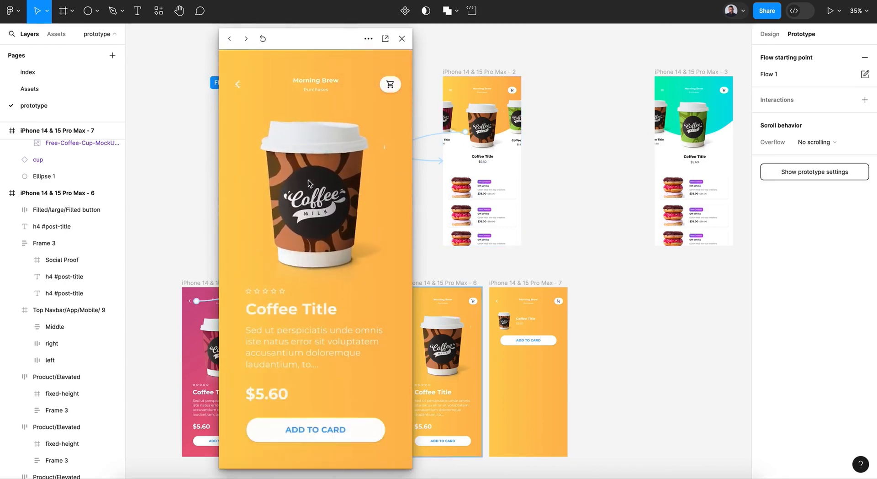
click(318, 439)
click(238, 83)
click(237, 81)
click(288, 144)
click(312, 428)
click(239, 85)
click(238, 87)
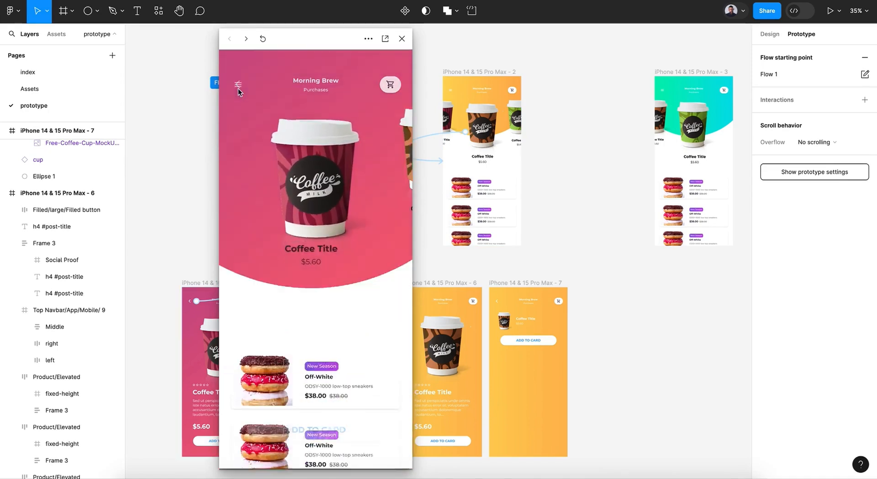
click(402, 38)
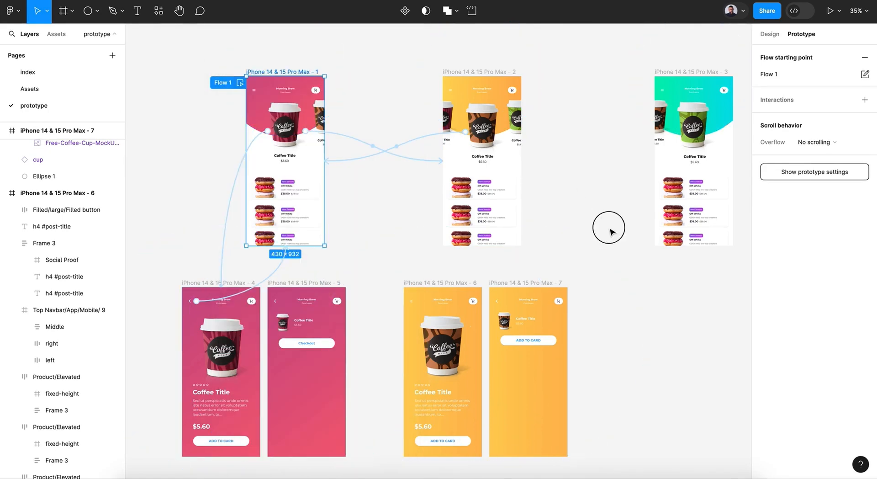
Step: Return to design editing and duplicate iPhone 14 & 15 Pro Max - 3, placing the copy beside the orange cart screen at X 1787, Y 694
click(609, 228)
scroll(611, 230, right, 5)
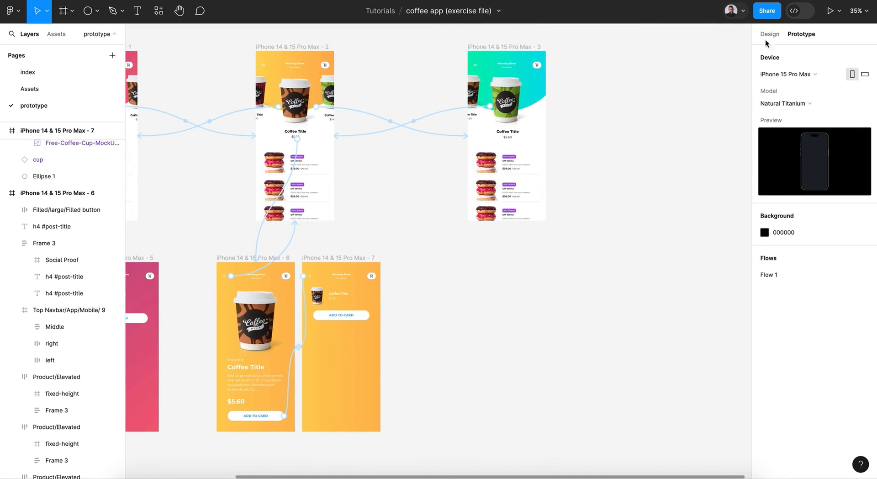
click(769, 35)
click(512, 47)
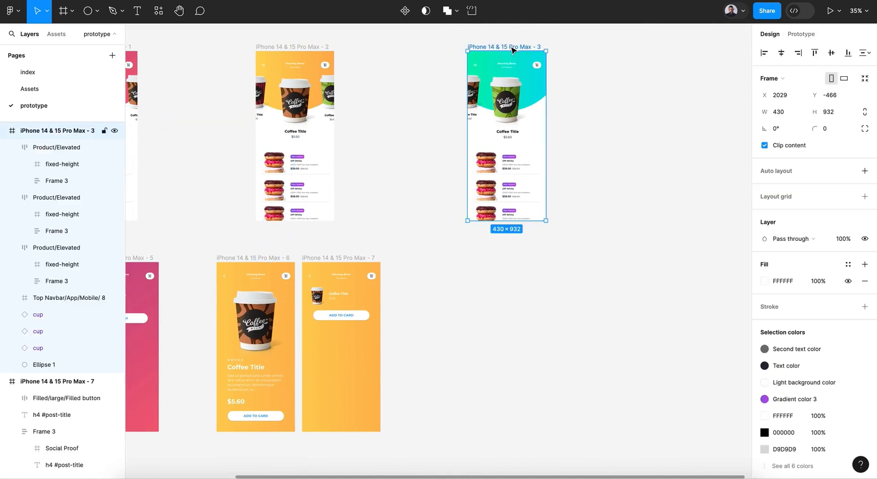
key(ctrl+d)
drag(568, 48, 438, 262)
scroll(438, 262, down, 3)
scroll(436, 261, up, 5)
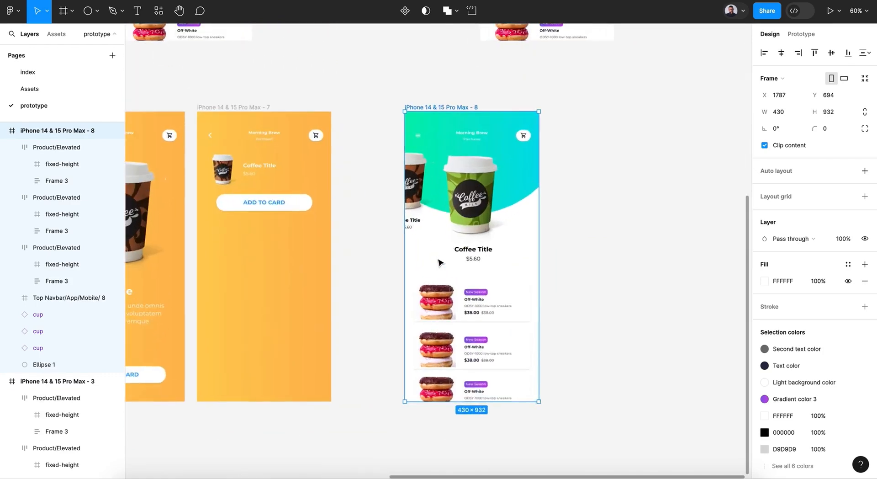
Step: Move the partly visible orange cup on iPhone 14 & 15 Pro Max - 8 out past the frame's left edge
click(414, 195)
key(shift+Left)
key(shift+Left)
key(shift+Left)
key(shift+Left)
key(shift+Left)
key(shift+Left)
key(shift+Left)
key(shift+Left)
key(shift+Left)
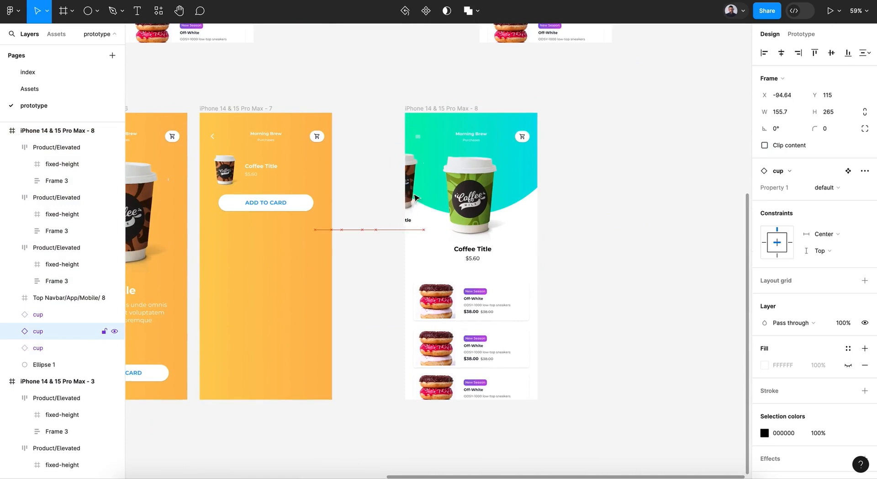
Step: Move the three product cards on iPhone 14 & 15 Pro Max - 8 down out of the frame's visible area
click(497, 299)
shift+click(498, 347)
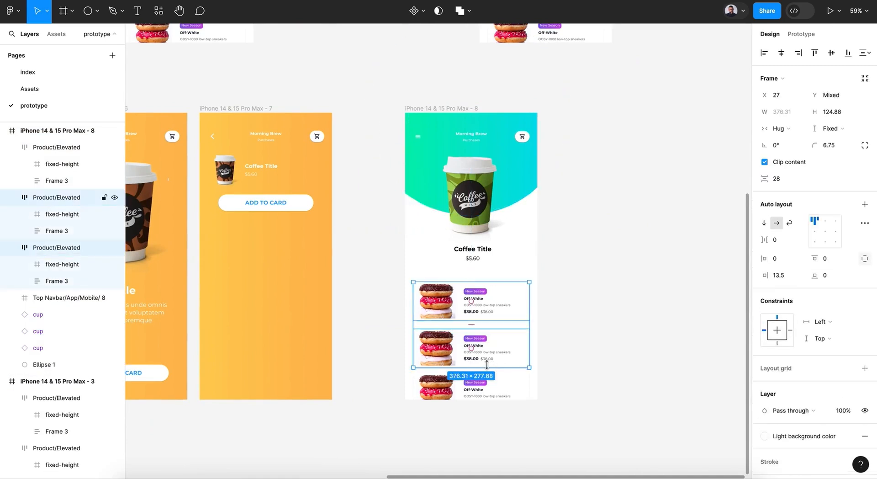
shift+click(499, 388)
drag(505, 309, 506, 373)
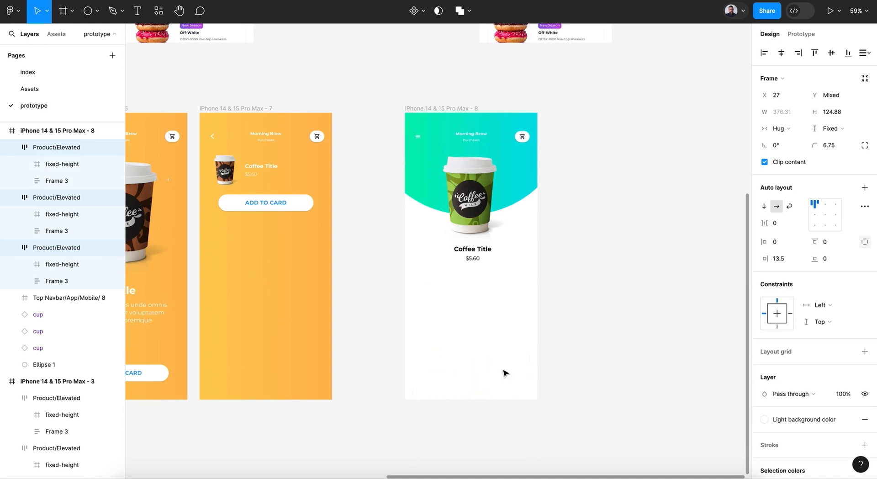
Step: Switch the green cup on iPhone 14 & 15 Pro Max - 8 to variant l and position it at X 83, Y 112
double_click(483, 257)
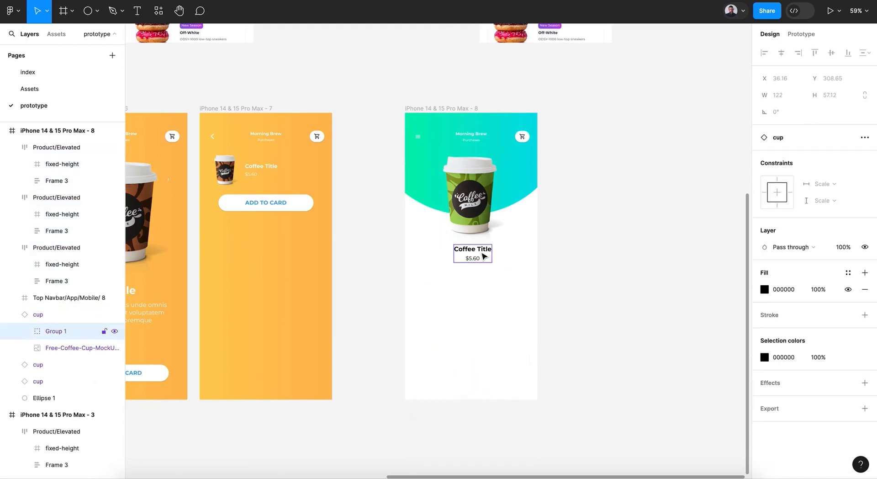
double_click(499, 232)
click(537, 283)
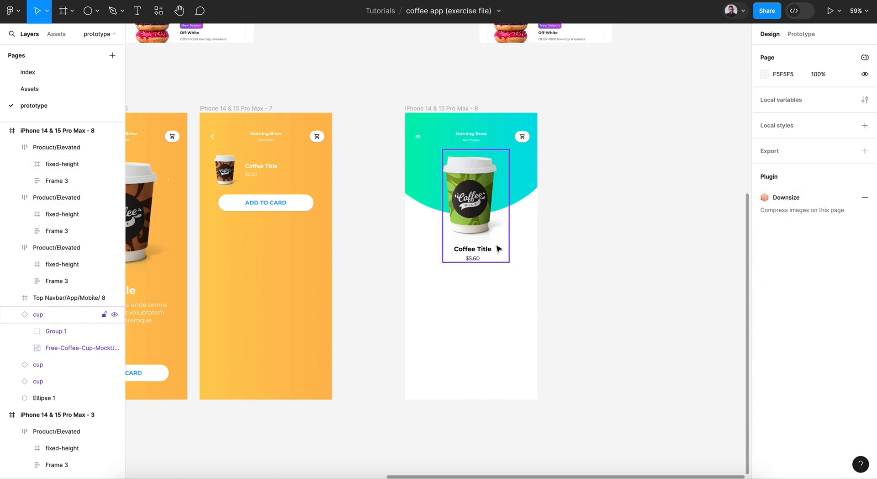
click(478, 254)
click(825, 192)
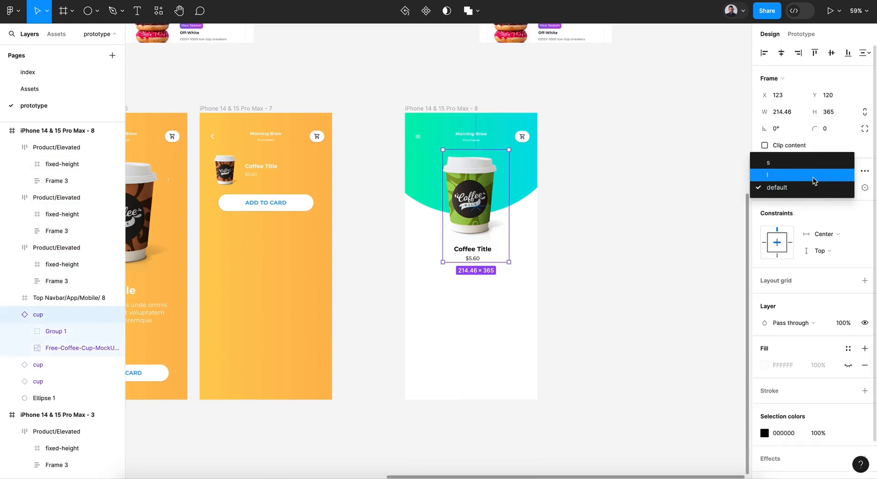
click(818, 163)
drag(490, 226, 476, 223)
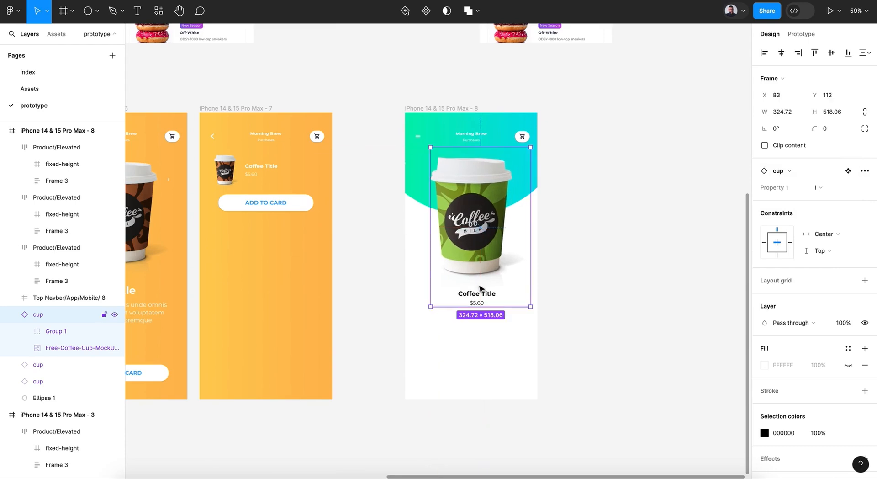
Step: Hide the title and price group inside the green cup on iPhone 14 & 15 Pro Max - 8
double_click(481, 303)
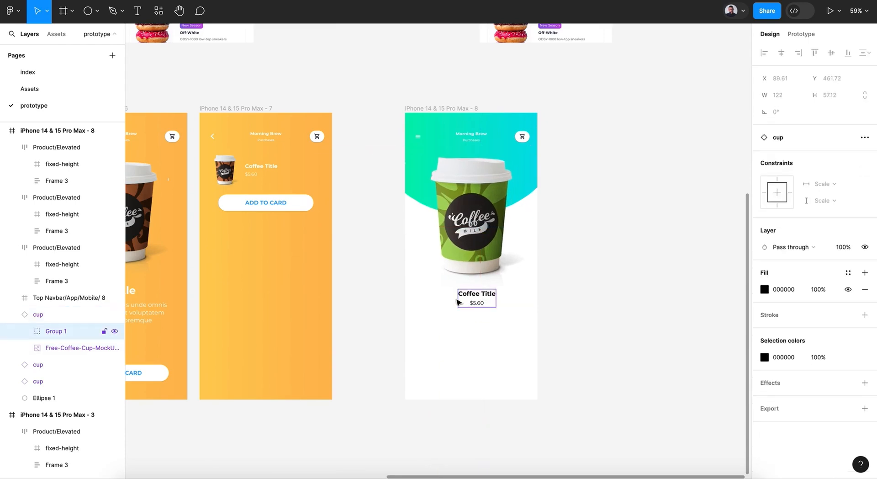
click(115, 332)
Step: Scale Ellipse 1 on iPhone 14 & 15 Pro Max - 8 to about 1314 × 1314 so its gradient fills the frame
click(420, 158)
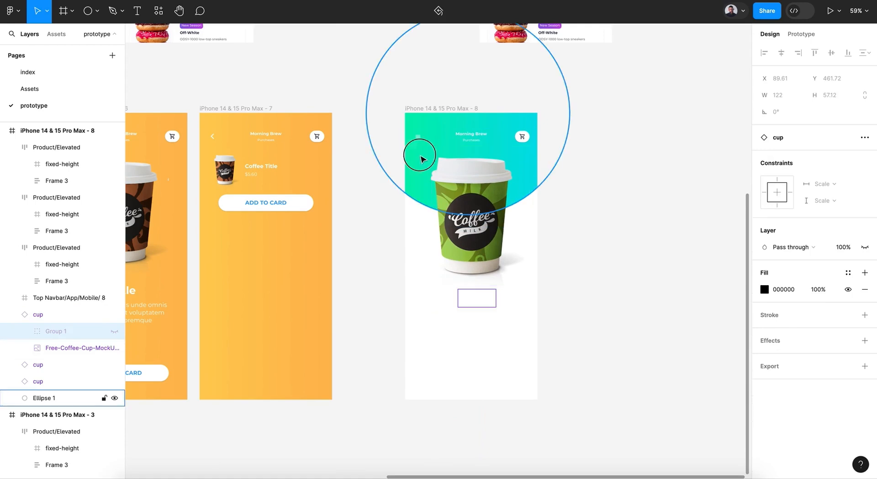
key(k)
drag(475, 214, 475, 416)
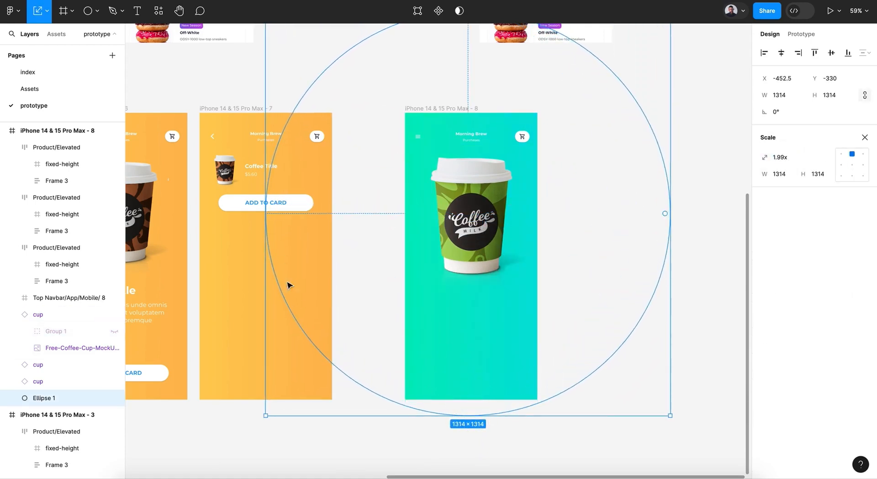
click(360, 120)
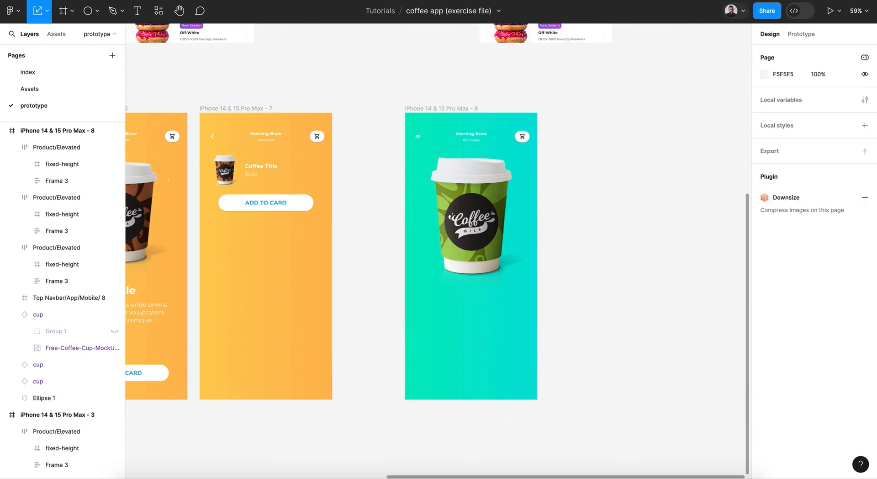
click(46, 11)
click(43, 34)
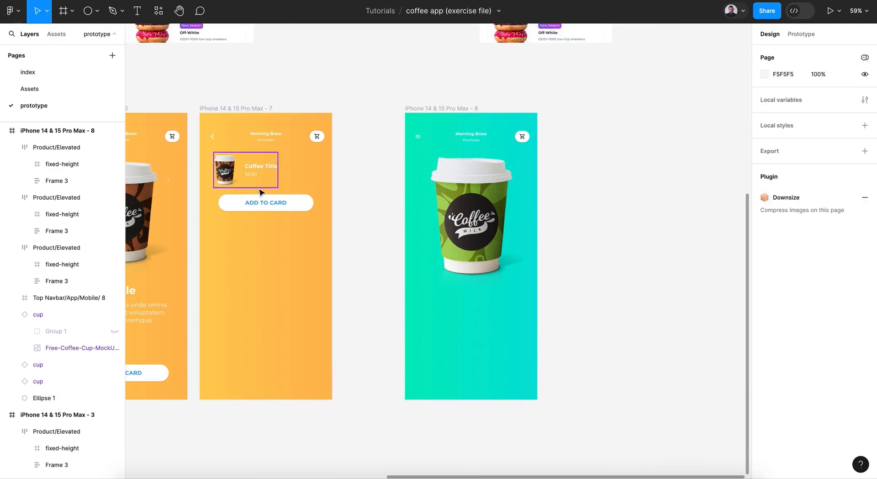
Step: Delete the top navbar with the menu icon from iPhone 14 & 15 Pro Max - 8
scroll(261, 191, left, 4)
scroll(261, 192, left, 1)
click(566, 125)
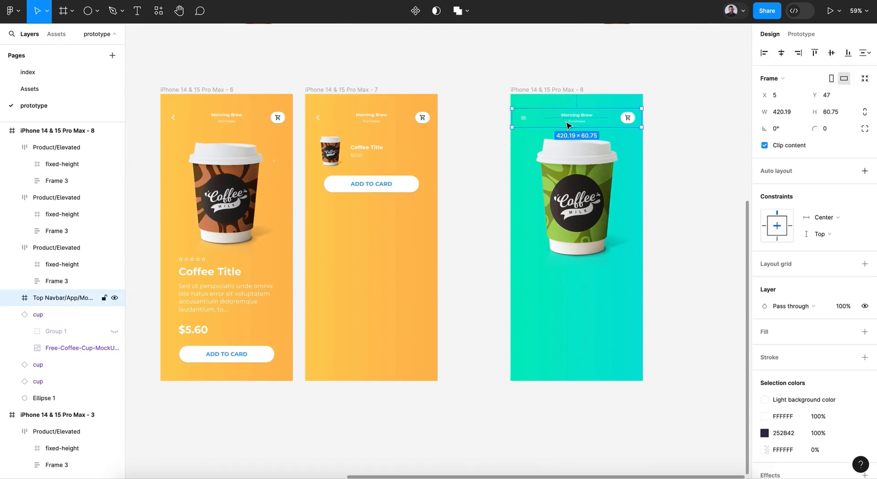
click(475, 155)
Step: Copy the navbar, coffee description, price and ADD TO CARD button from iPhone 14 & 15 Pro Max - 6 into iPhone 14 & 15 Pro Max - 8
click(221, 122)
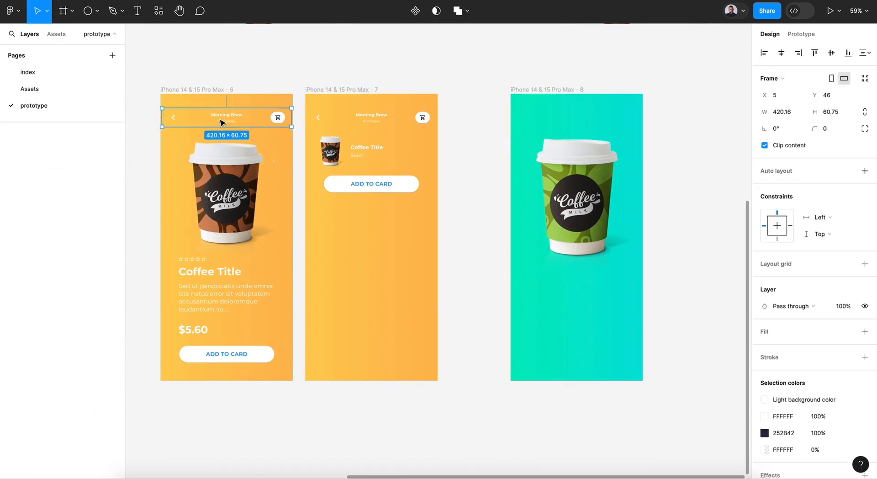
shift+click(225, 260)
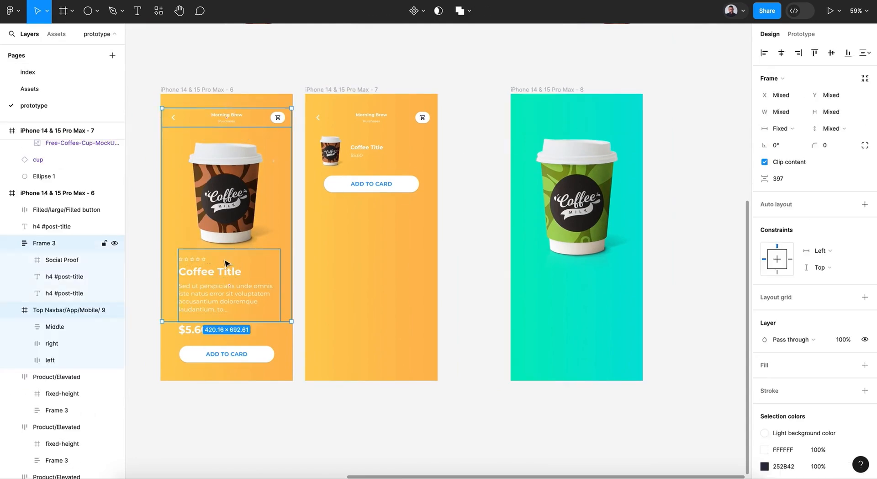
shift+click(192, 329)
shift+click(210, 360)
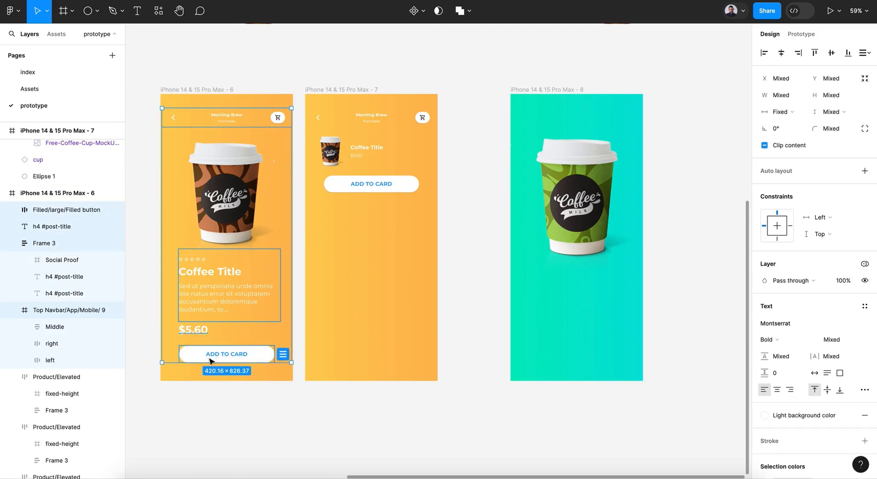
click(554, 90)
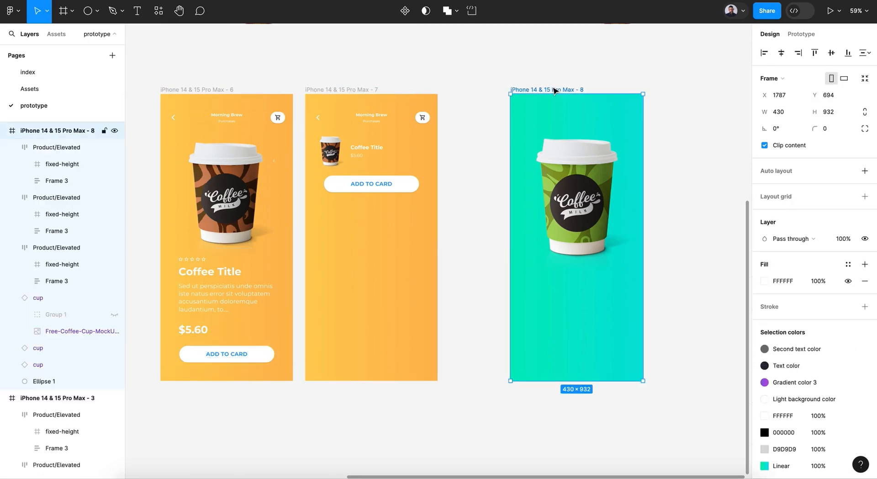
key(ctrl+v)
click(683, 180)
Step: Scale the green cup on iPhone 14 & 15 Pro Max - 8 down to about 299 × 477 so it clears the rating stars
scroll(684, 180, down, 2)
scroll(684, 181, right, 2)
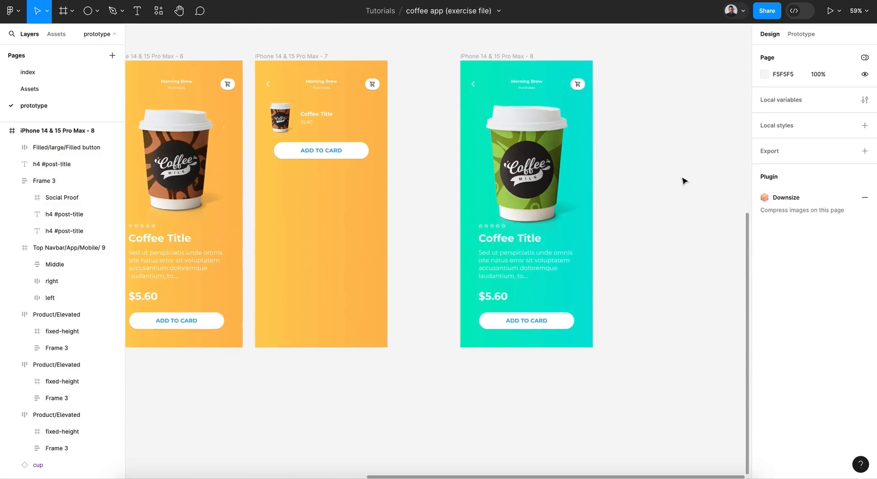
click(535, 192)
key(k)
drag(523, 249, 523, 242)
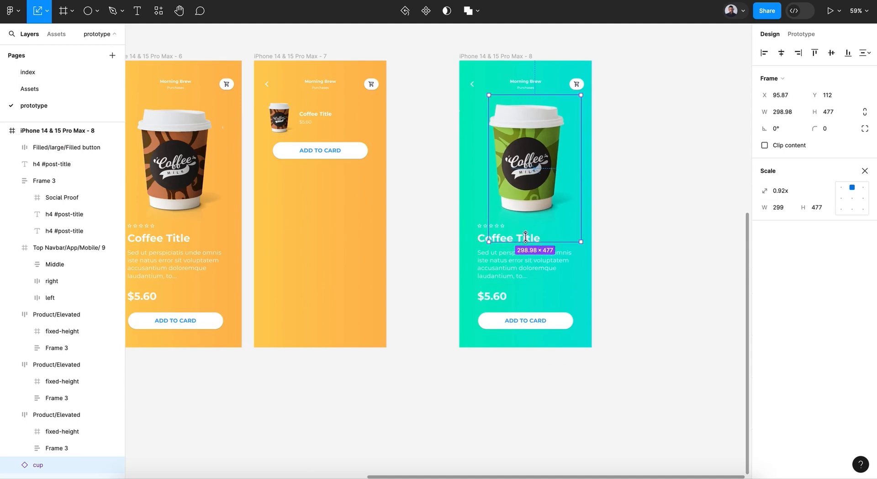
click(47, 13)
click(45, 36)
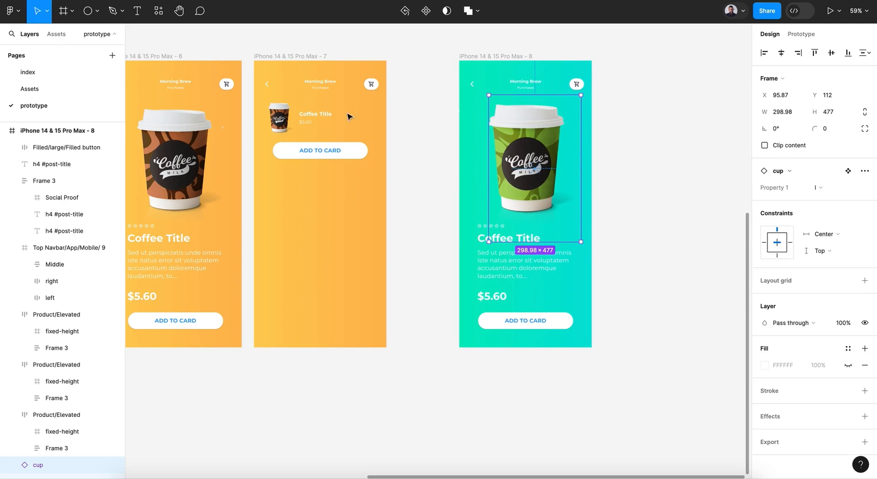
click(648, 196)
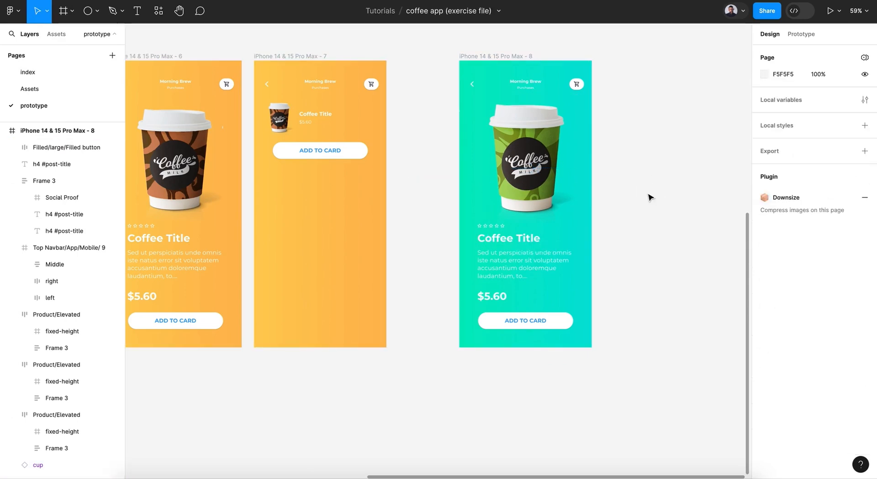
Step: Duplicate iPhone 14 & 15 Pro Max - 8, placing the copy beside it at X 2257, Y 694
scroll(648, 195, right, 3)
click(411, 61)
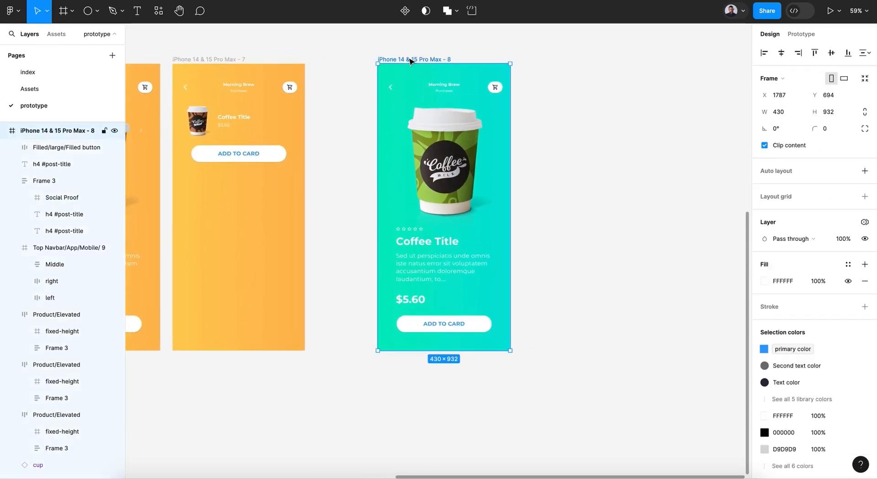
key(ctrl+d)
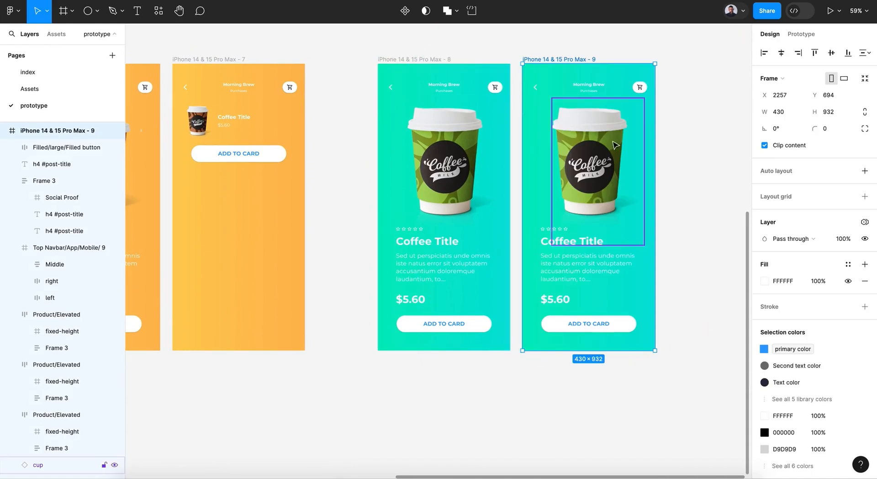
Step: Delete the inherited back-arrow and cup drag connections from iPhone 14 & 15 Pro Max - 8 and iPhone 14 & 15 Pro Max - 9
click(800, 33)
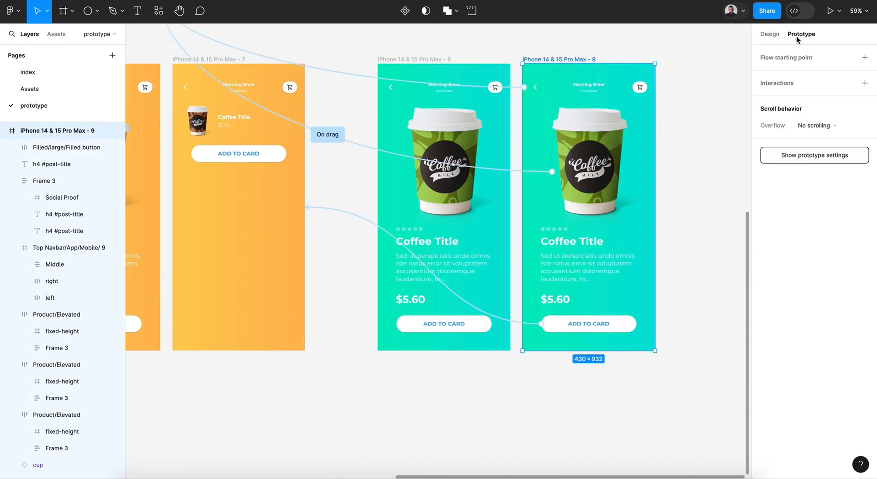
click(331, 73)
key(Escape)
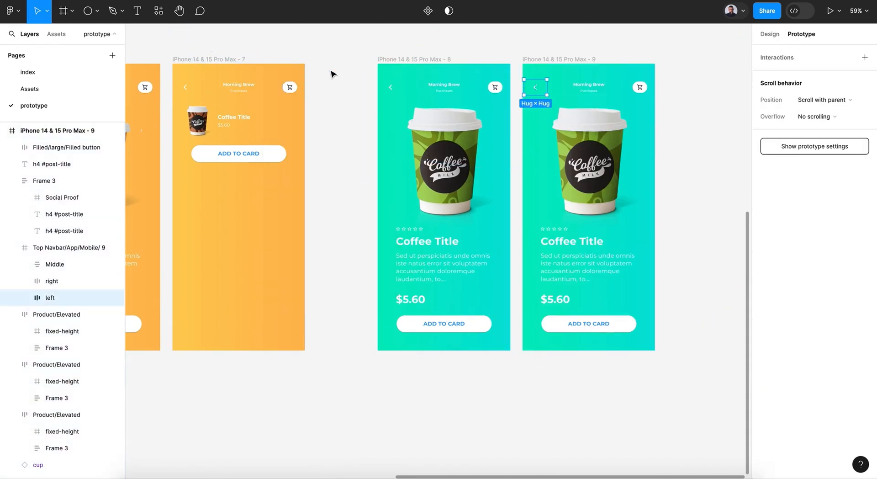
click(352, 131)
click(347, 165)
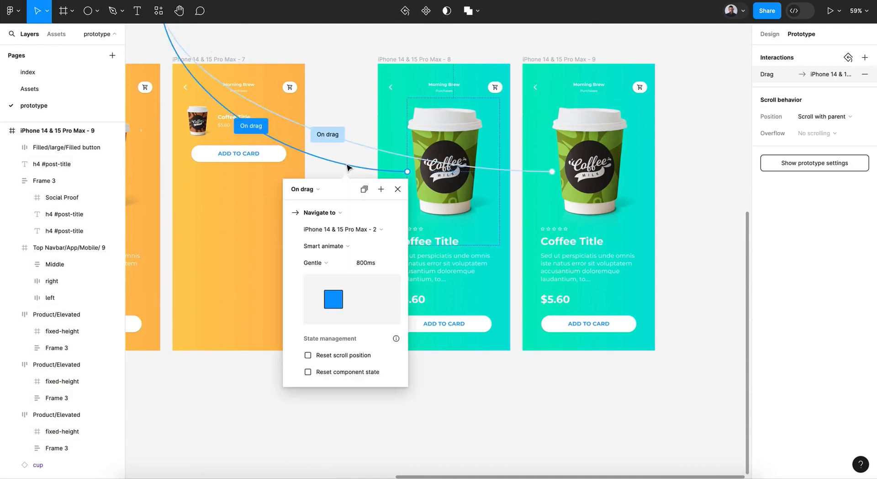
key(Delete)
click(347, 81)
click(347, 87)
key(Delete)
click(348, 90)
click(358, 151)
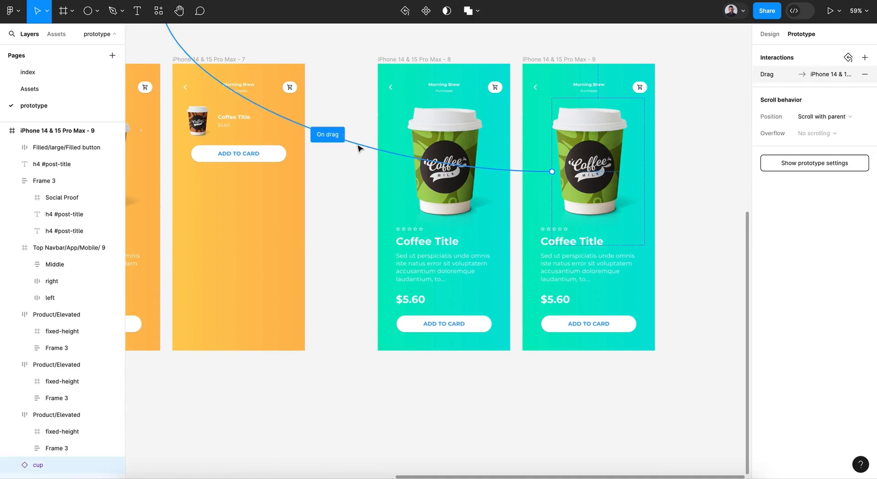
key(Delete)
click(359, 149)
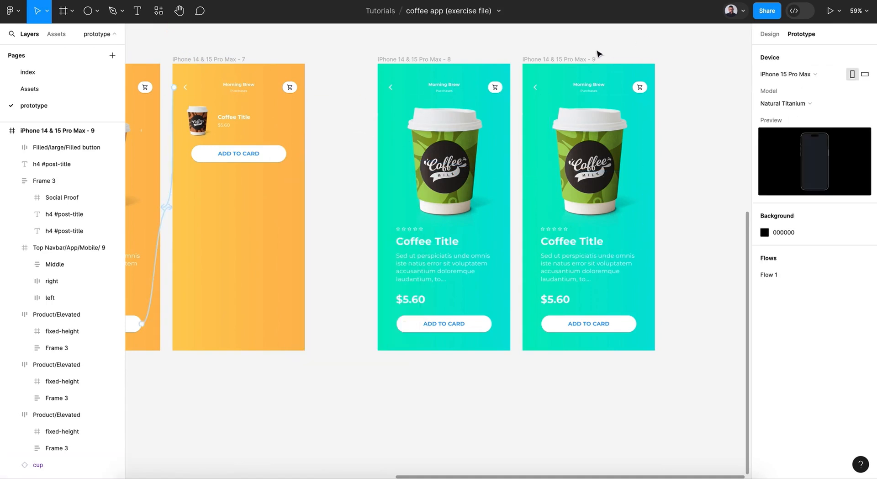
Step: Delete the ADD TO CARD connections from both green frames to iPhone 14 & 15 Pro Max - 7 and check the frames for leftover interactions
click(566, 60)
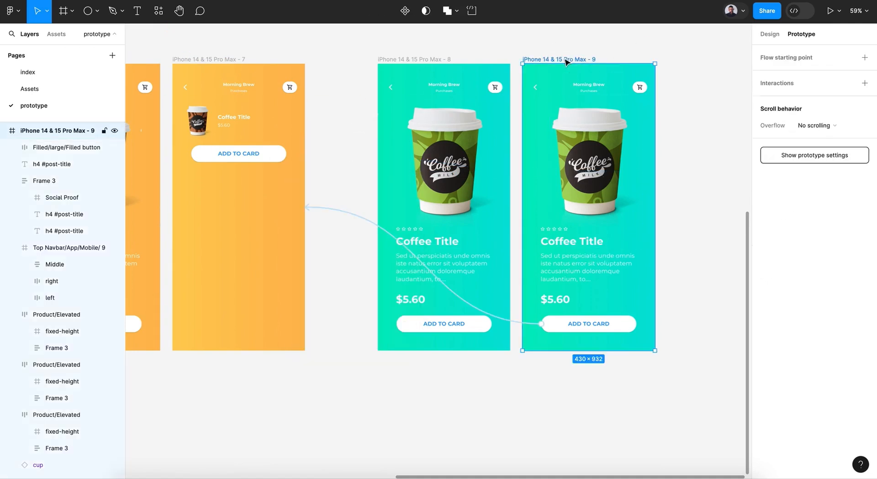
click(348, 214)
key(Delete)
click(352, 246)
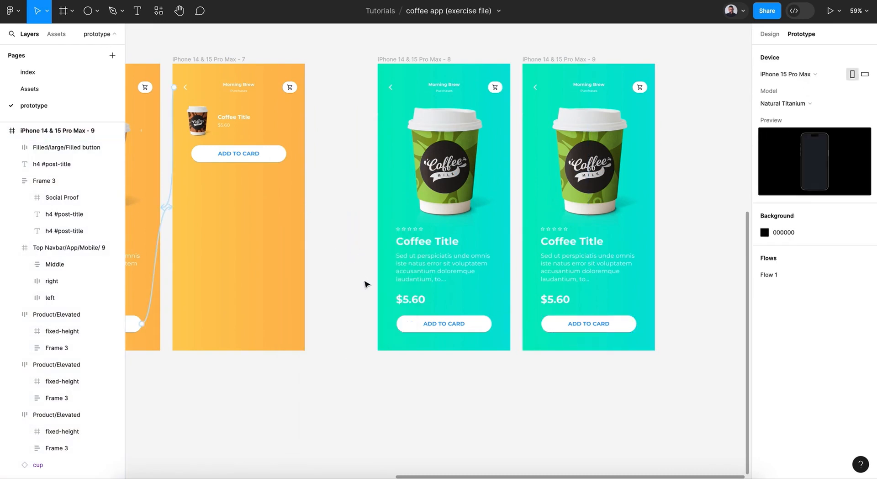
click(413, 319)
click(369, 307)
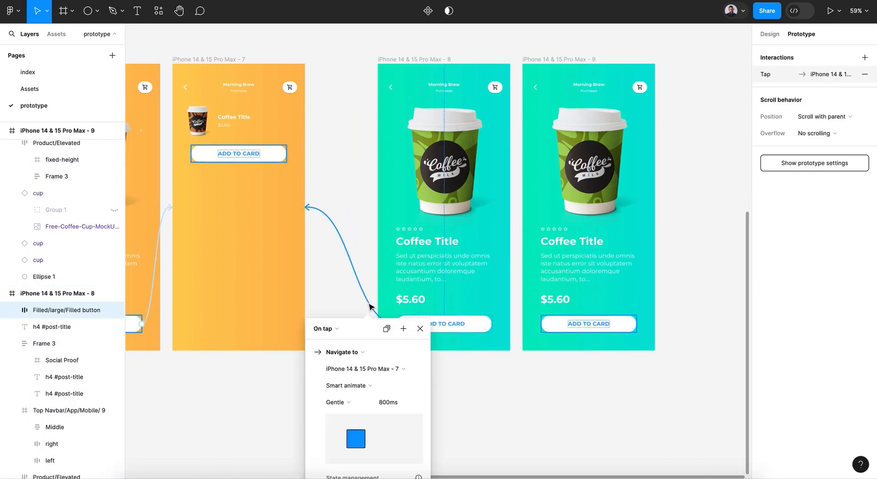
key(Delete)
click(370, 305)
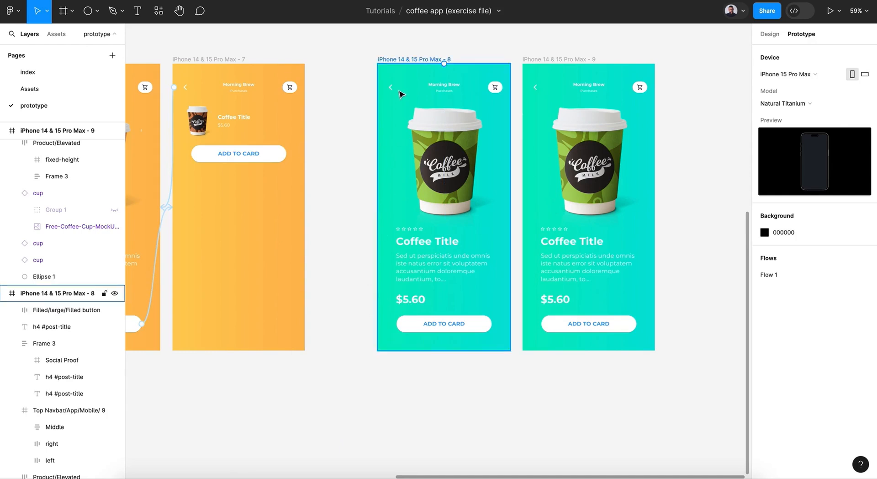
click(405, 70)
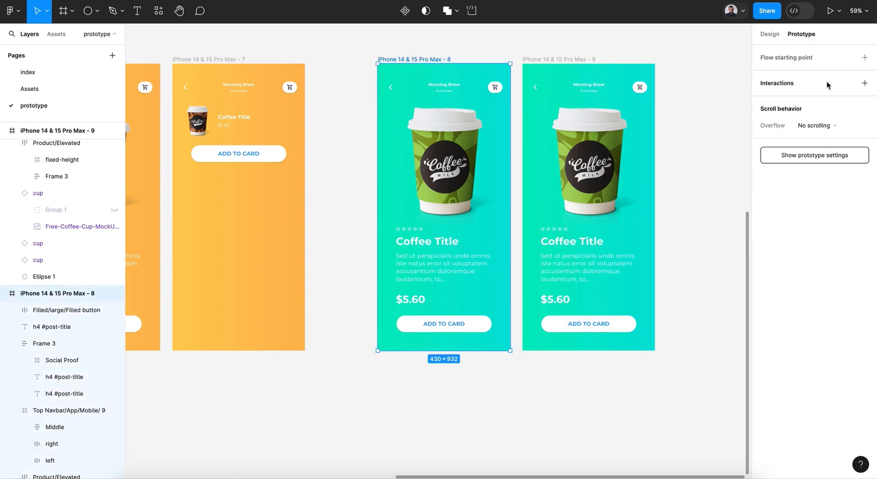
click(552, 61)
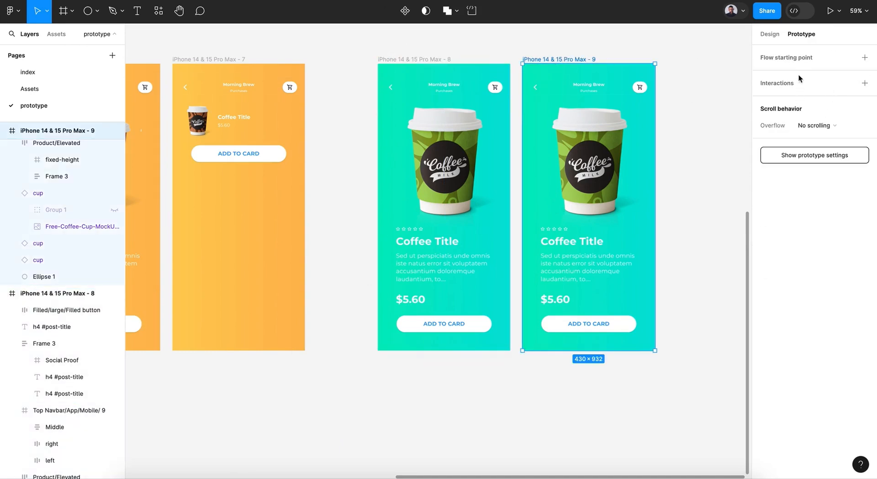
click(691, 124)
click(438, 59)
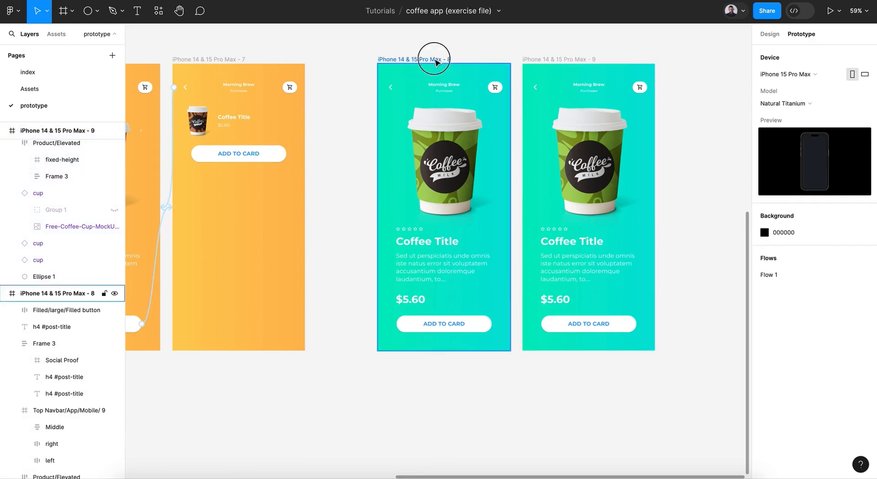
Step: Move the description block and price on iPhone 14 & 15 Pro Max - 9 out past the frame's right edge to X 430
click(571, 124)
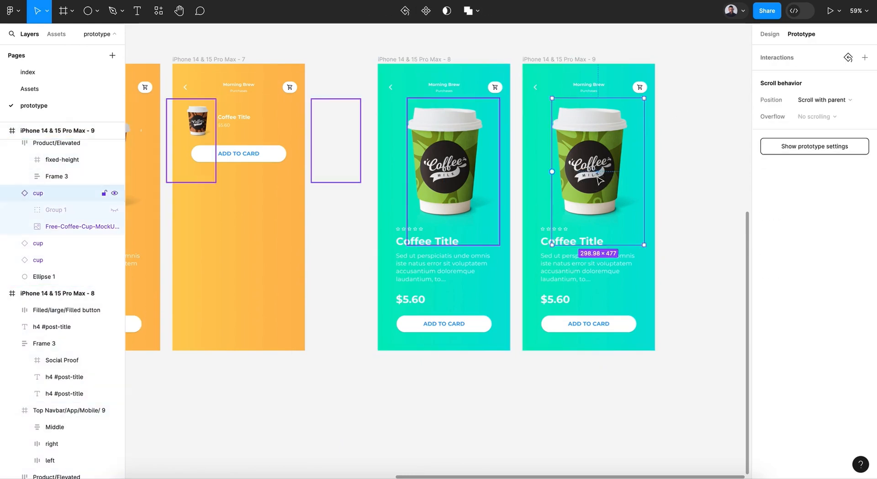
click(568, 259)
click(554, 299)
drag(558, 274, 638, 274)
key(shift+Right)
key(shift+Right)
key(shift+Right)
key(shift+Right)
key(shift+Right)
key(shift+Right)
key(shift+Right)
key(shift+Right)
key(shift+Right)
key(shift+Right)
key(shift+Right)
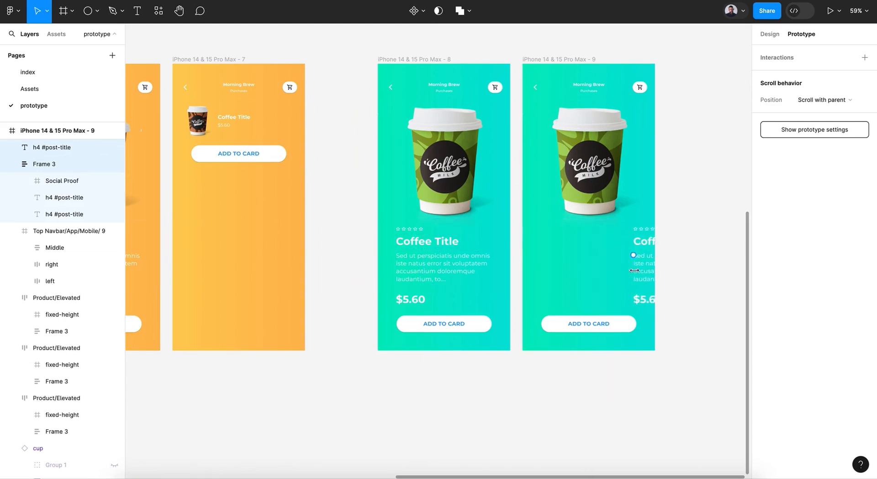
key(shift+Right)
key(shift+Right)
click(770, 35)
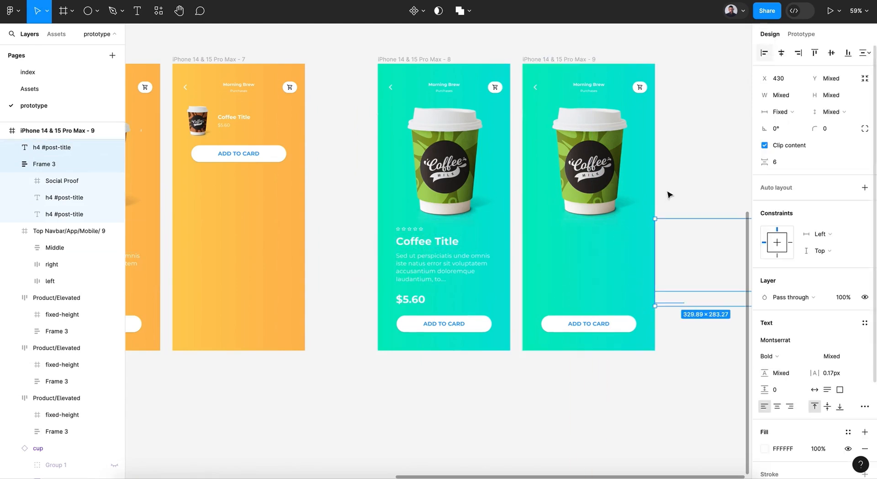
Step: Switch the green cup on iPhone 14 & 15 Pro Max - 9 to the s variant and unhide its Group 1 title and price
click(594, 192)
click(818, 187)
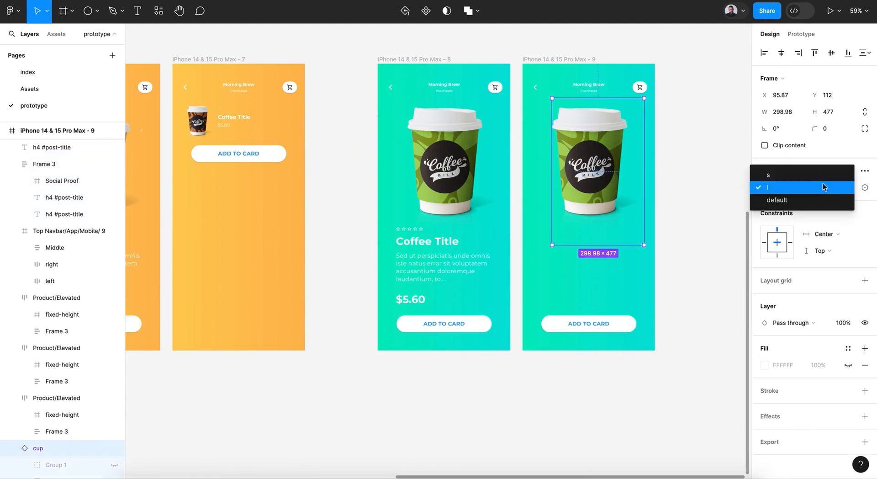
click(818, 179)
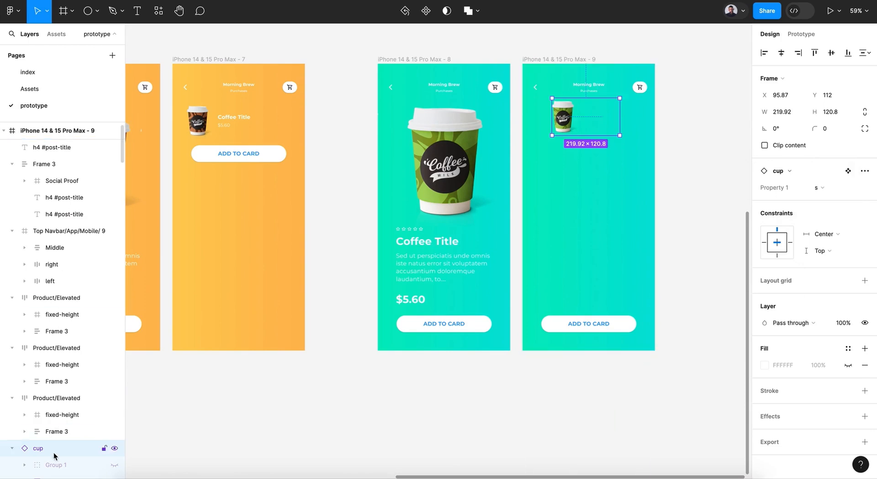
scroll(55, 454, down, 3)
click(115, 396)
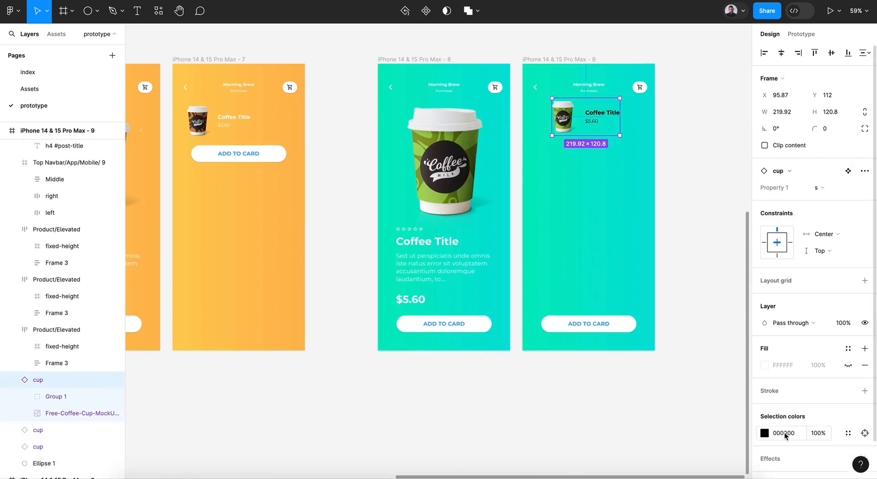
Step: Recolor the small green cup's title and price text to FFFFFF
click(764, 432)
text(FFFFFF)
key(Return)
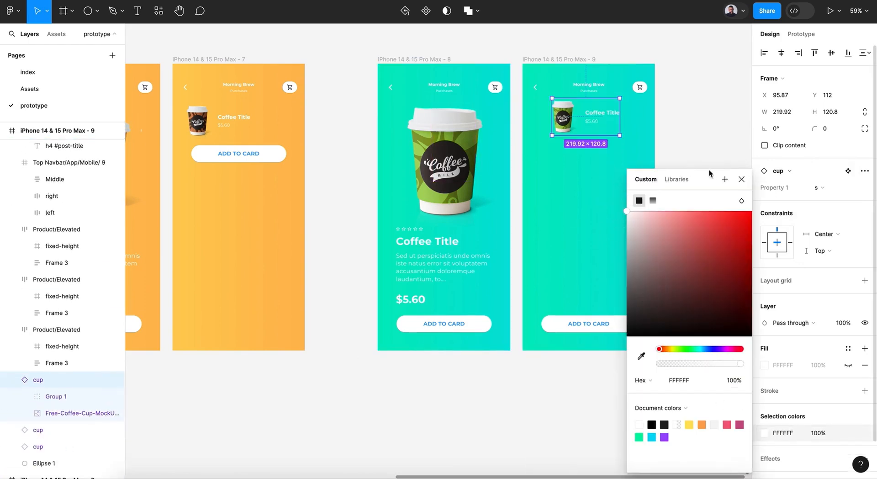
click(742, 178)
Step: Shift the small green cup toward the frame's left edge and move the ADD TO CARD button up directly beneath it
drag(561, 133, 546, 134)
click(602, 330)
drag(601, 328, 601, 159)
Step: Change the ADD TO CARD labels on iPhone 14 & 15 Pro Max - 9 and iPhone 14 & 15 Pro Max - 7 to Checkout
double_click(599, 157)
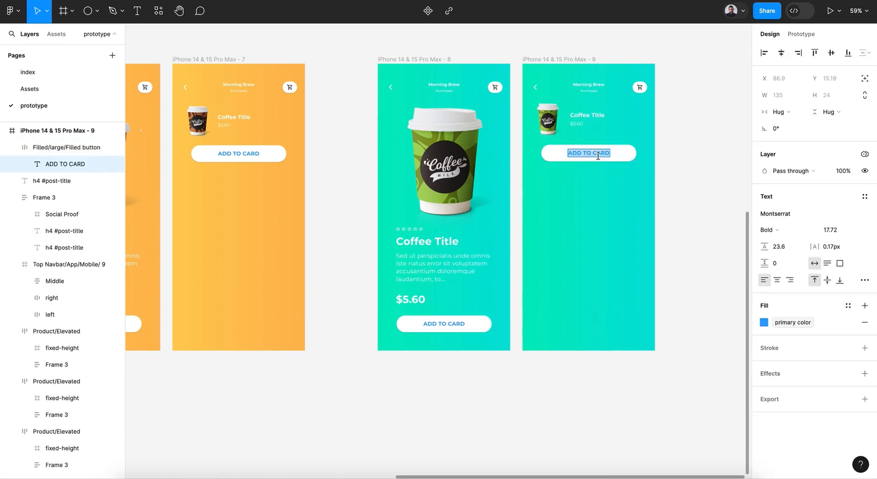
text(Checkout)
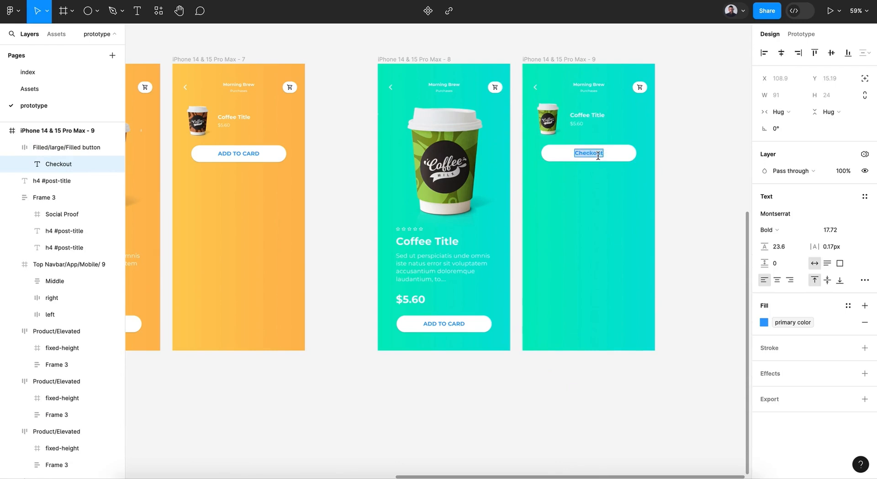
double_click(249, 154)
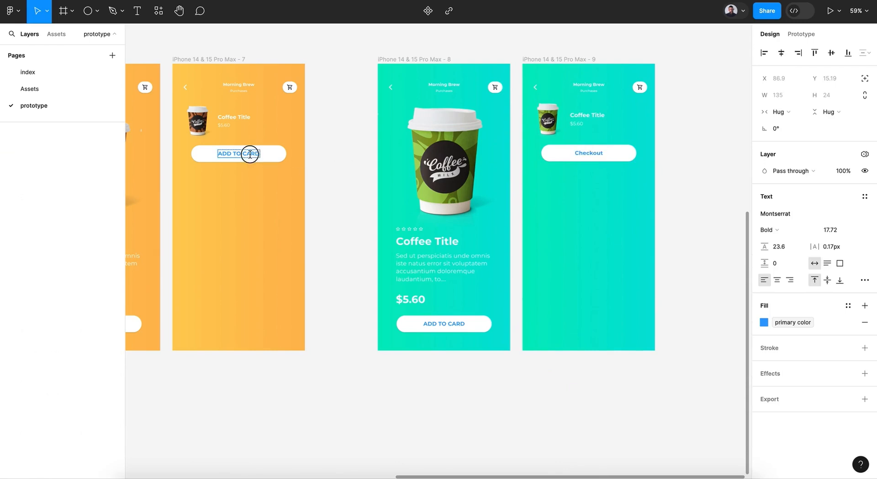
text(Checkout)
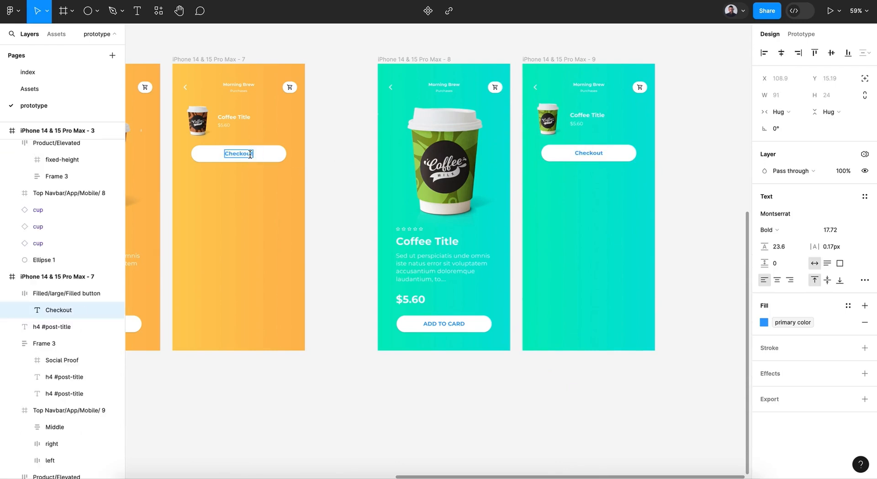
click(306, 187)
key(Escape)
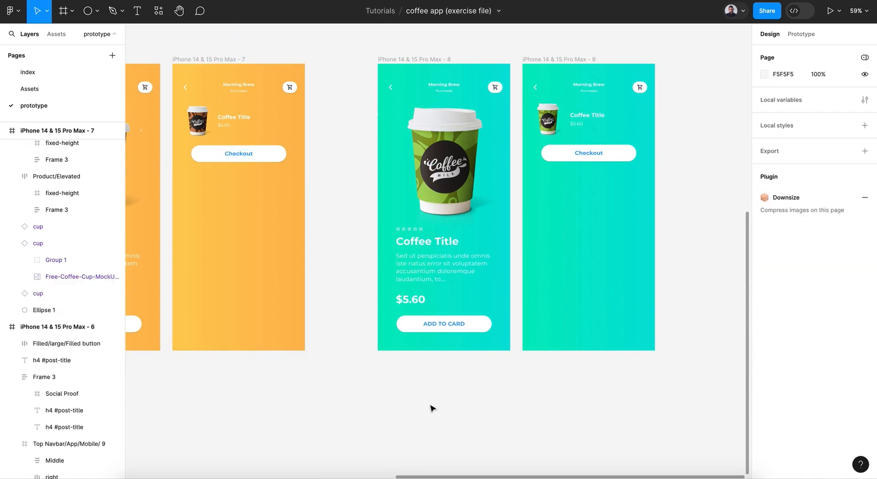
Step: Connect the green cup on iPhone 14 & 15 Pro Max - 3 to iPhone 14 & 15 Pro Max - 8 with an on-tap Smart animate, Gentle, 800ms
scroll(431, 407, up, 1)
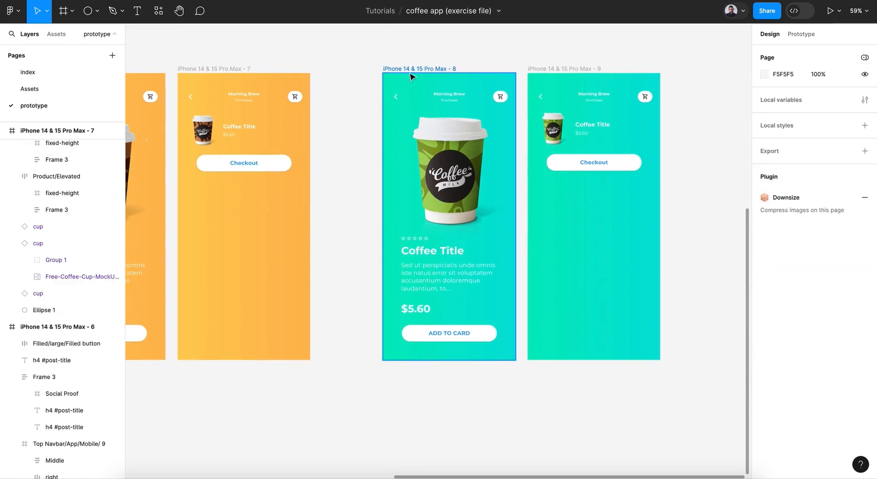
scroll(411, 76, down, 3)
scroll(410, 78, up, 5)
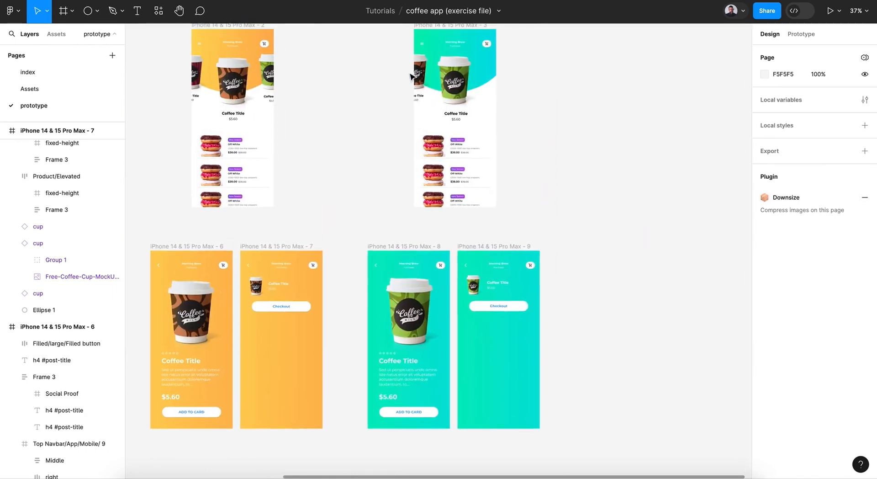
click(468, 98)
click(801, 34)
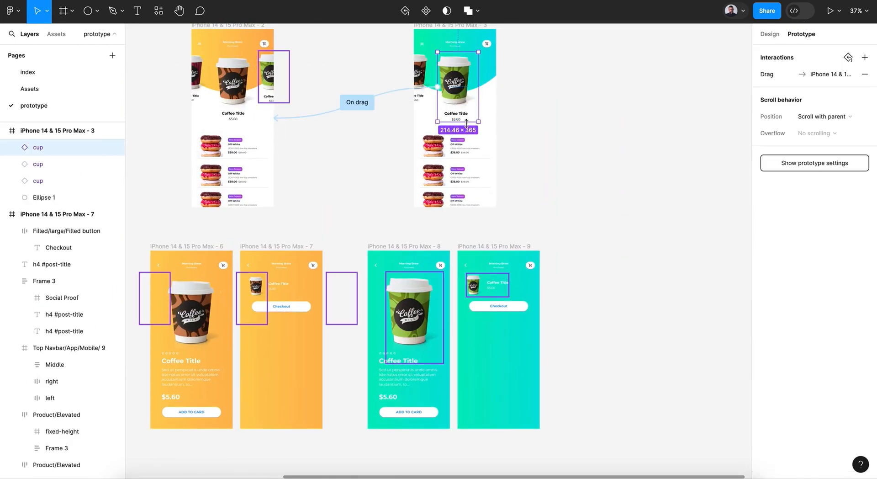
drag(458, 122, 397, 267)
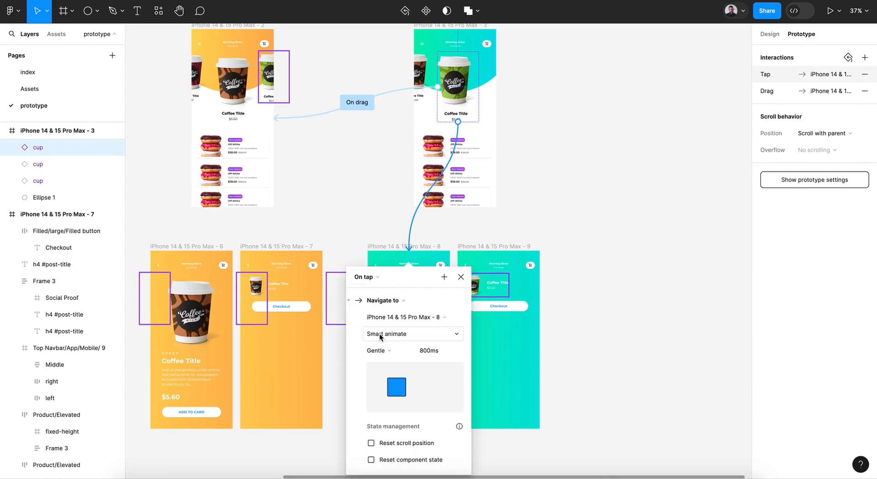
click(461, 277)
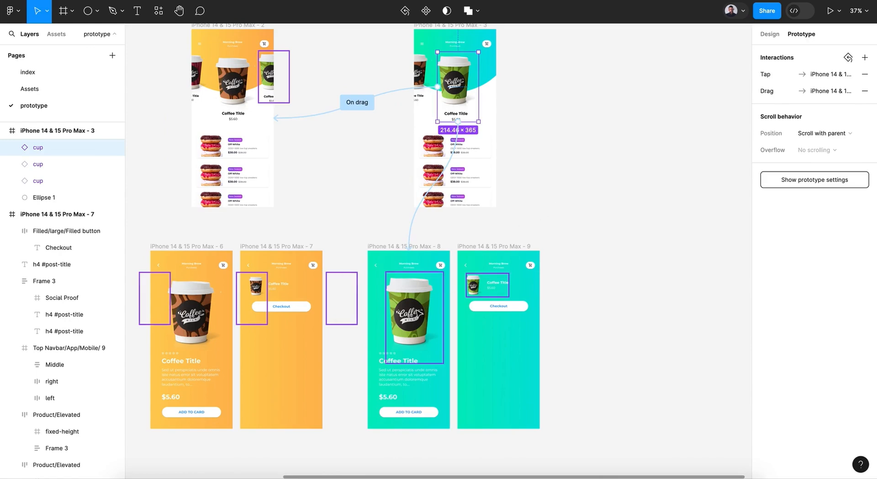
Step: Link the ADD TO CARD button on iPhone 14 & 15 Pro Max - 8 to iPhone 14 & 15 Pro Max - 9, on tap with Smart animate
click(416, 411)
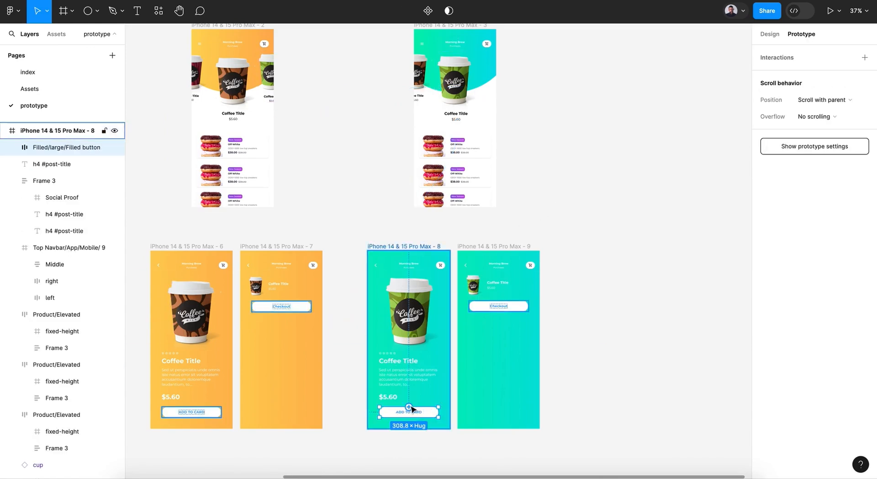
drag(408, 407, 519, 358)
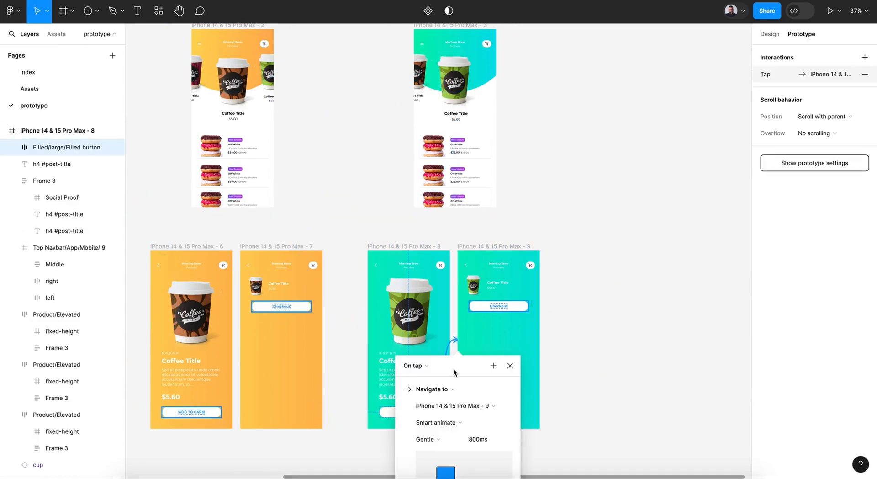
click(510, 366)
Step: Link the back arrow on iPhone 14 & 15 Pro Max - 9 to frame 8, and the back arrow on frame 8 to frame 3
click(467, 268)
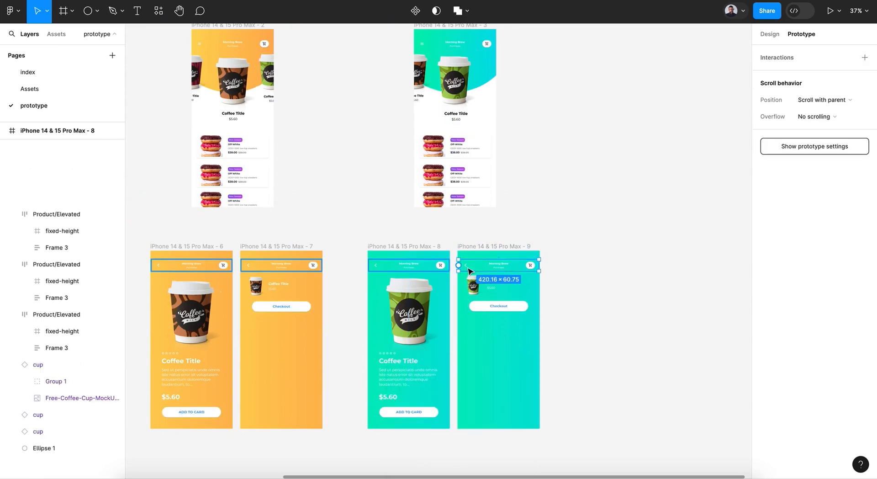
drag(465, 268, 438, 287)
click(502, 366)
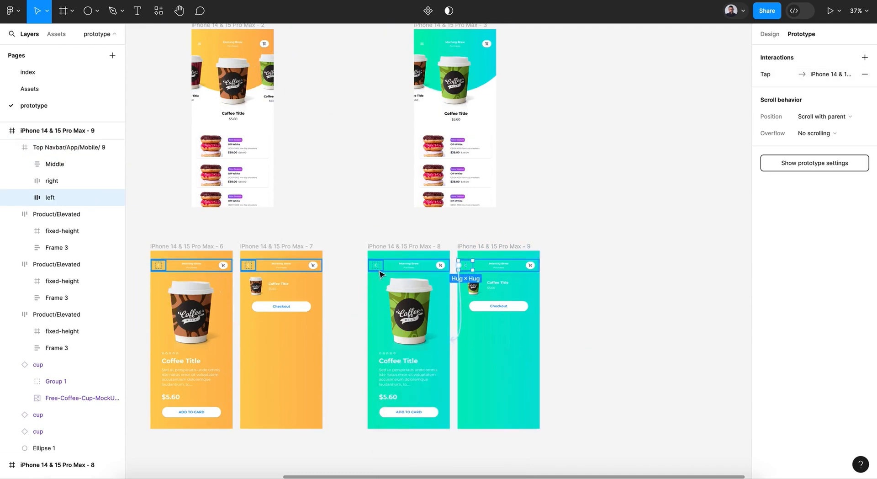
click(376, 270)
drag(376, 270, 459, 201)
click(576, 197)
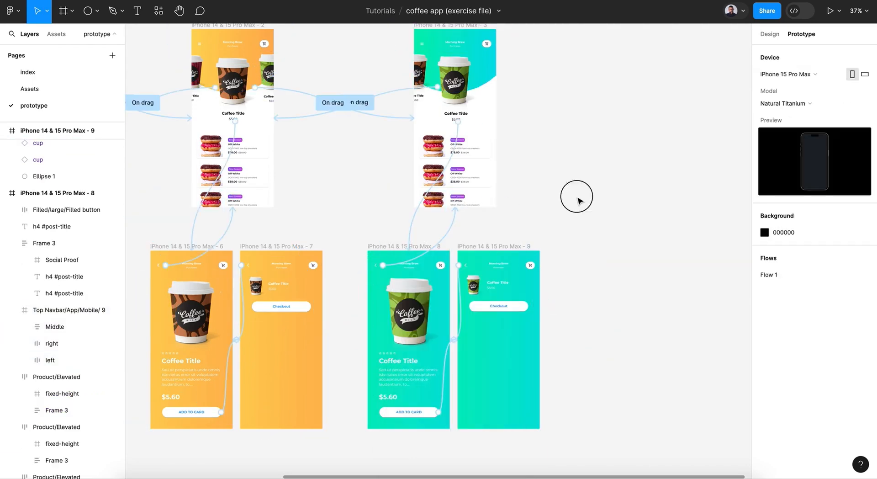
Step: Preview Flow 1, swipe through to the green cup, open its detail screen and test ADD TO CARD
scroll(576, 201, down, 4)
scroll(577, 201, left, 4)
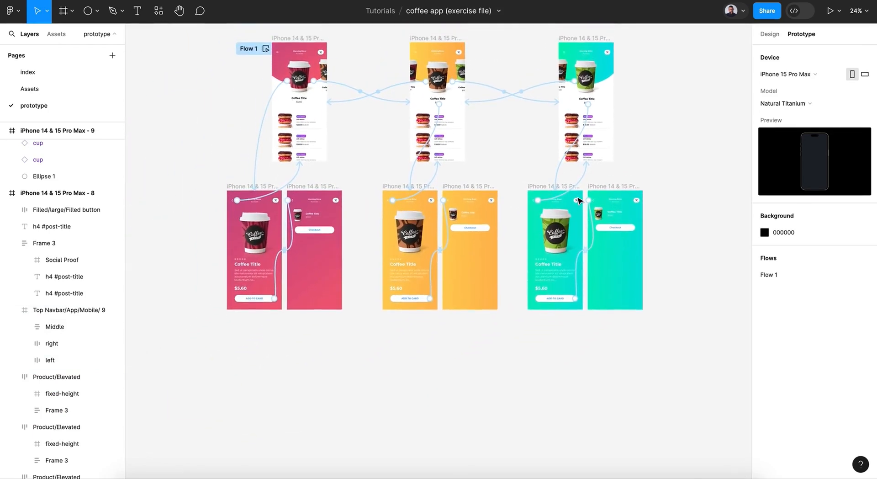
scroll(578, 200, up, 1)
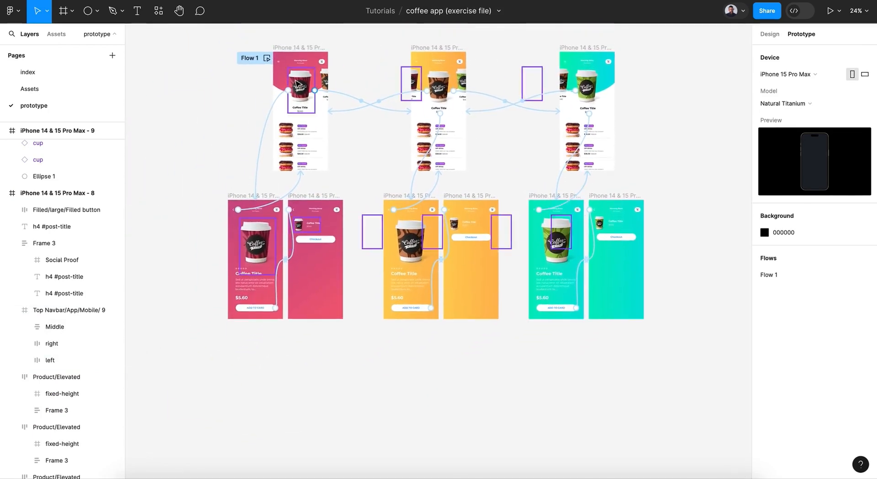
click(267, 58)
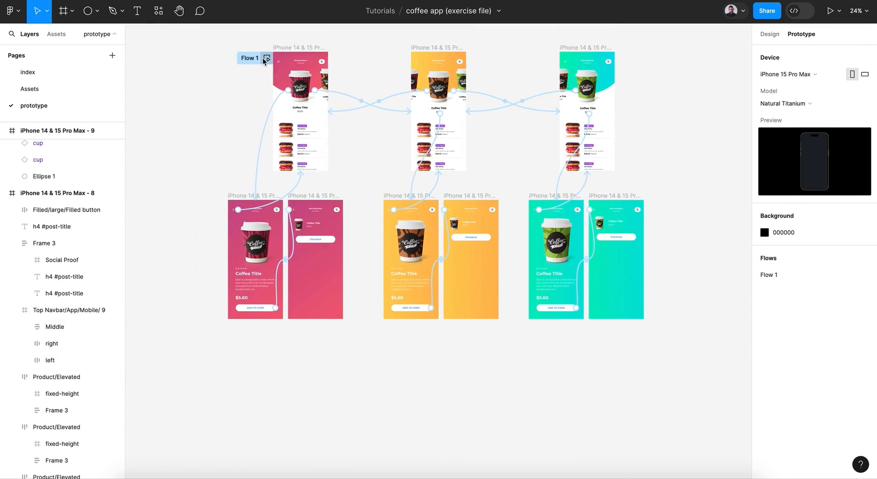
drag(321, 47, 378, 44)
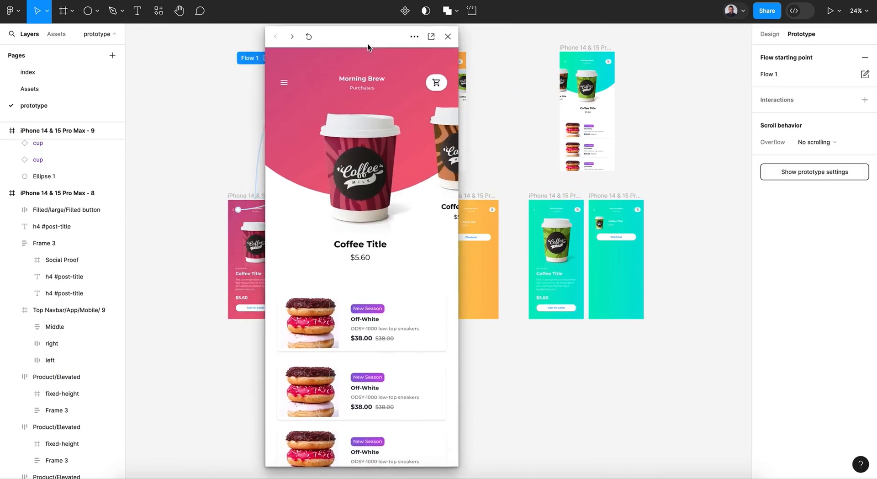
drag(375, 189, 296, 189)
click(350, 203)
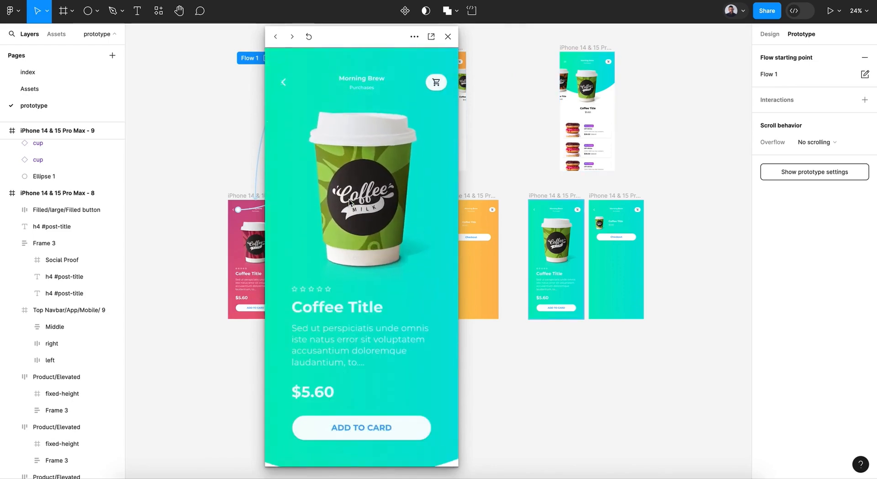
click(374, 424)
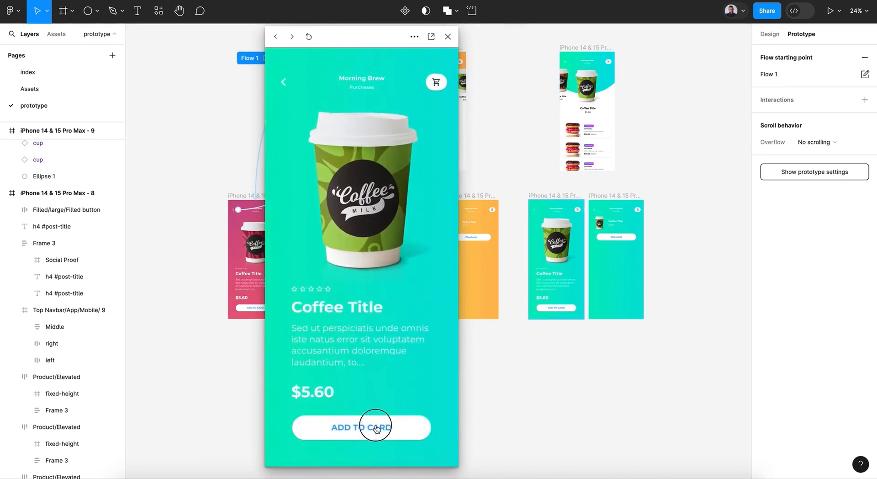
Step: Go back from the green cart to the carousel and test opening and leaving the orange and pink cup detail screens
click(285, 79)
click(284, 78)
drag(314, 149, 356, 158)
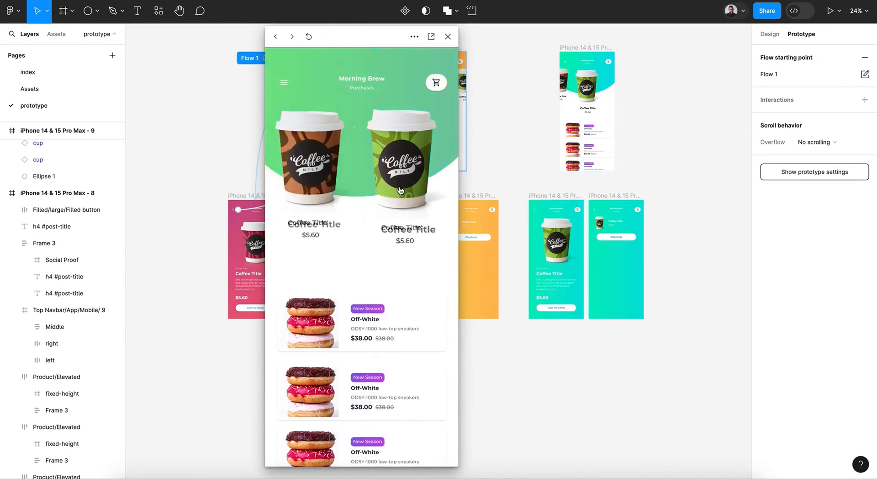
click(372, 178)
click(284, 81)
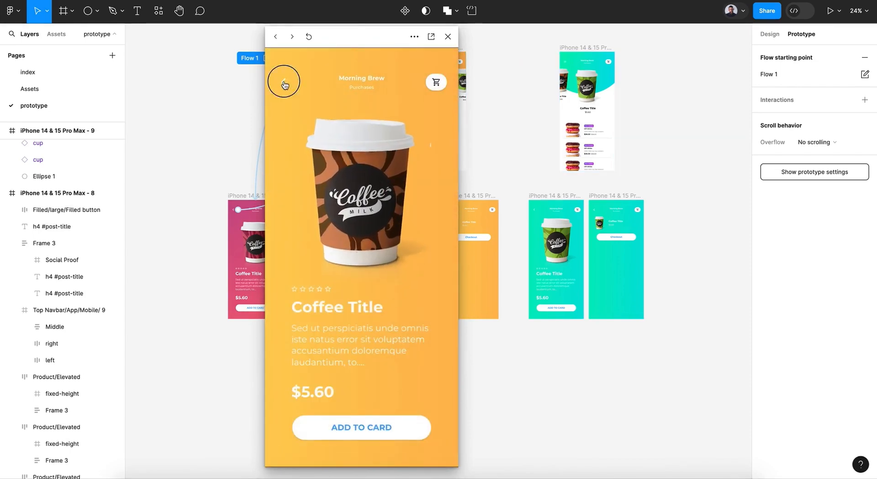
drag(327, 172, 368, 174)
click(367, 173)
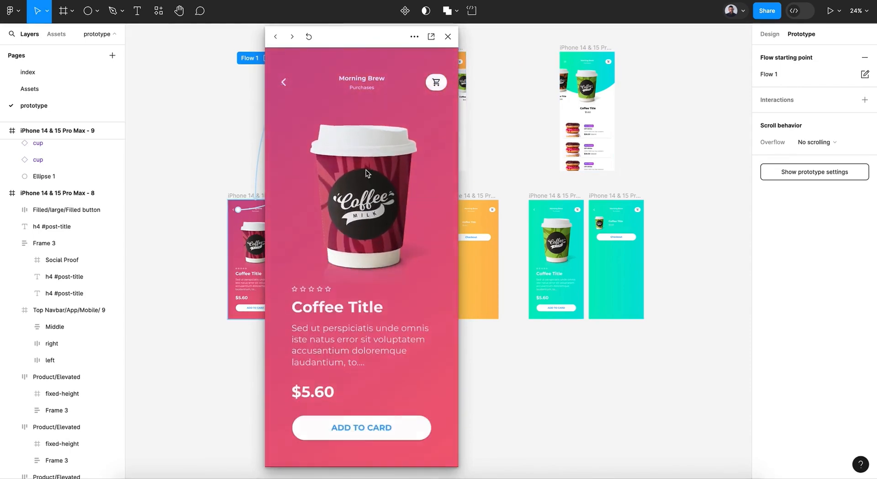
click(284, 82)
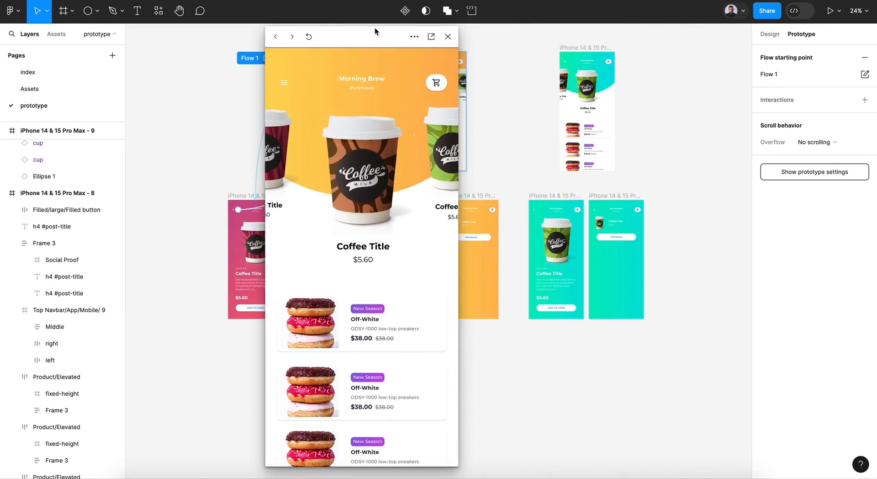
Step: Reposition the preview window, open the orange cup's detail screen and add it to the cart
drag(376, 34, 393, 39)
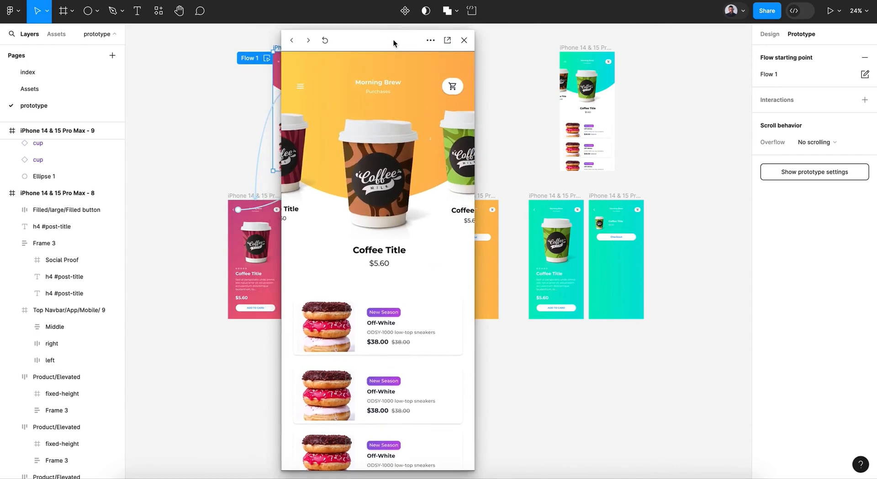
click(391, 185)
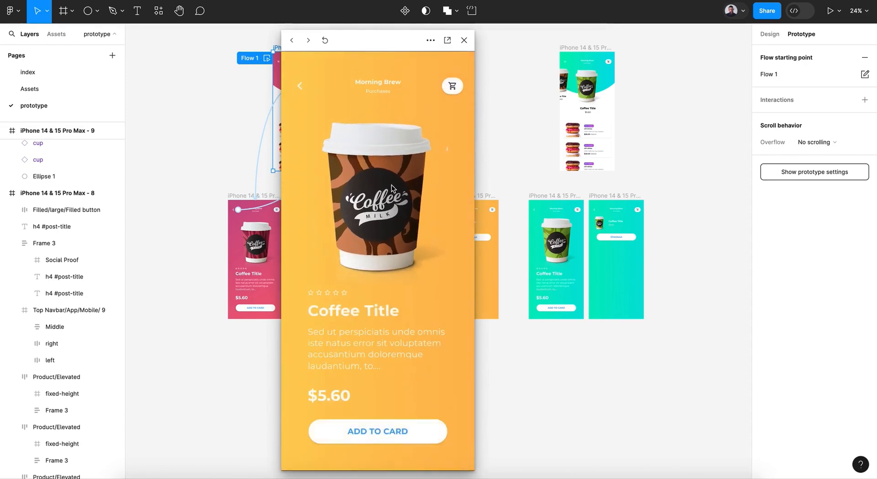
click(397, 435)
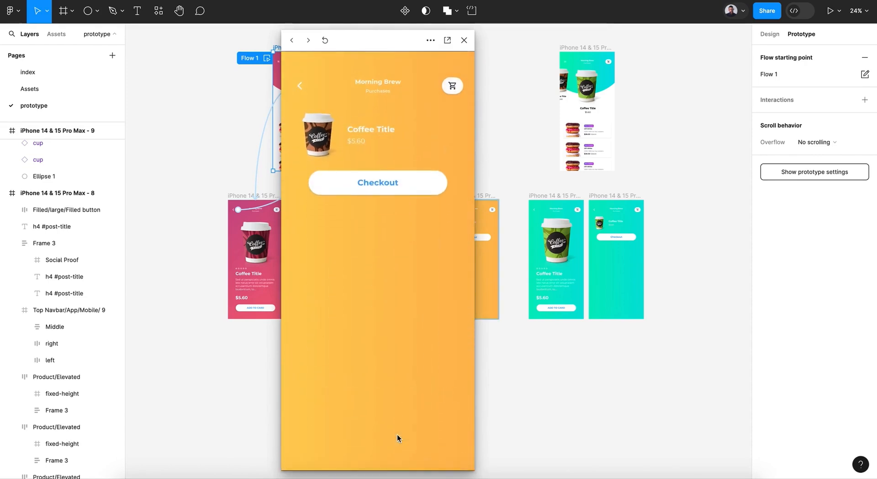